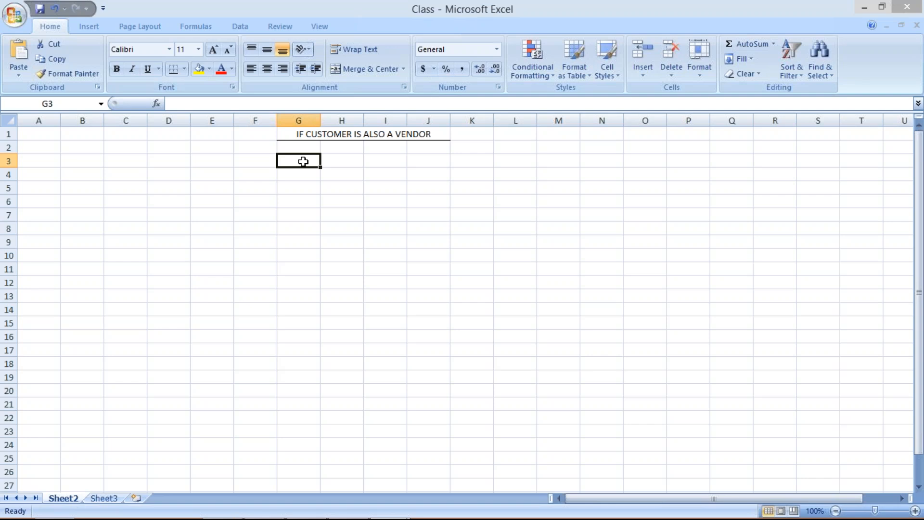
Step: Enter XYZ LTD in cell G3 under the IF CUSTOMER IS ALSO A VENDOR heading
text(XYZ)
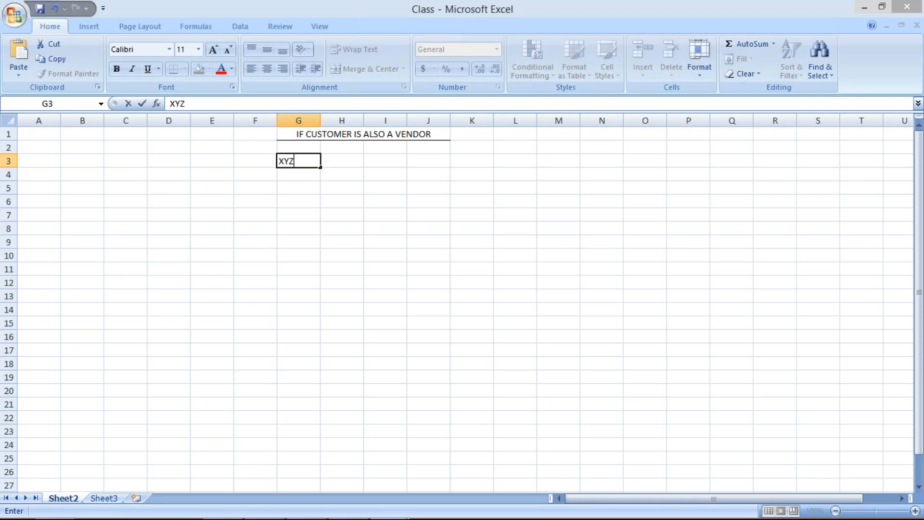
text( LTD)
key(Return)
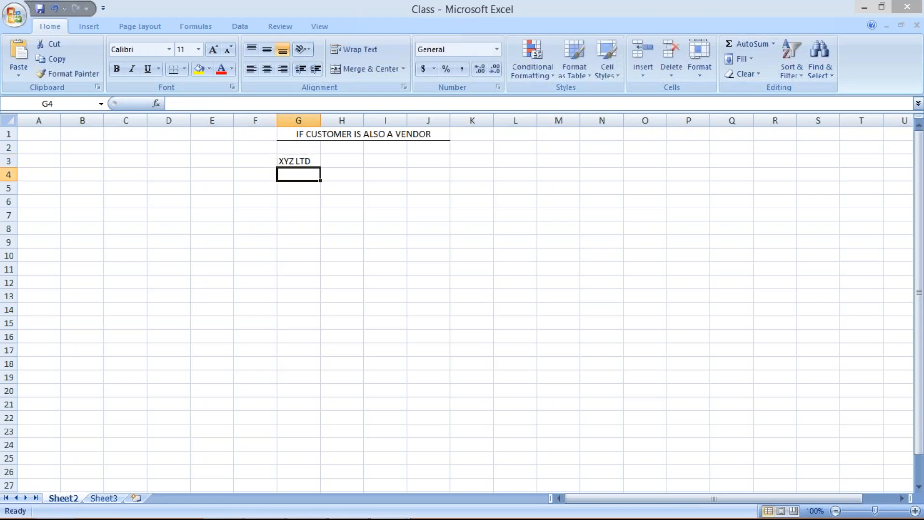
key(Up)
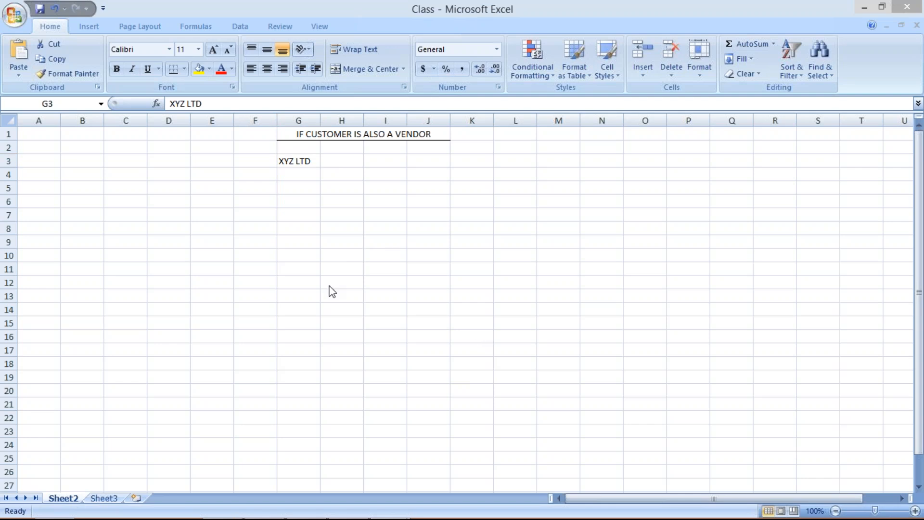
click(233, 176)
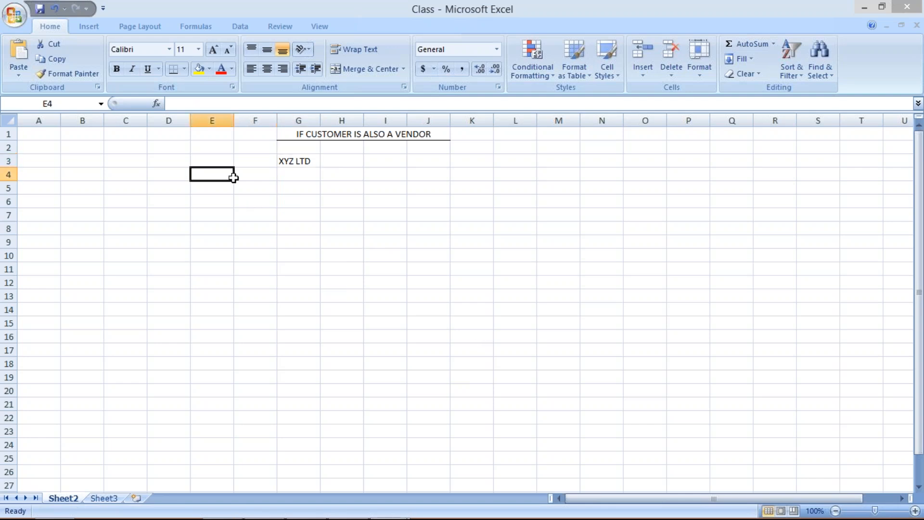
click(334, 163)
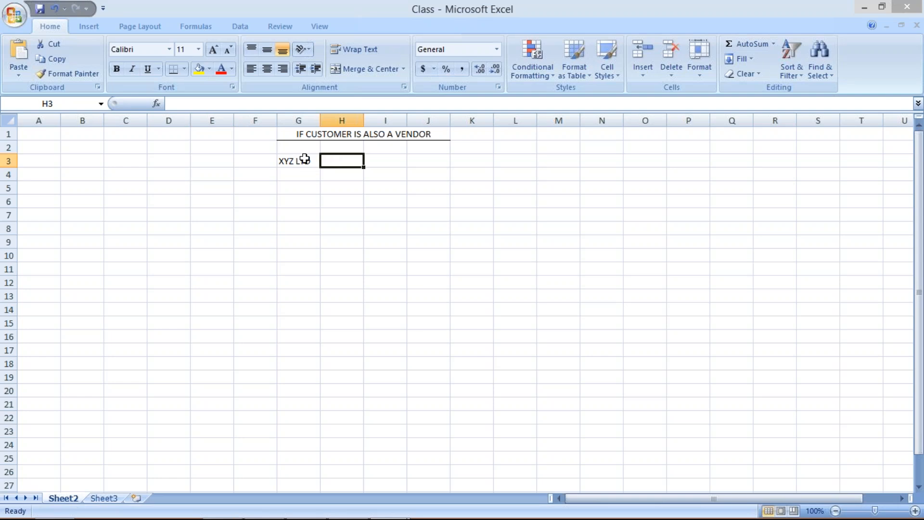
click(386, 161)
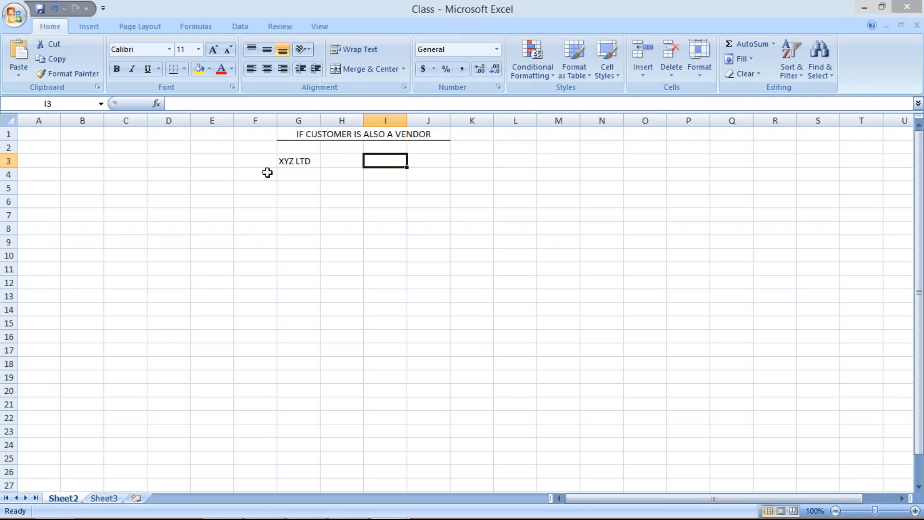
click(290, 159)
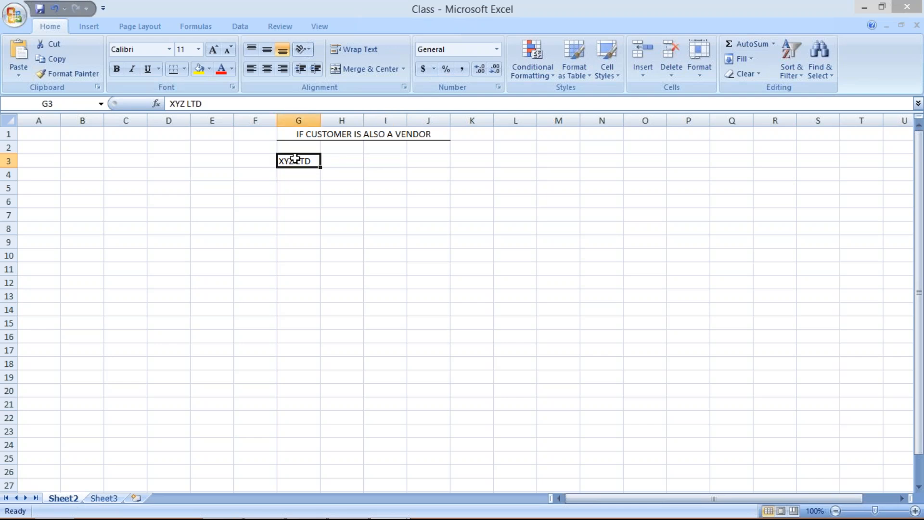
Step: Enter the amount 1000 in I3 for XYZ LTD and label that row V in F3
click(369, 157)
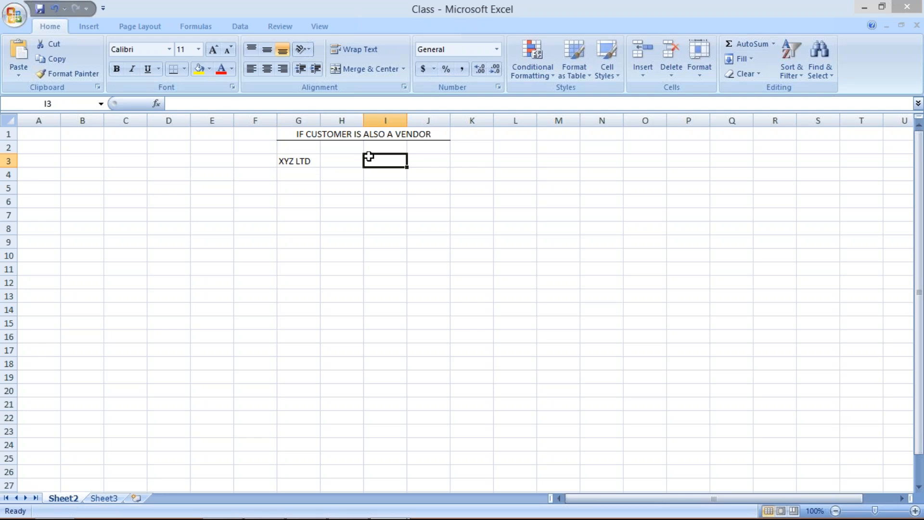
text(1000)
key(Return)
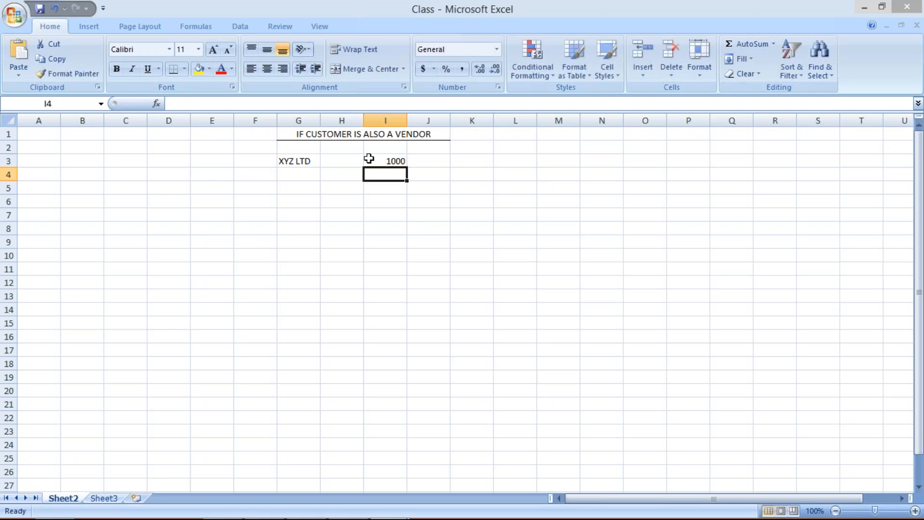
click(305, 177)
click(258, 167)
text(V)
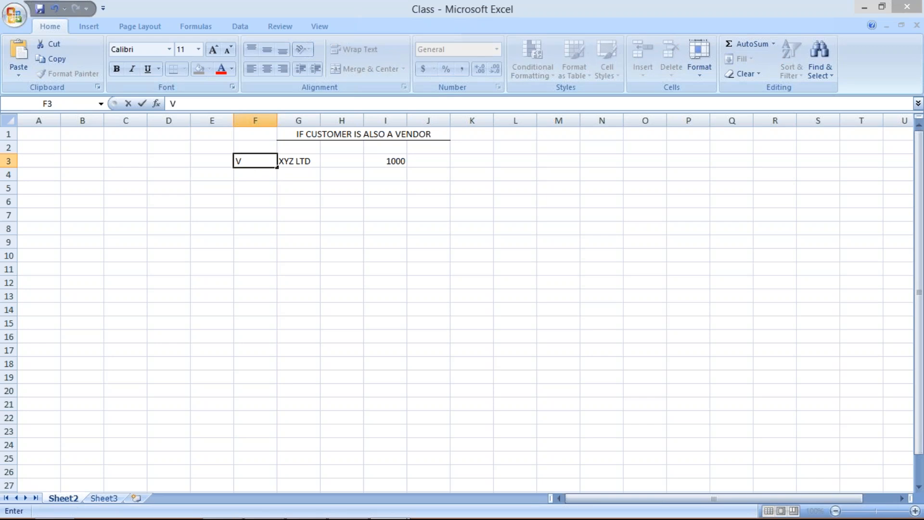
key(Return)
Step: Fill row 4 with C in F4, XYZ LTD in G4 and 1500 in I4, and enter the difference 500 in I5
text(C)
click(310, 174)
text(XYZ LTD)
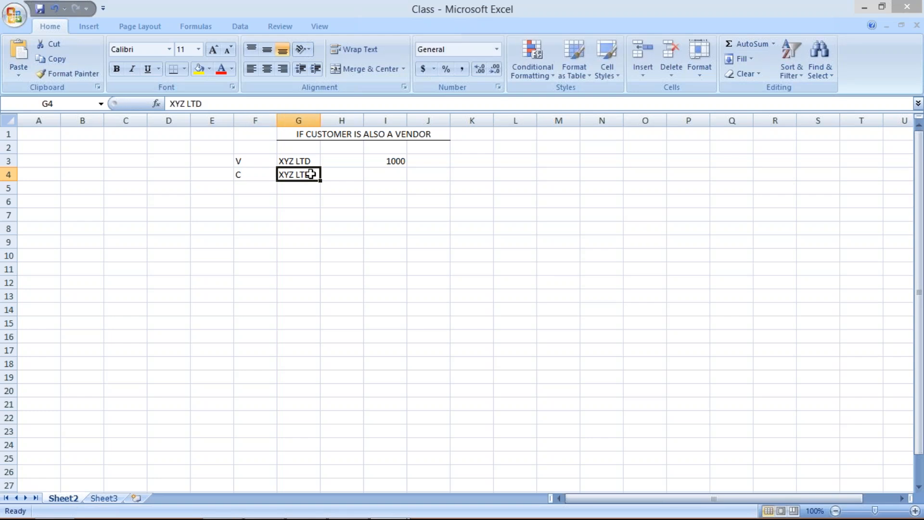
click(385, 179)
text(1500)
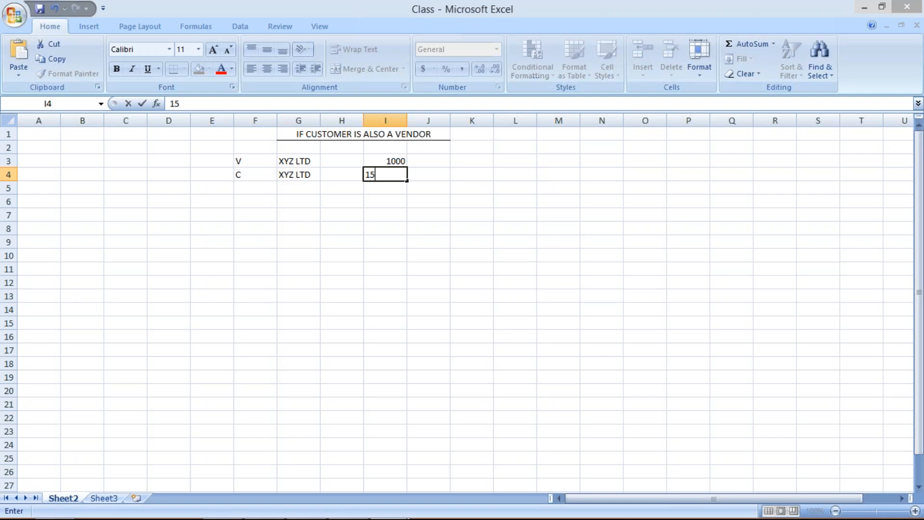
key(Return)
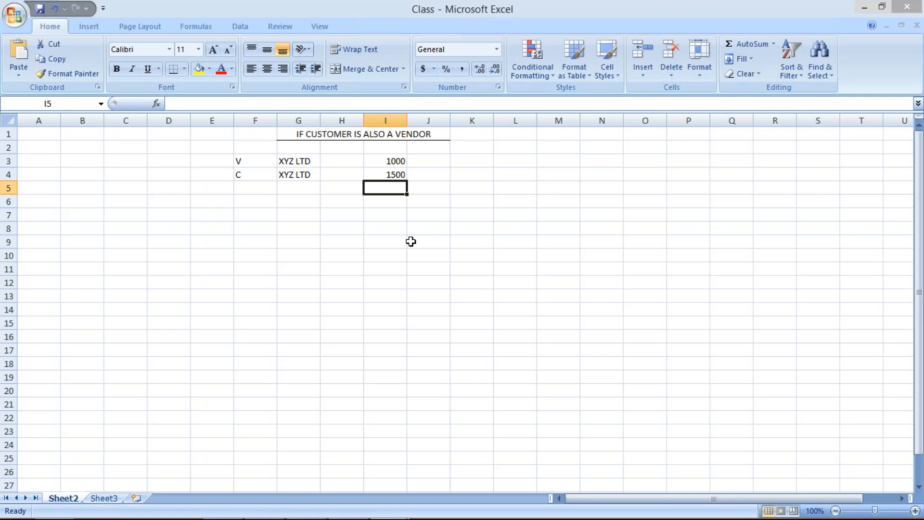
text(500)
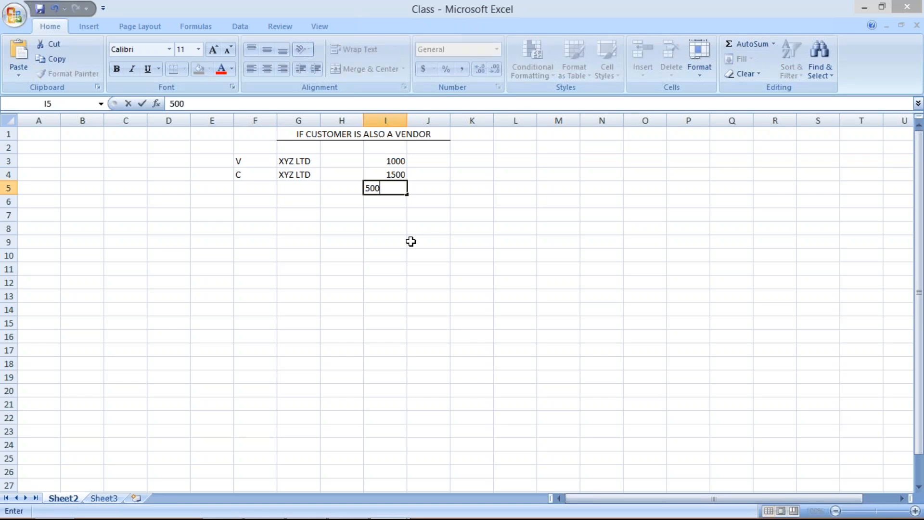
key(Return)
Step: Examine the vendor and customer amounts for XYZ LTD and the net amount below them in I5
drag(294, 159, 295, 175)
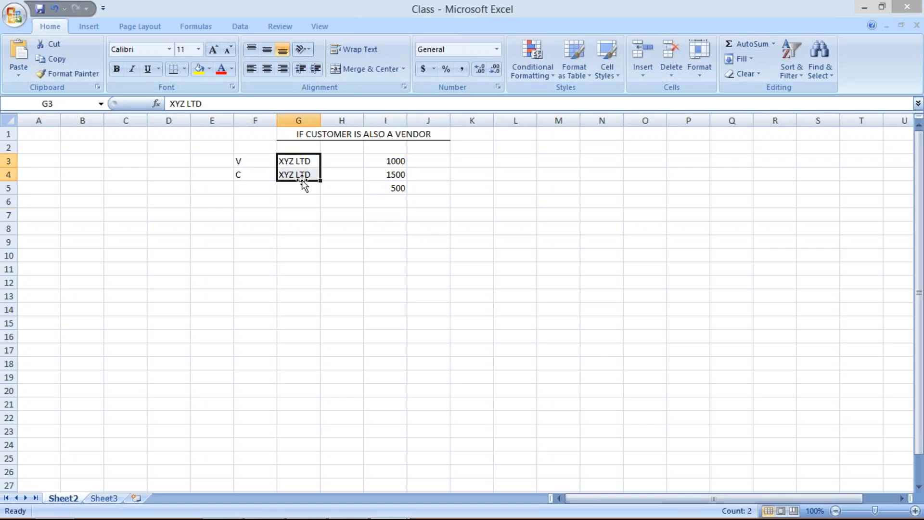
click(360, 160)
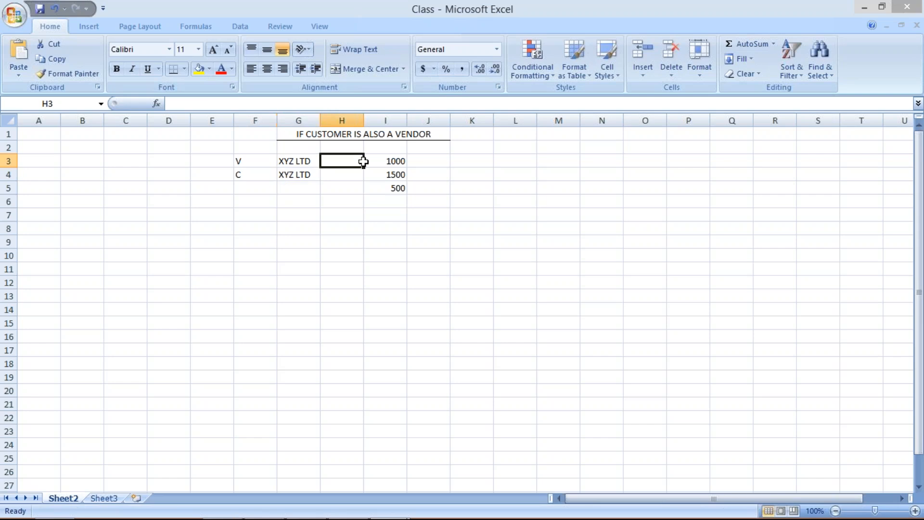
click(367, 161)
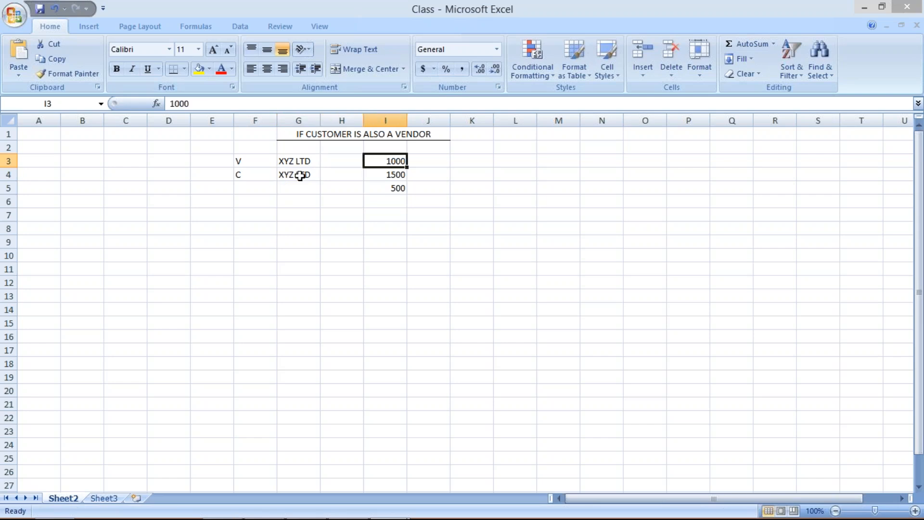
click(372, 177)
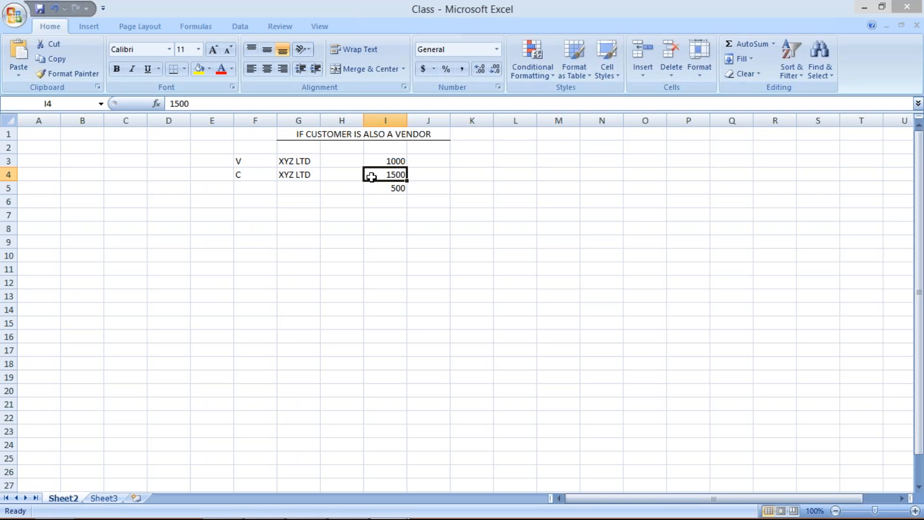
drag(425, 160, 429, 175)
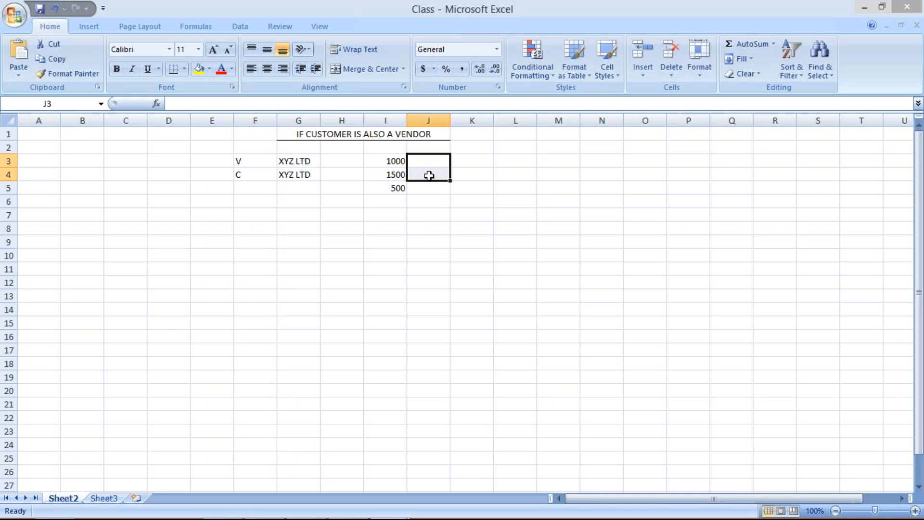
click(384, 188)
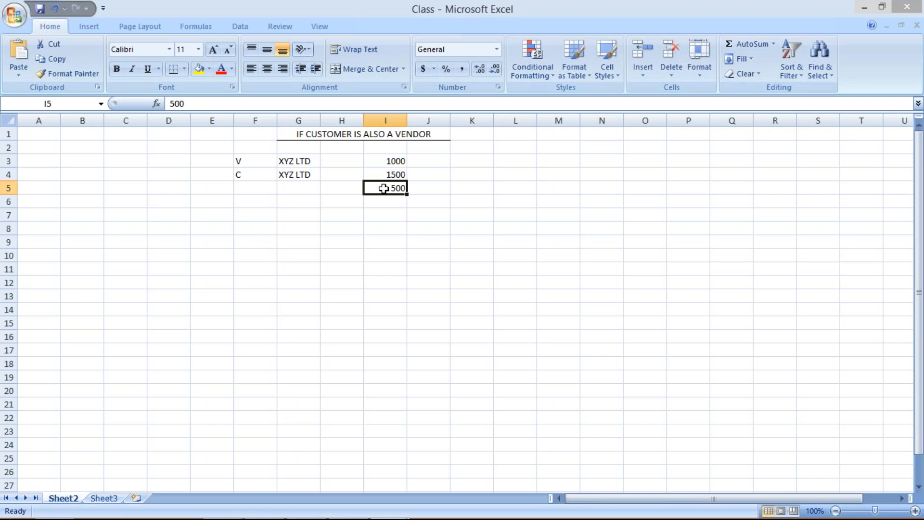
click(437, 155)
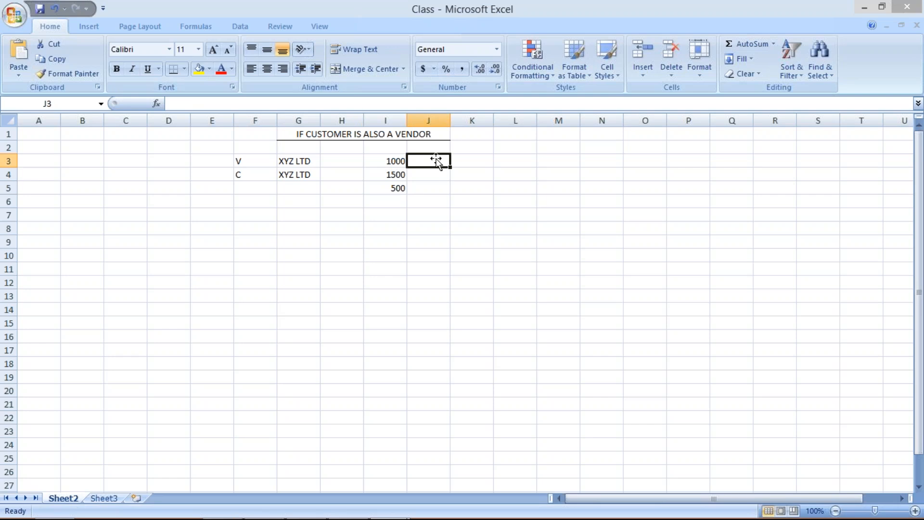
click(431, 176)
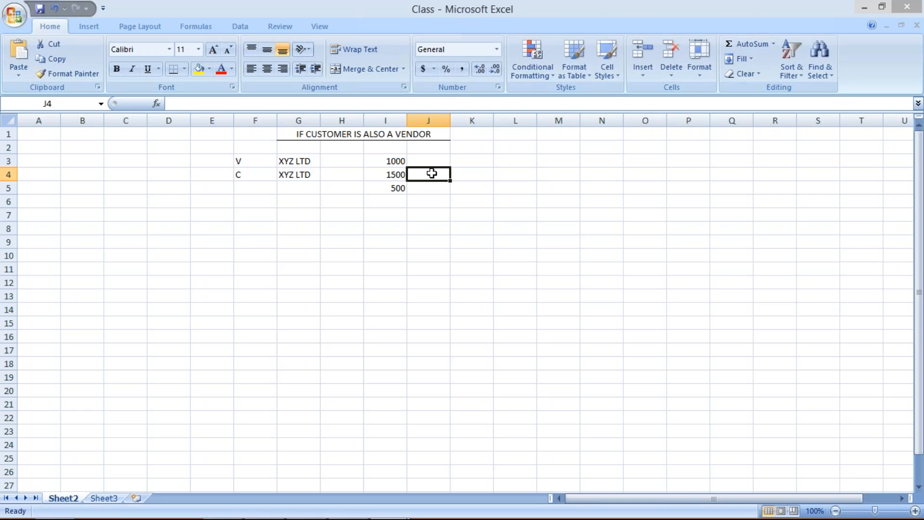
click(430, 162)
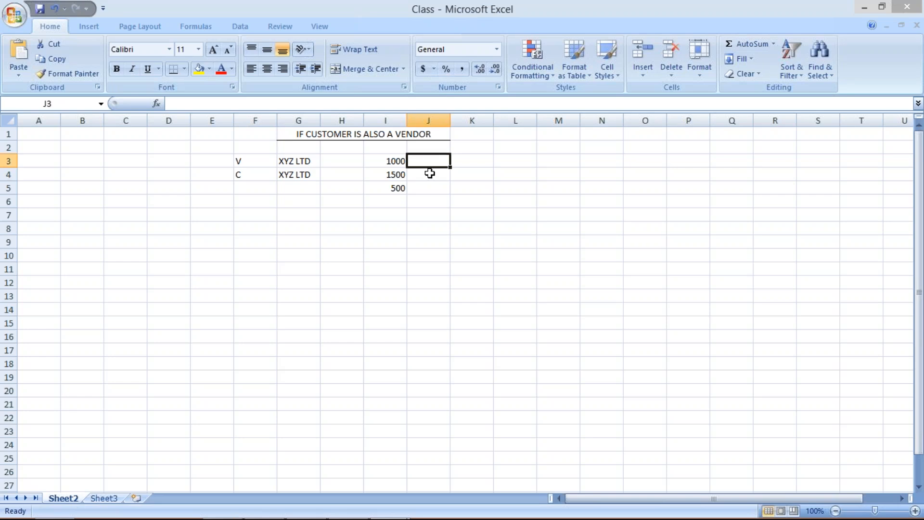
click(430, 173)
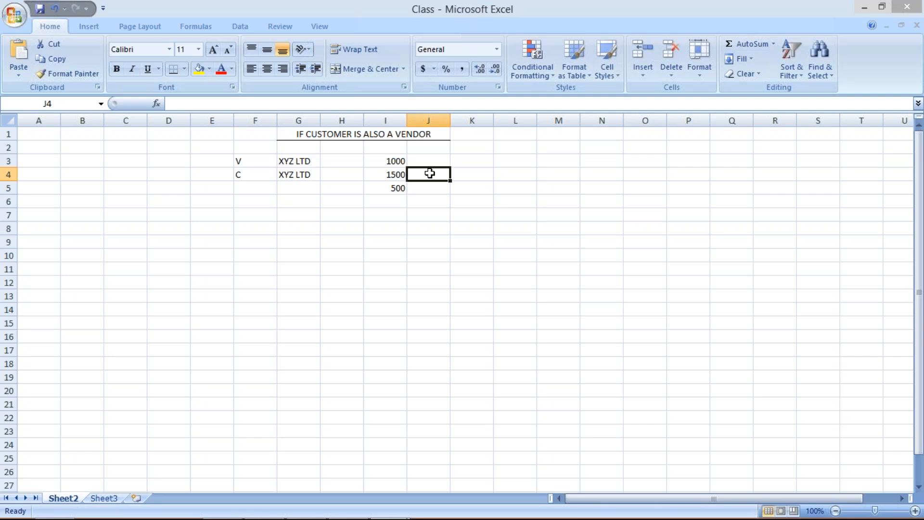
click(421, 159)
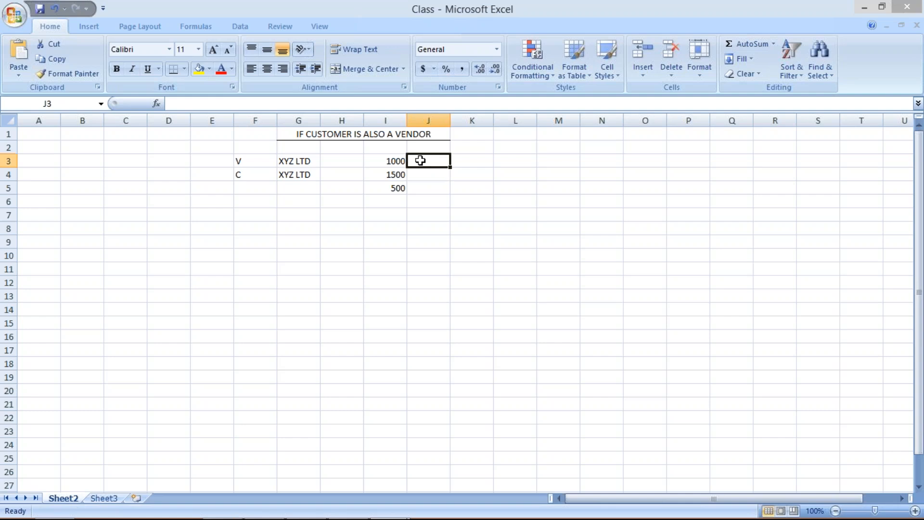
click(421, 175)
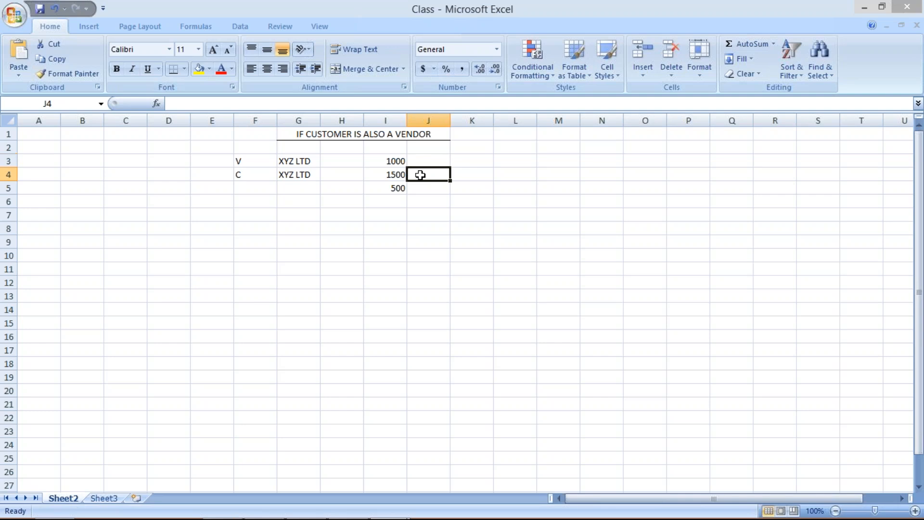
click(395, 192)
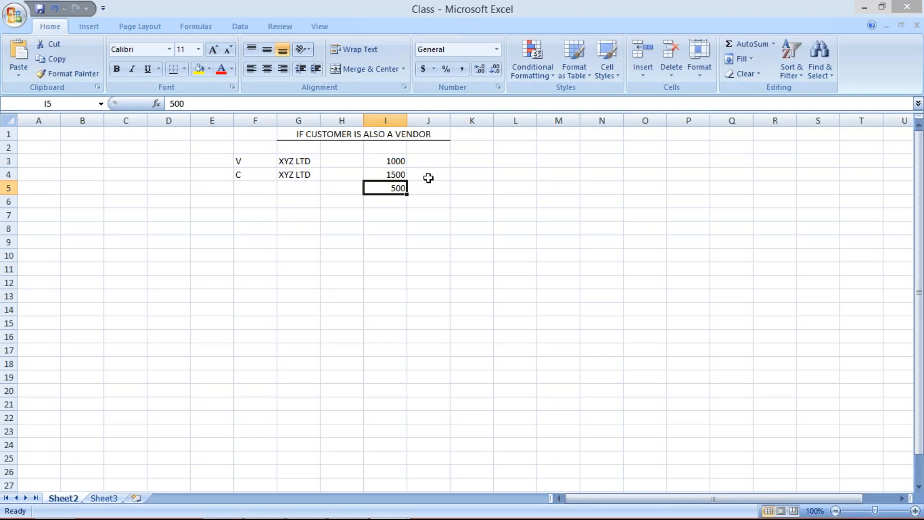
click(425, 166)
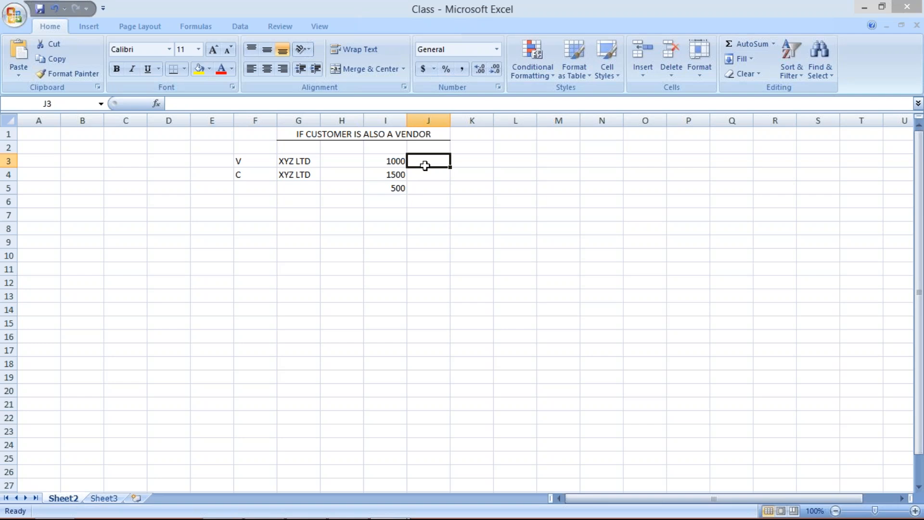
click(425, 174)
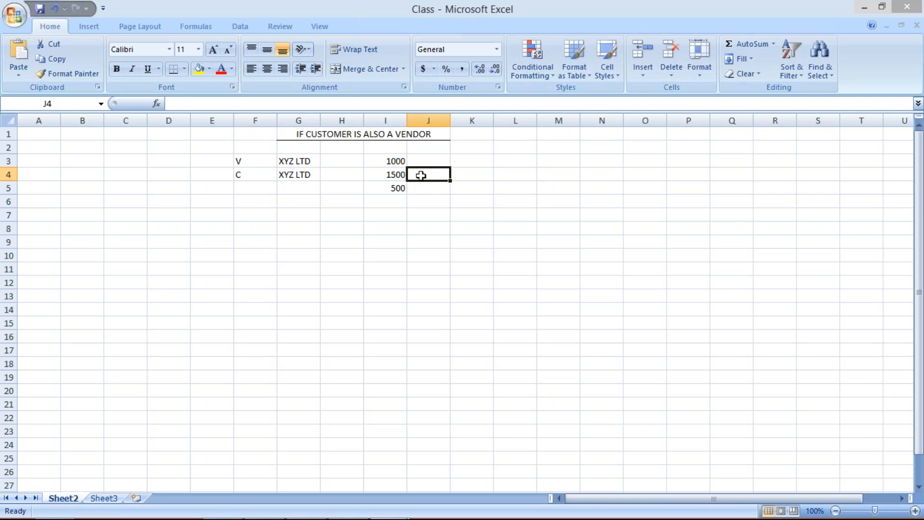
click(382, 186)
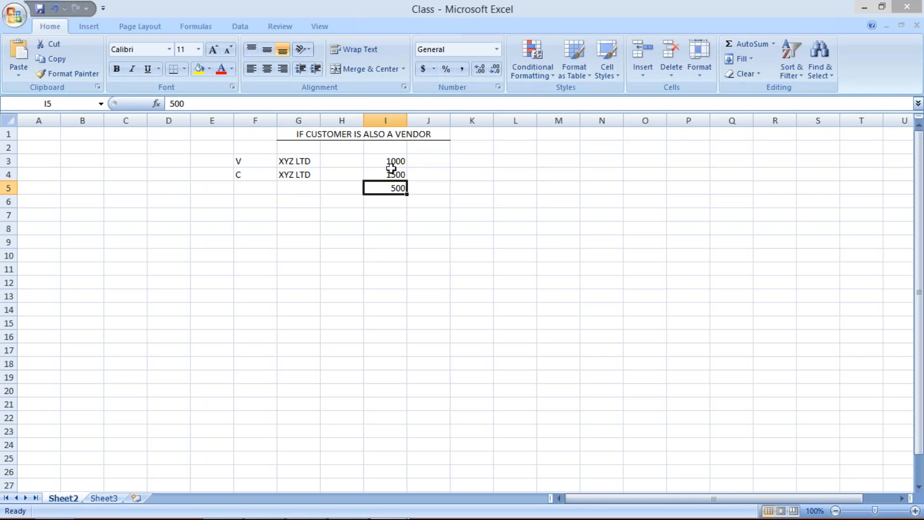
drag(391, 160, 396, 173)
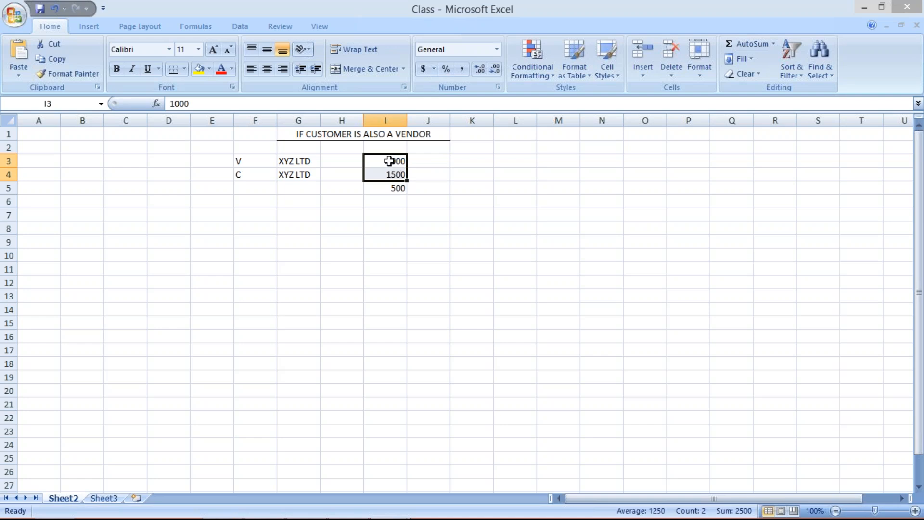
click(395, 188)
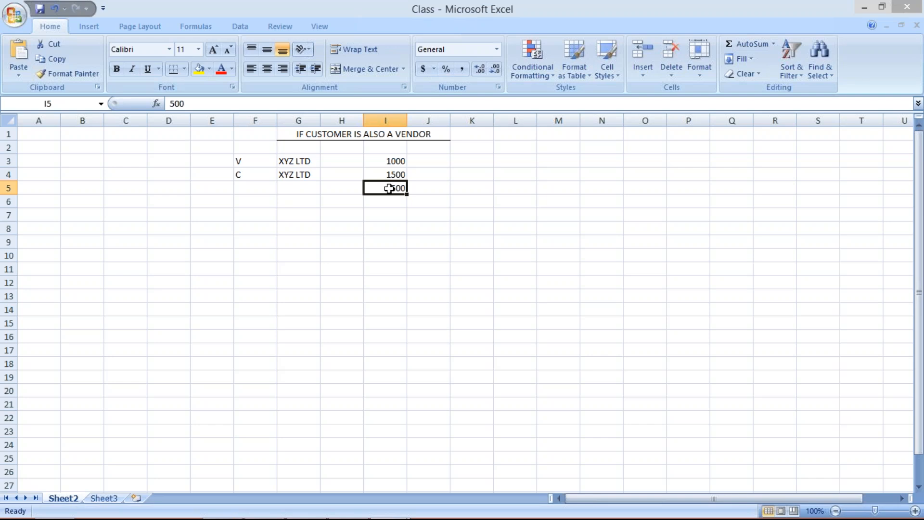
click(340, 166)
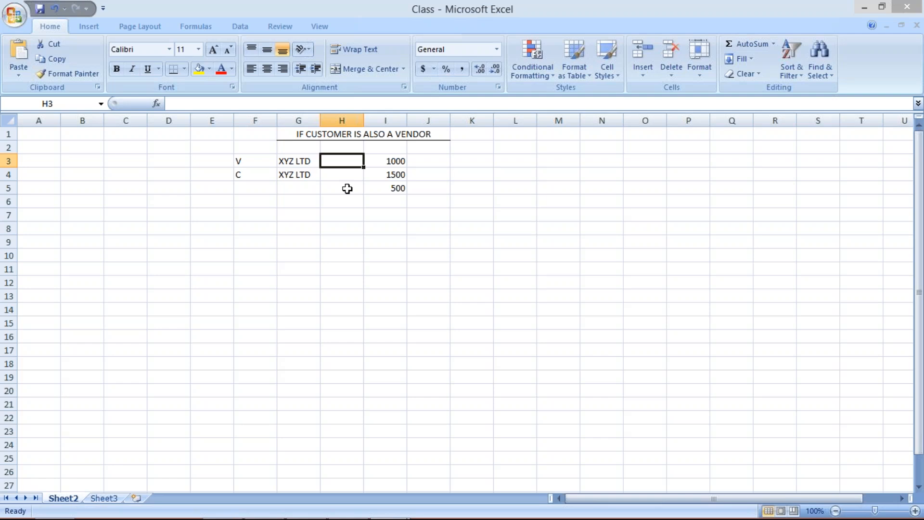
click(383, 160)
click(449, 173)
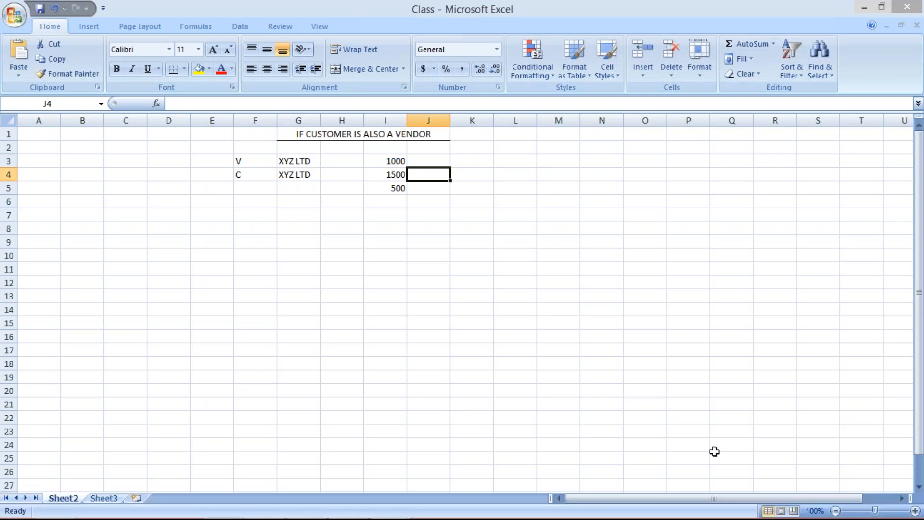
Step: Switch to the SAP Easy Access window
click(790, 444)
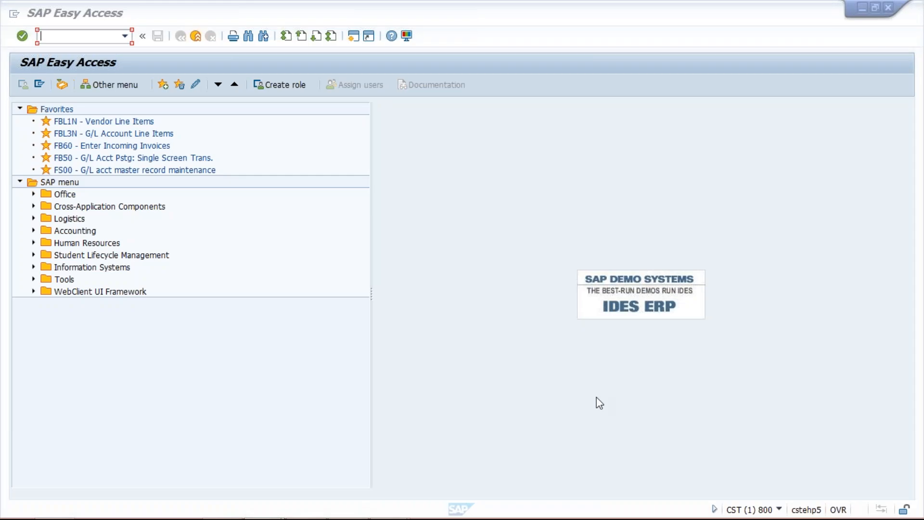
Step: Start the vendor creation transaction xk01
click(495, 293)
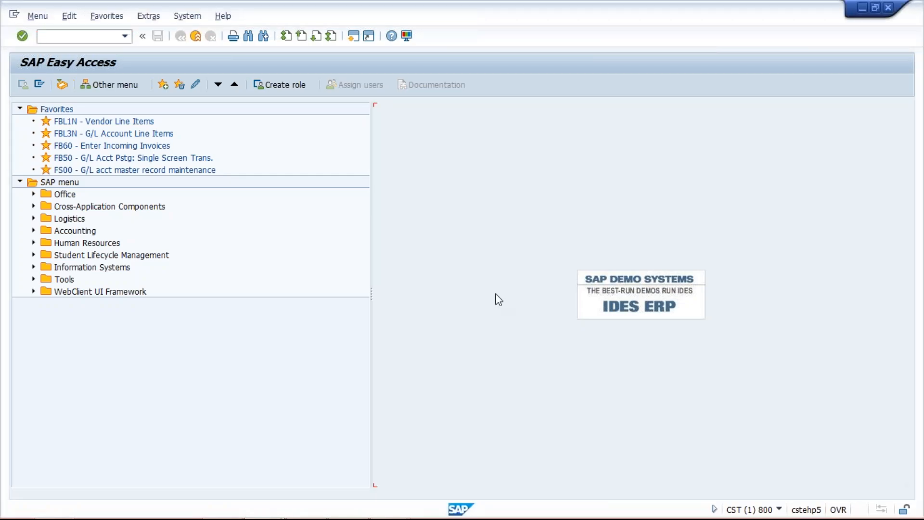
click(538, 373)
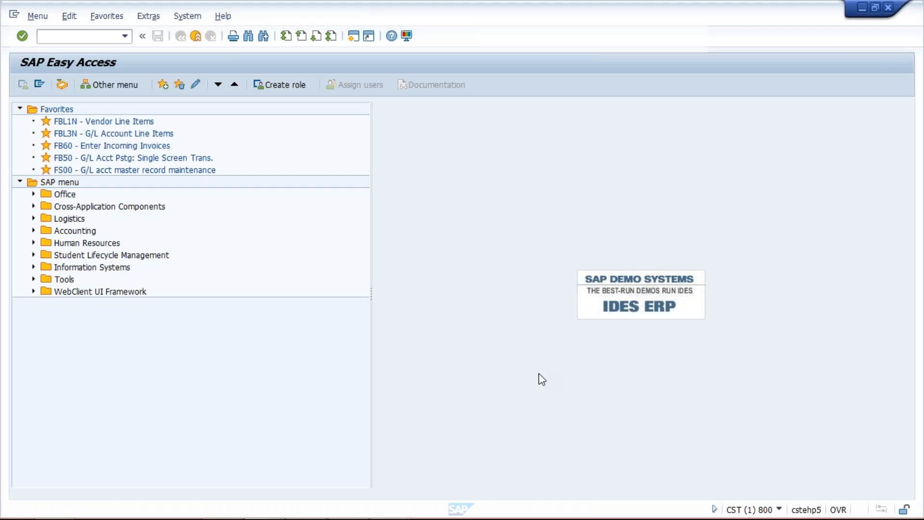
click(54, 41)
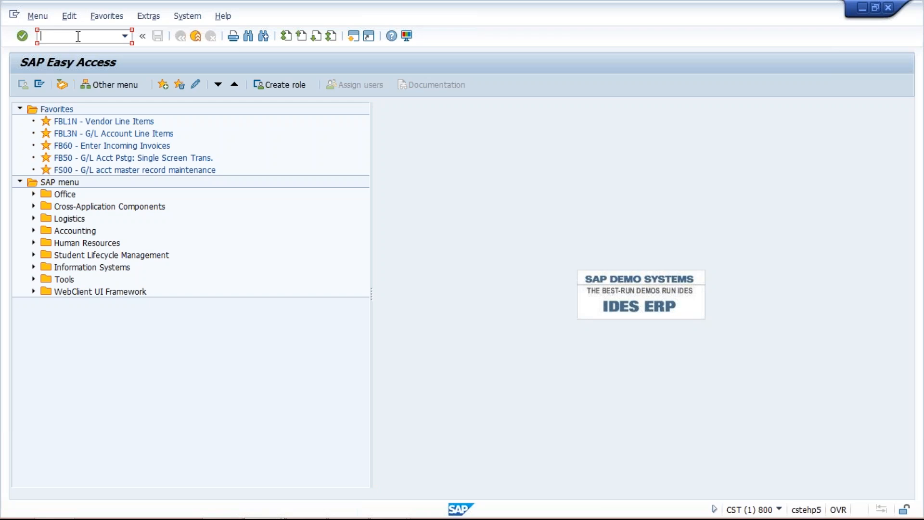
text(/)
key(BackSpace)
text(xk01)
key(Return)
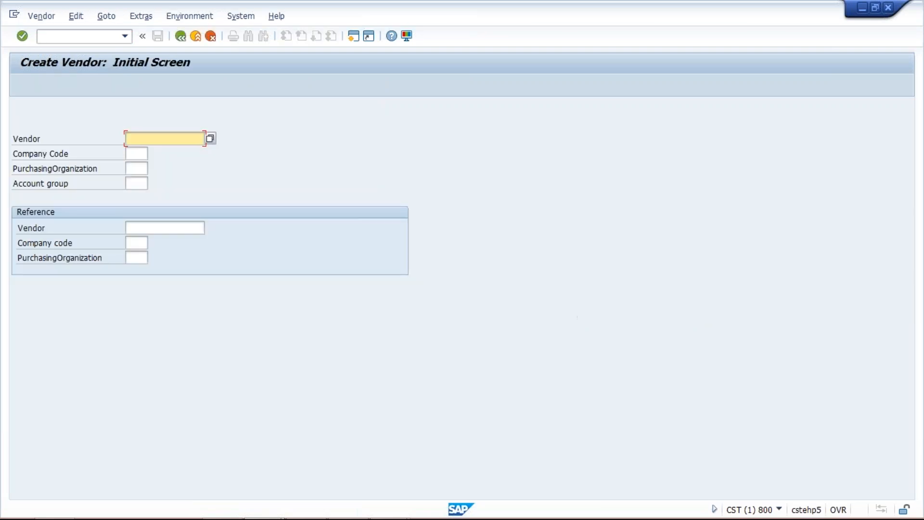
Step: Enter company code tm03 and account group TM03 for the new vendor and proceed to the address data
click(134, 154)
text(tm)
key(Down)
key(Return)
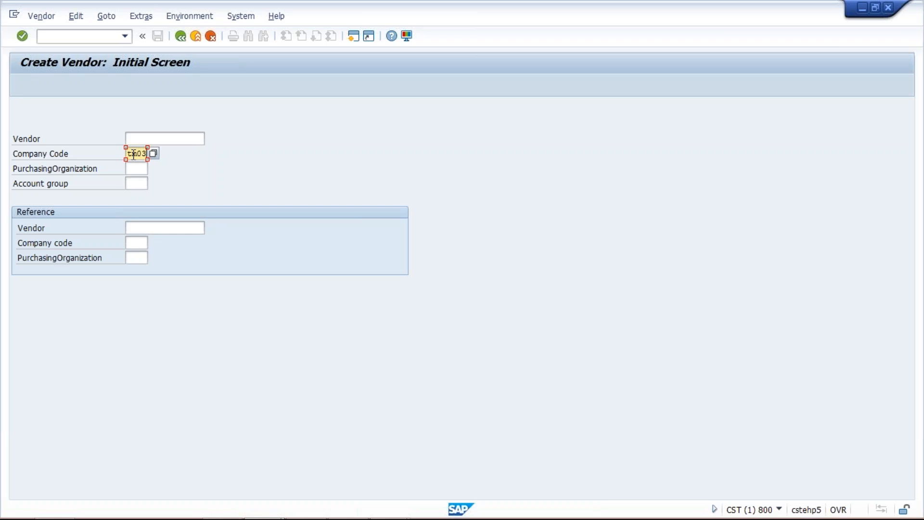
click(136, 184)
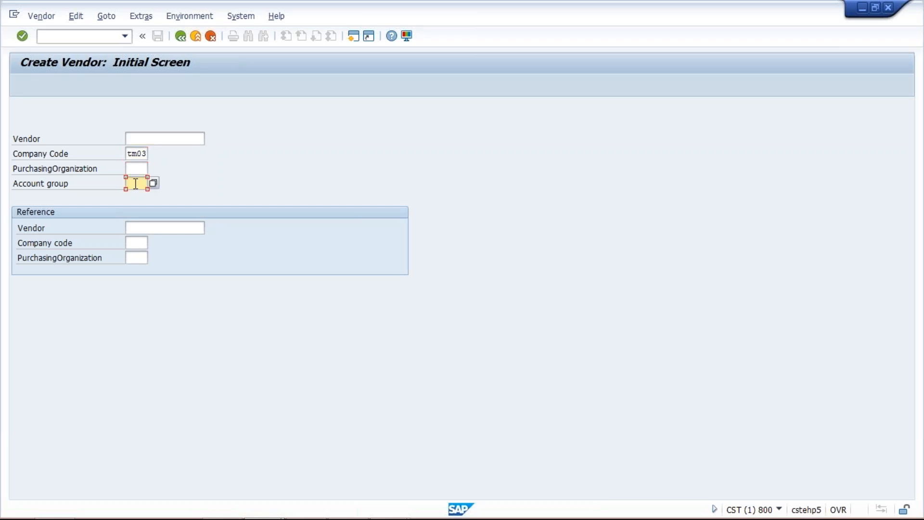
text(TM03)
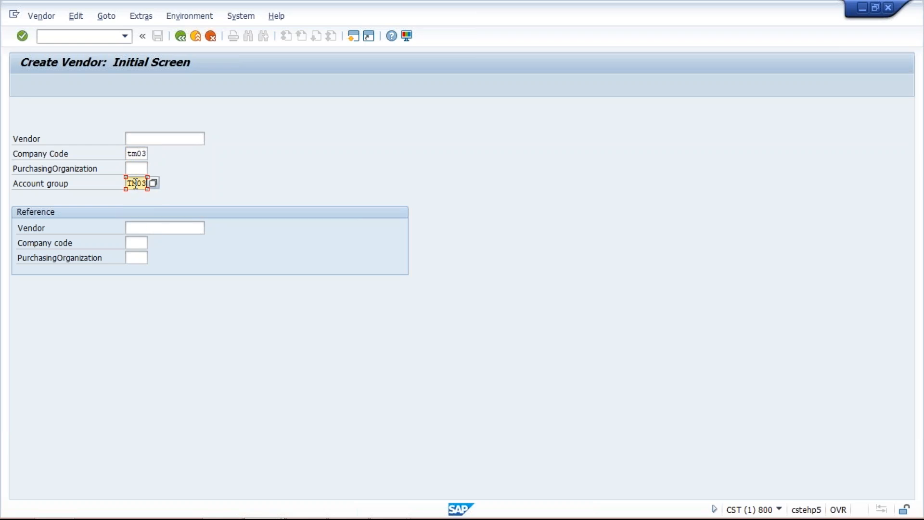
key(Return)
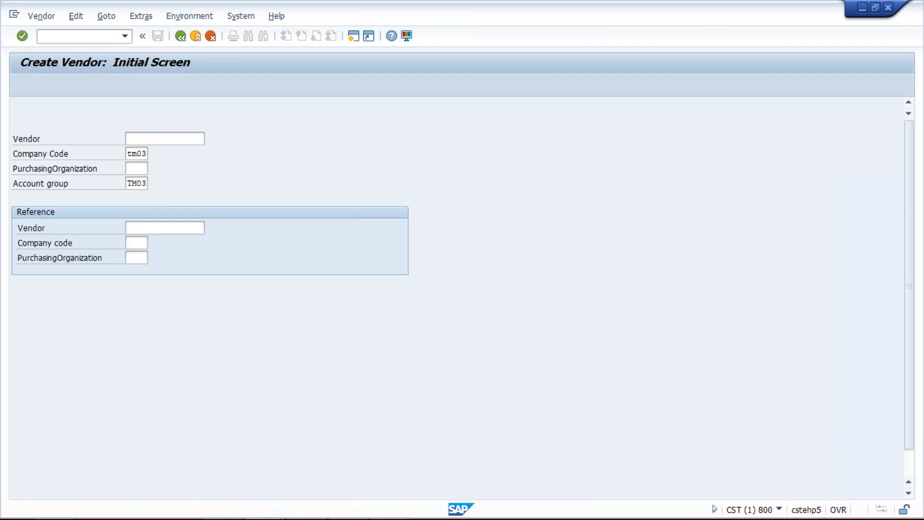
Step: Enter the vendor name NIIT TECH. and country IN, and continue to the control data
click(170, 183)
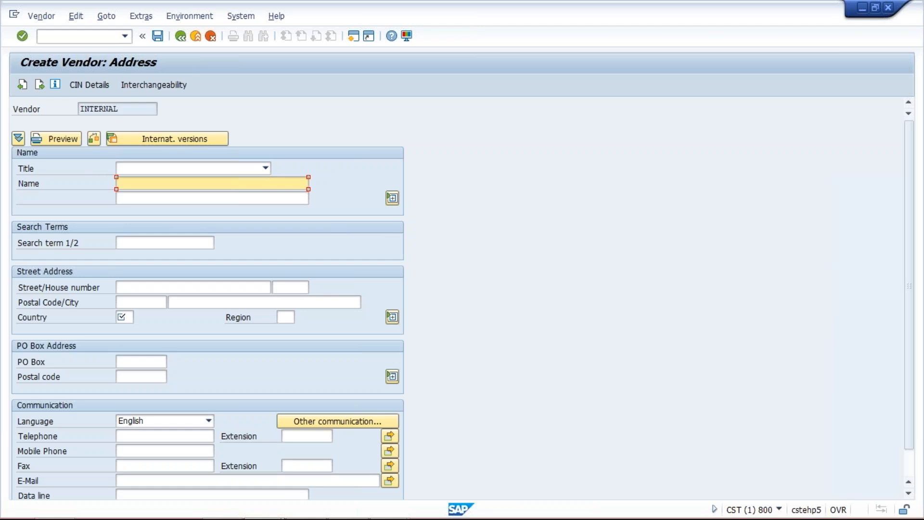
text(NIIT TECH.)
click(121, 316)
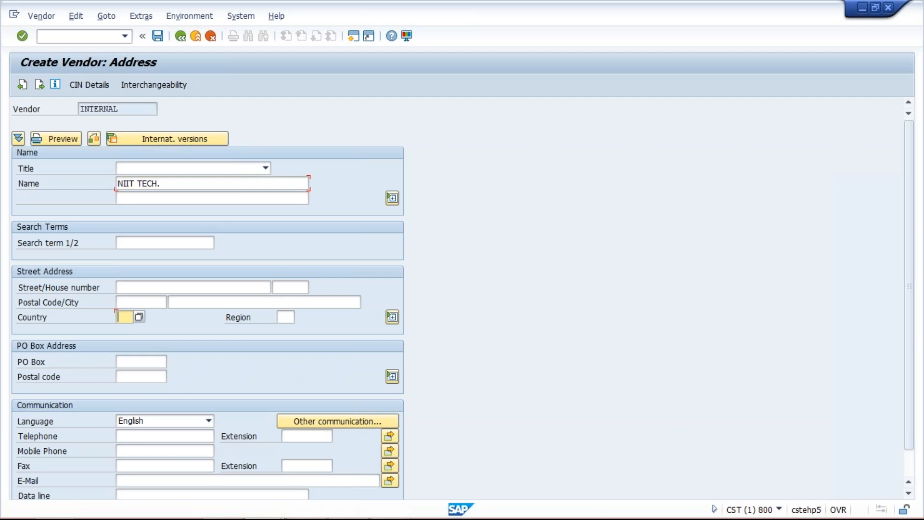
text(IN)
key(Return)
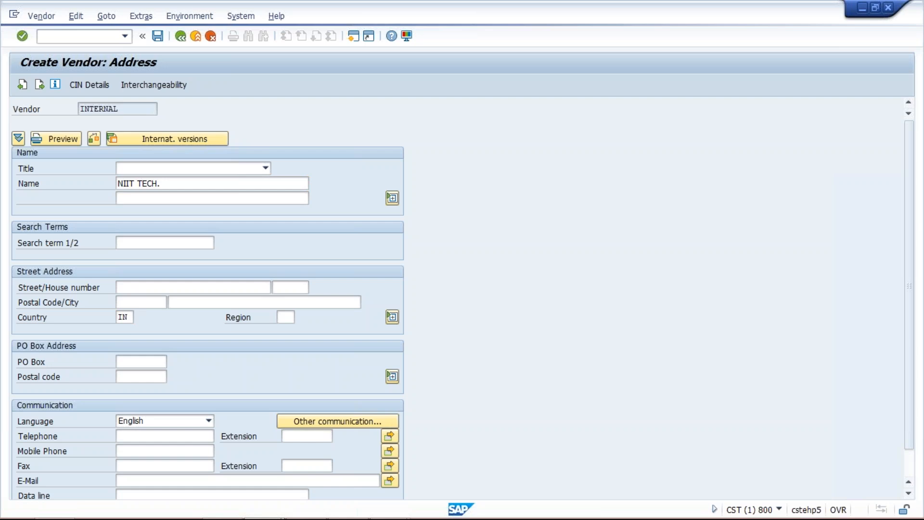
key(Return)
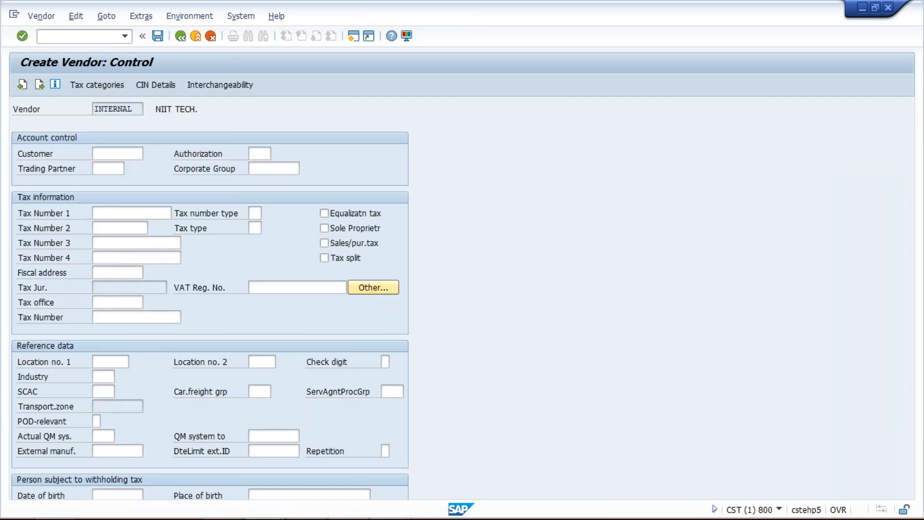
Step: Proceed to the vendor's accounting information, choose reconciliation account 2000 ACCOUNT PAYABLE, and save the vendor
key(Return)
key(Return)
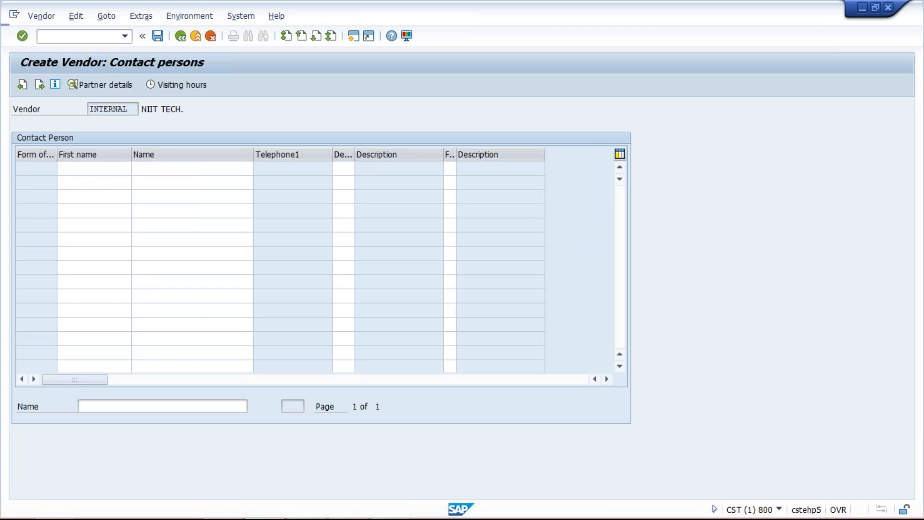
key(Return)
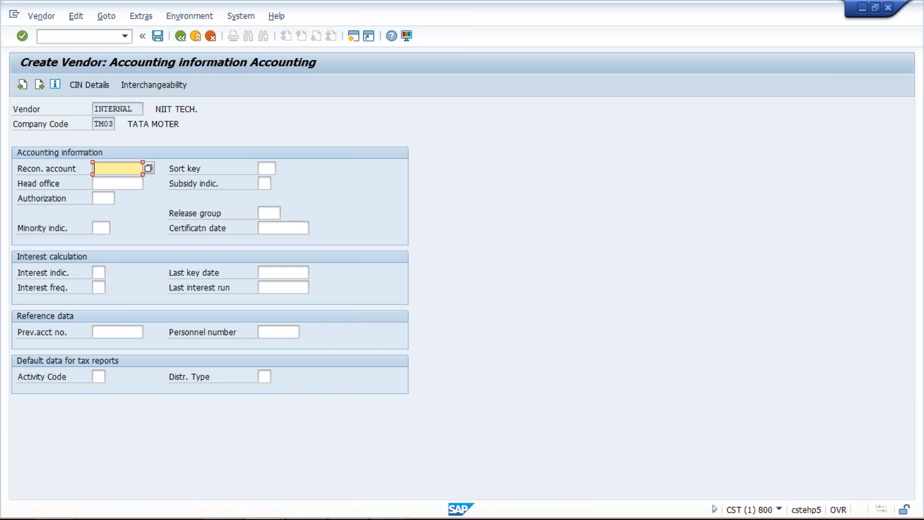
key(Tab)
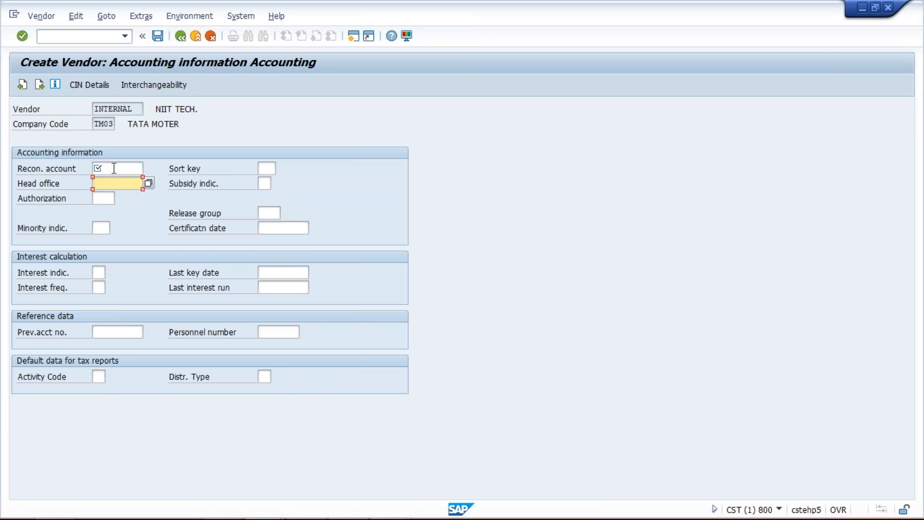
click(116, 169)
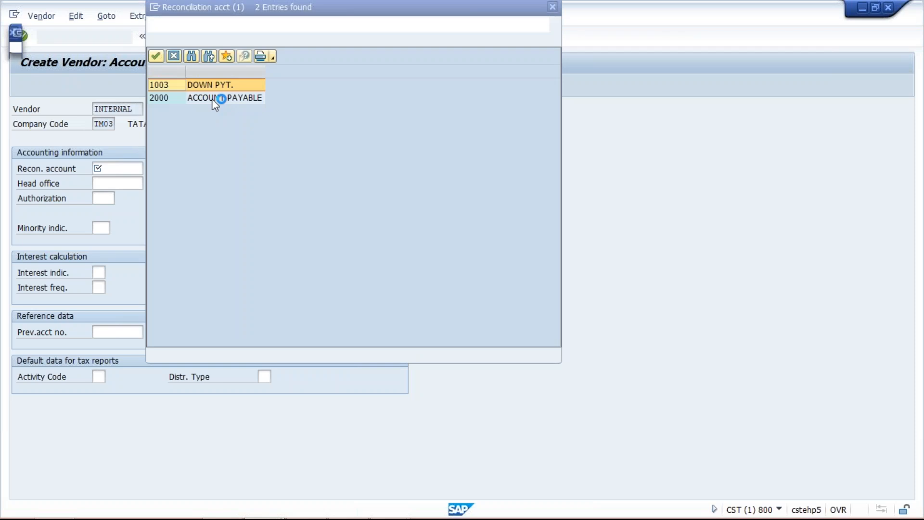
double_click(212, 99)
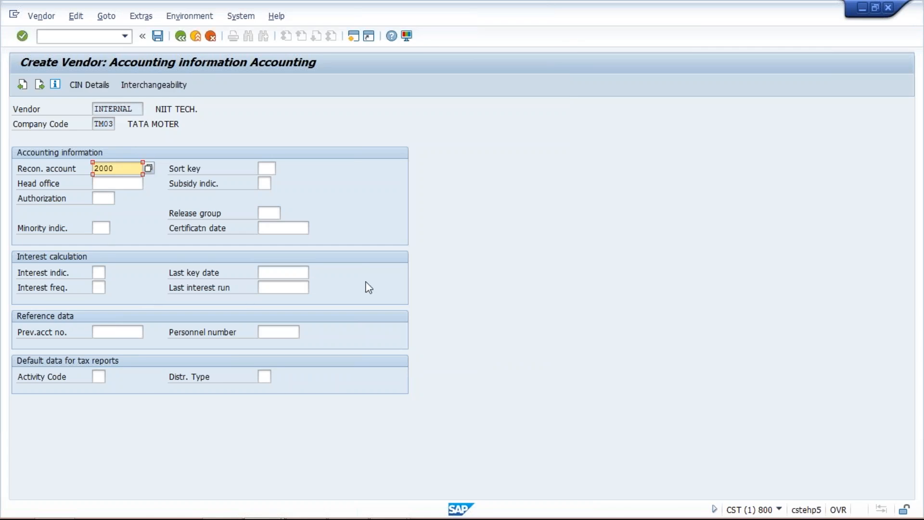
key(Return)
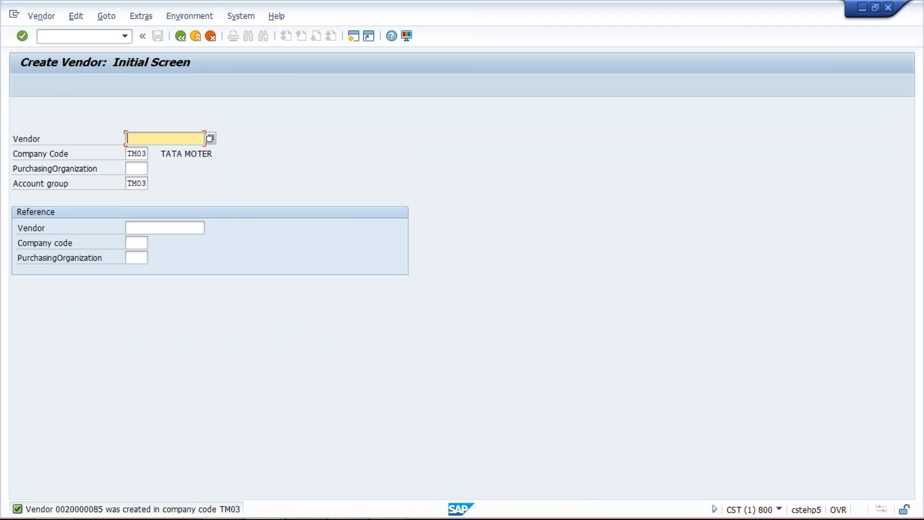
Step: Bring up the newly created vendor in display mode and copy its vendor number
click(41, 16)
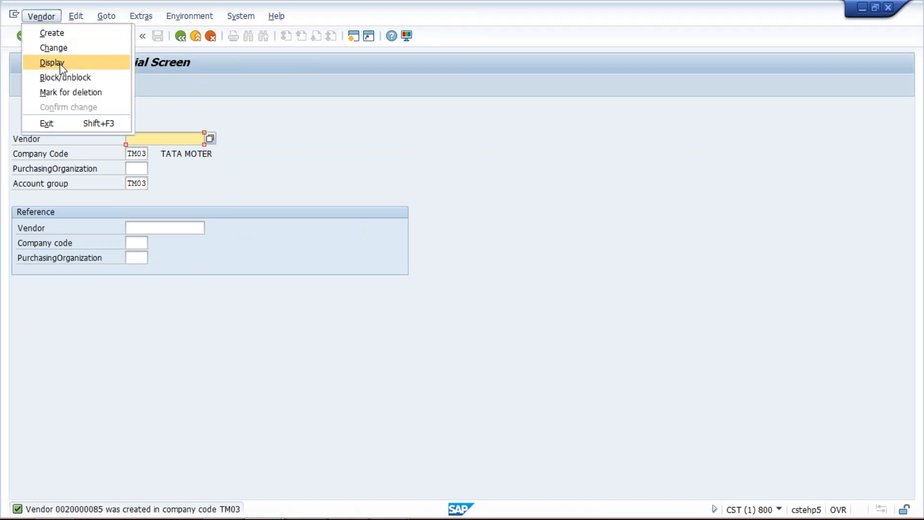
click(61, 66)
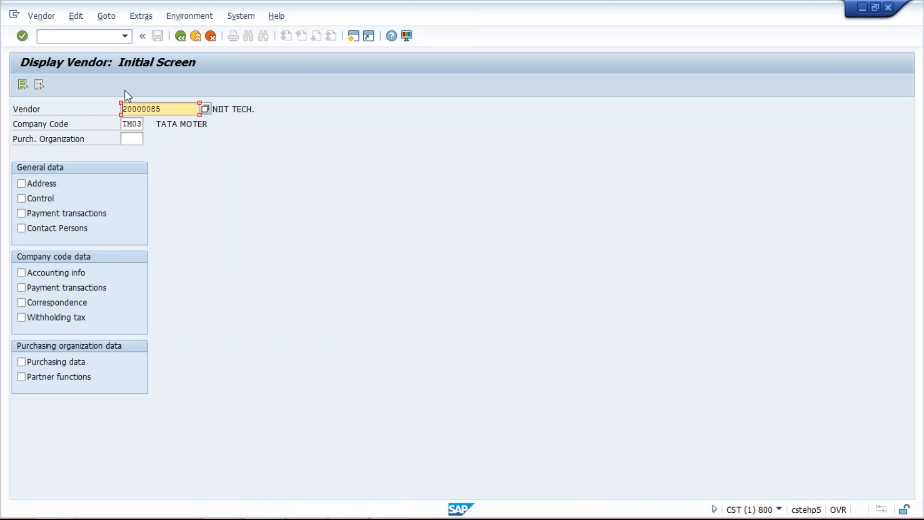
drag(171, 111, 107, 109)
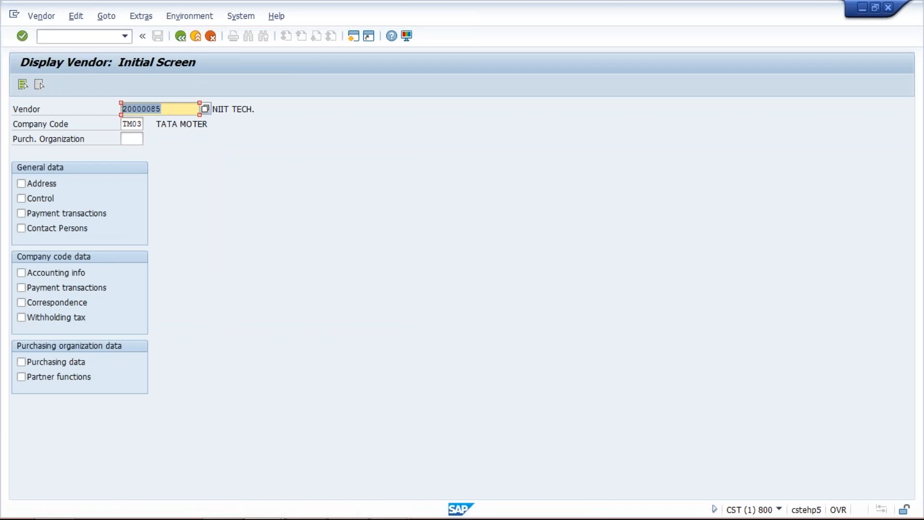
key(ctrl+c)
Step: Switch to the Class workbook in Excel and paste the vendor number into E3, beside the V row
click(387, 506)
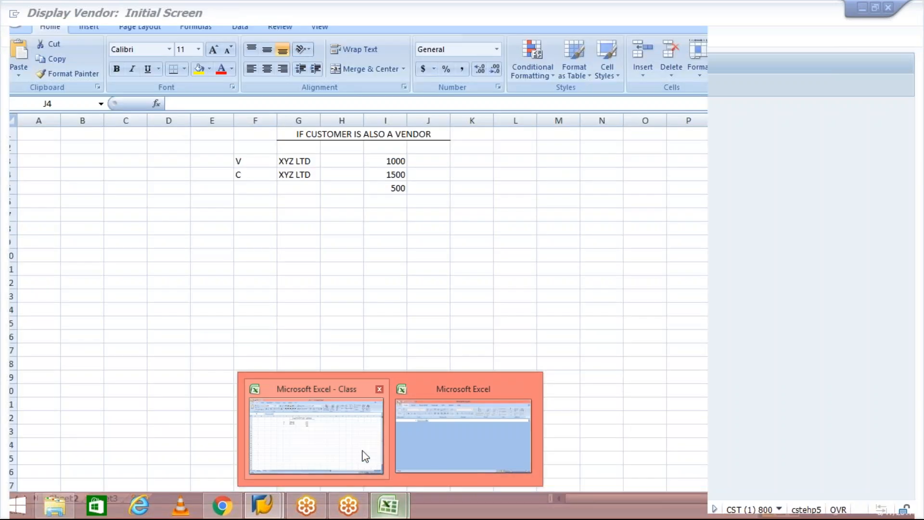
click(366, 456)
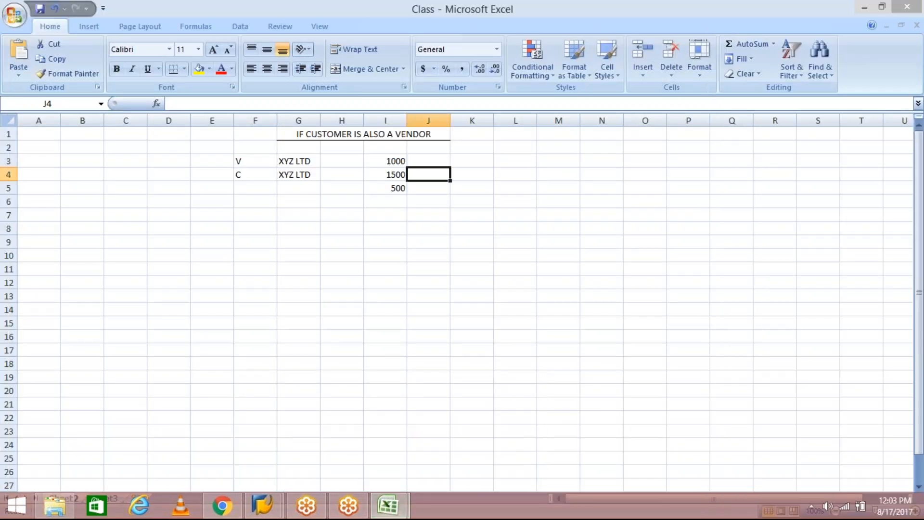
click(197, 162)
key(ctrl+v)
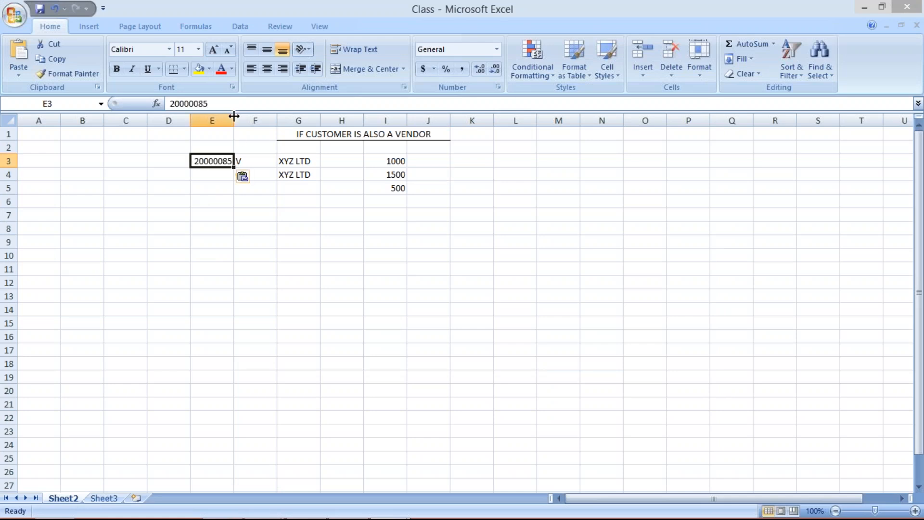
click(196, 174)
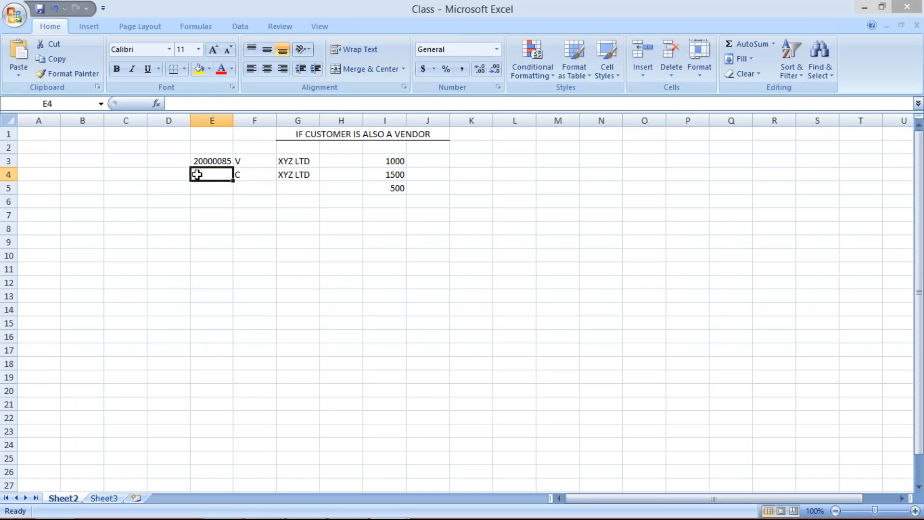
Step: Switch back to SAP and start the customer creation transaction with /NXD01
mouse_move(256, 518)
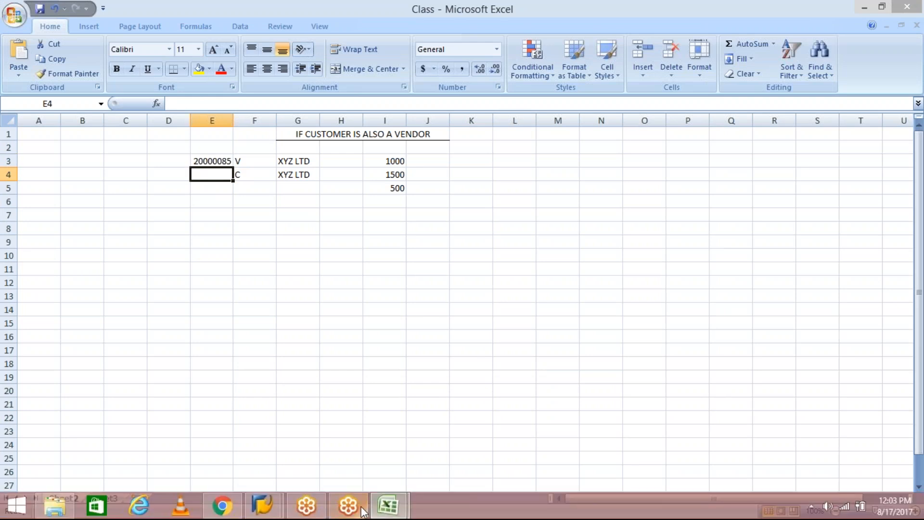
click(256, 515)
click(313, 461)
click(100, 35)
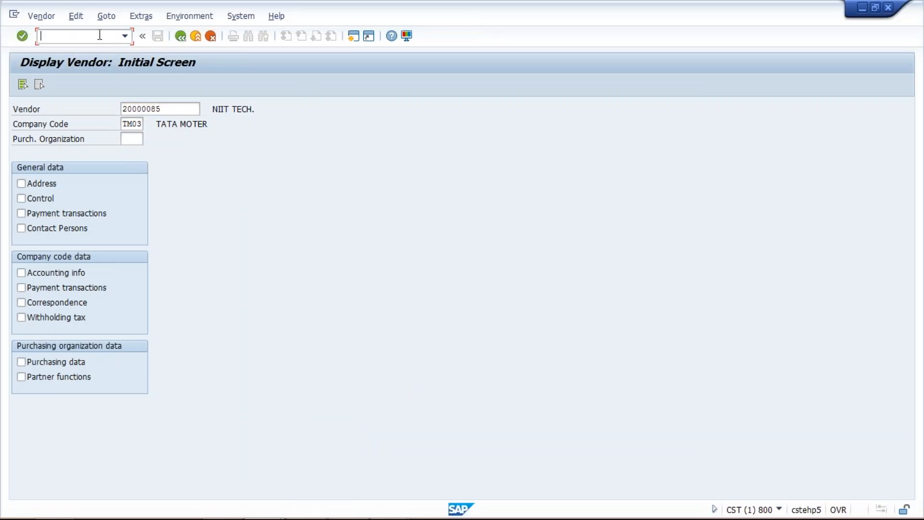
text(/NXD01)
key(Return)
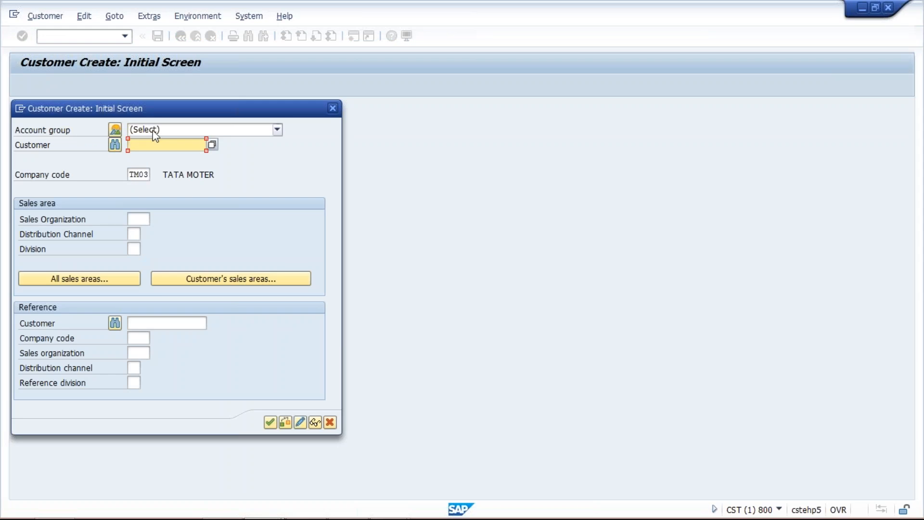
Step: Look up TM03 in the account group list, choose customer account group TM04, and continue to the customer's general data
click(115, 130)
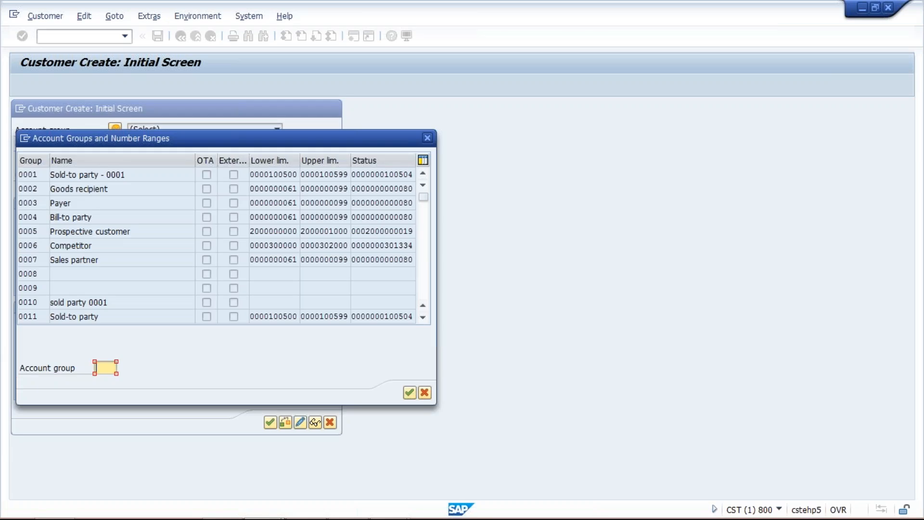
click(98, 368)
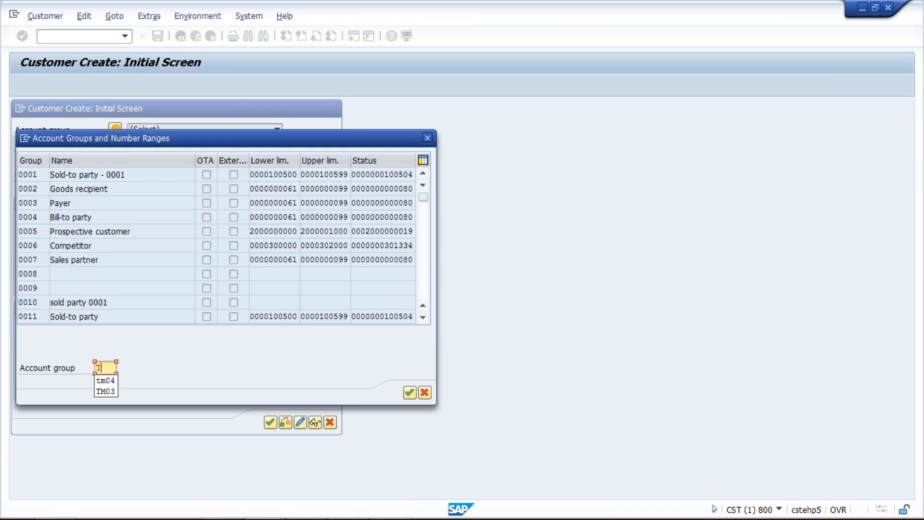
text(TM03)
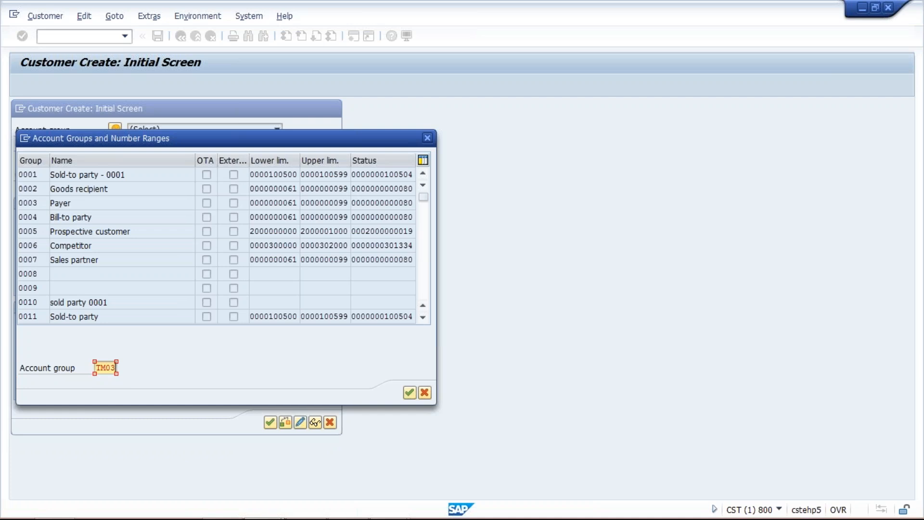
key(Return)
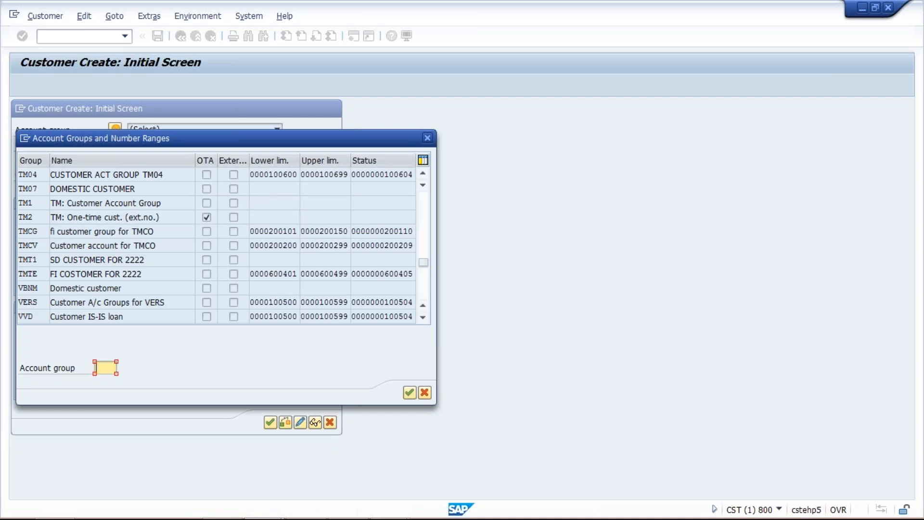
click(424, 174)
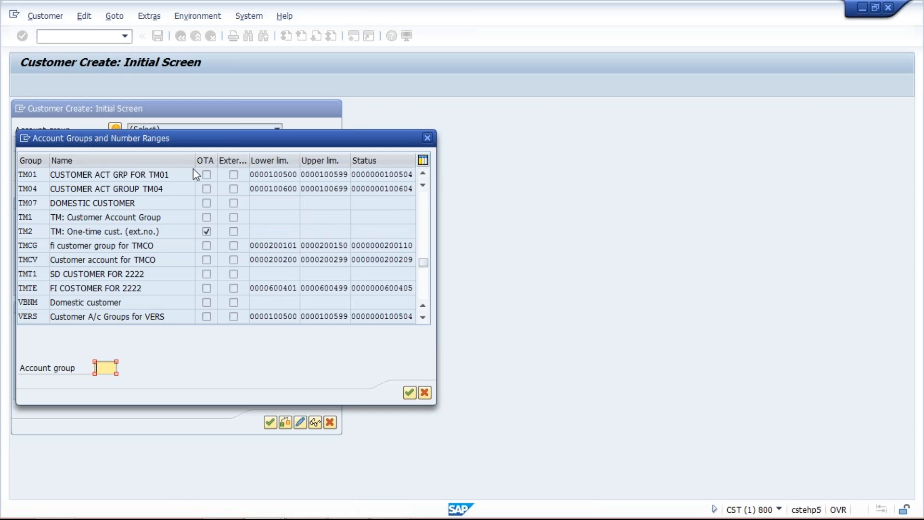
double_click(40, 190)
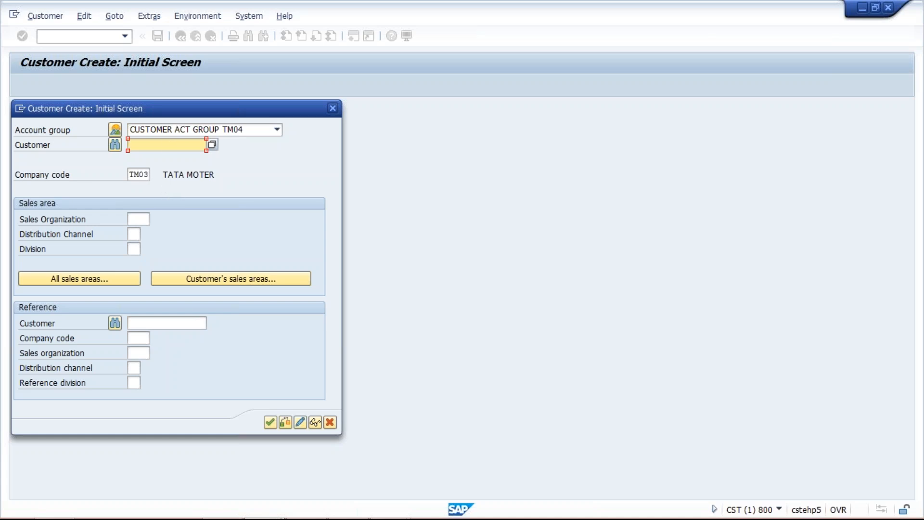
click(270, 422)
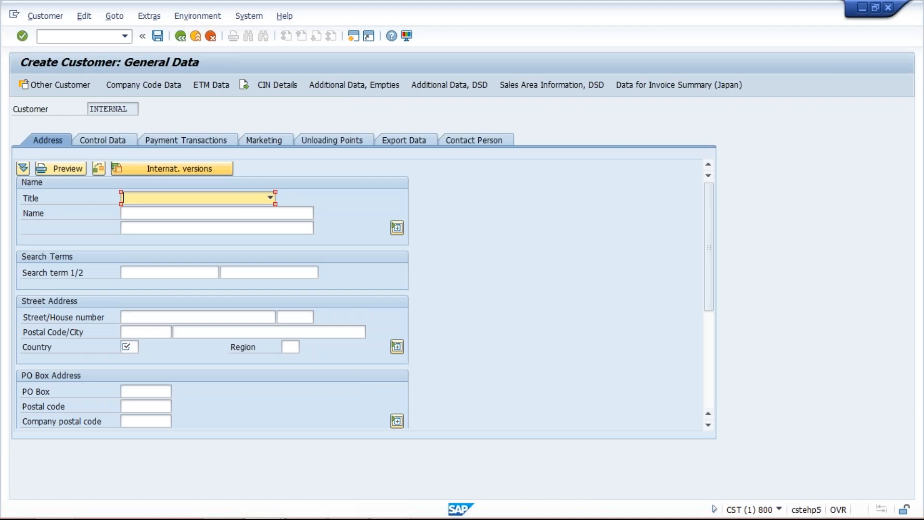
Step: Enter NIIT TECH. as the customer's name and IN as the country in the address data
click(161, 215)
text(N)
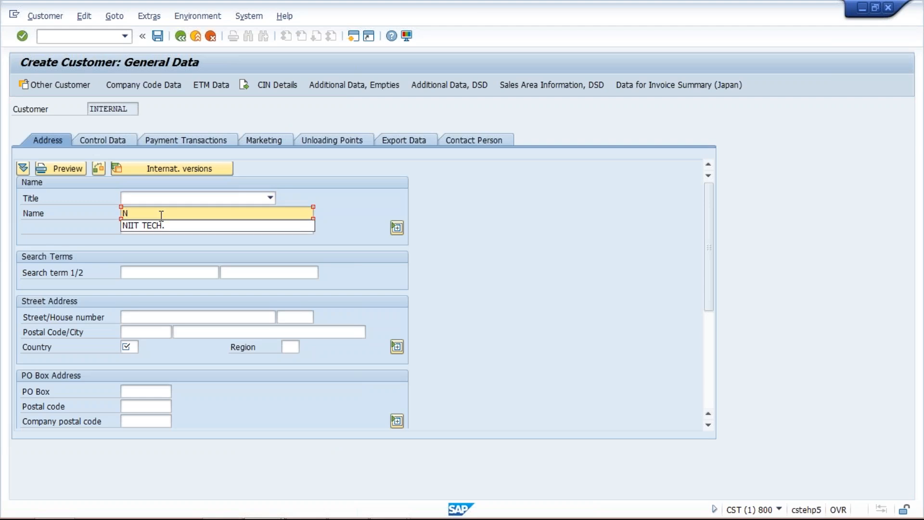
key(Return)
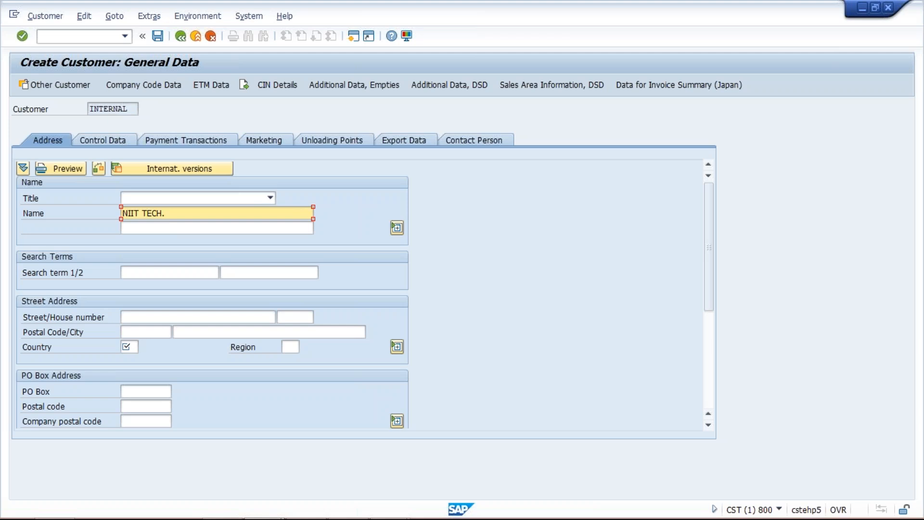
click(128, 347)
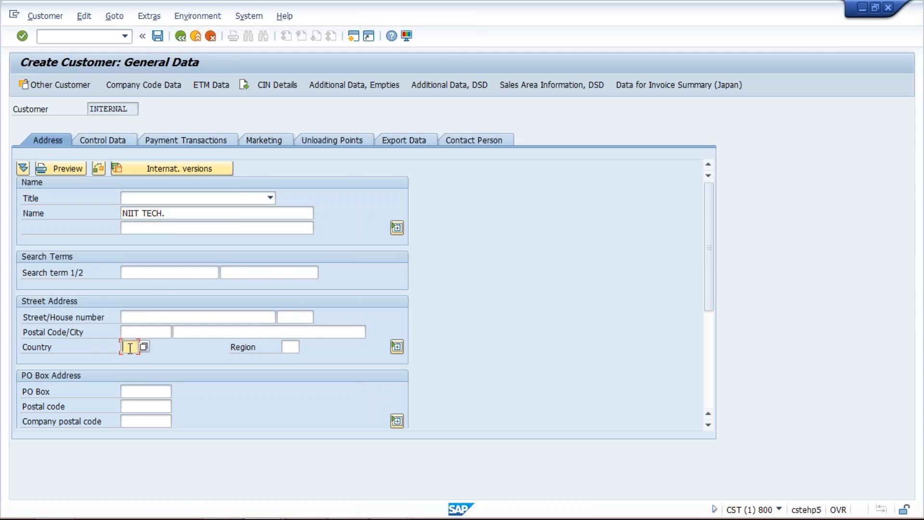
text(IN)
click(236, 315)
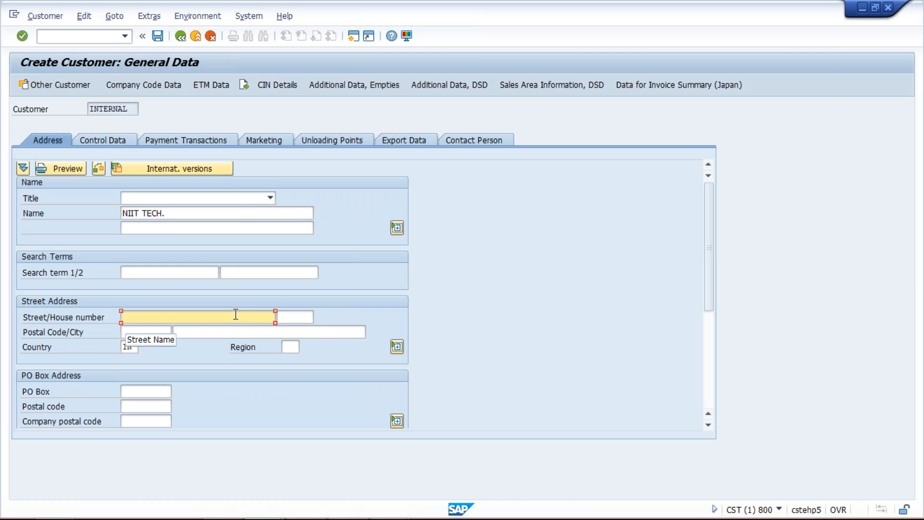
click(133, 347)
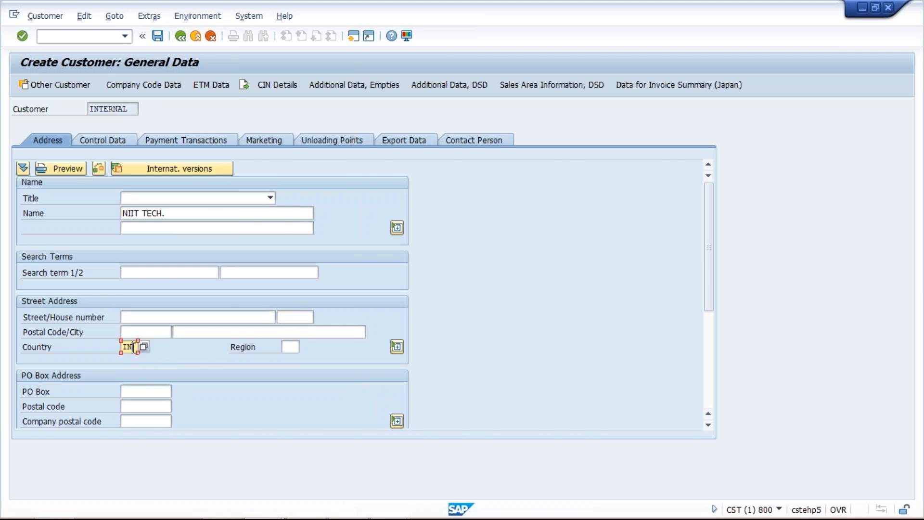
Step: Assign the ACCOUNT RECEIVABLE reconciliation account in the company code data, save the customer, and close the creation dialog
click(145, 86)
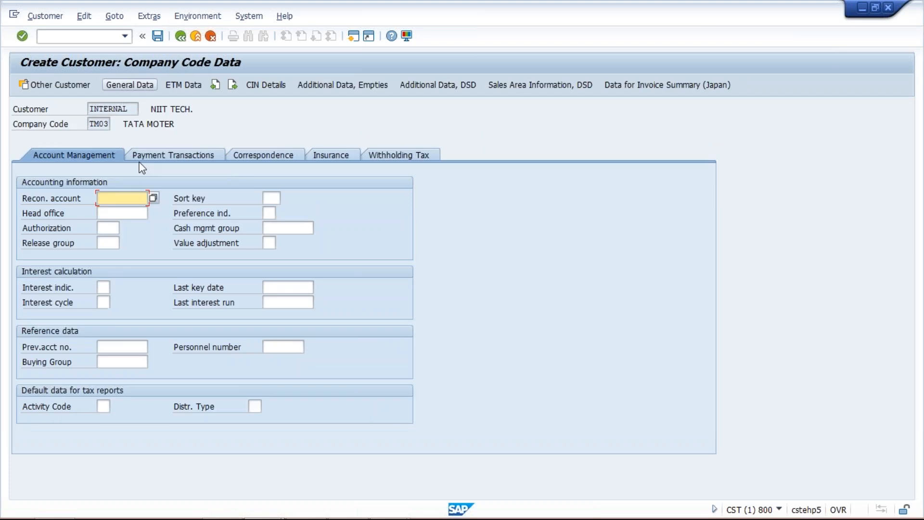
click(117, 211)
click(117, 199)
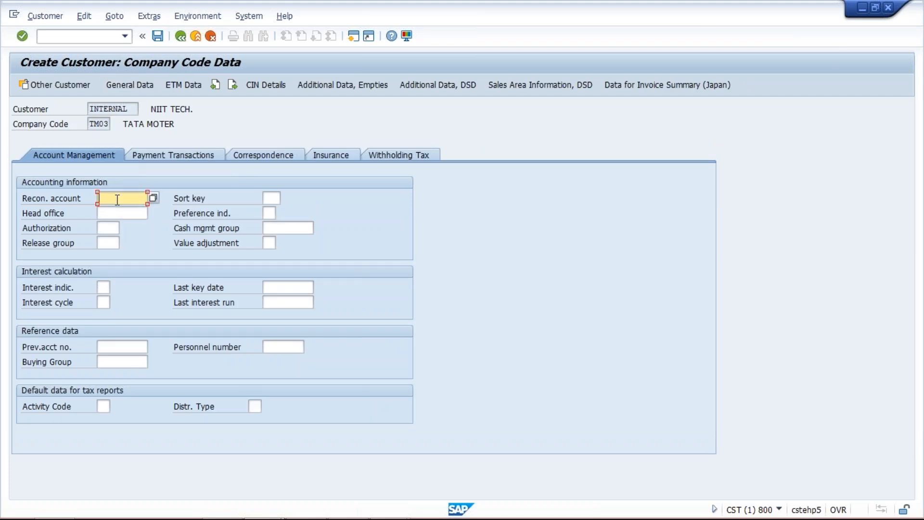
click(153, 197)
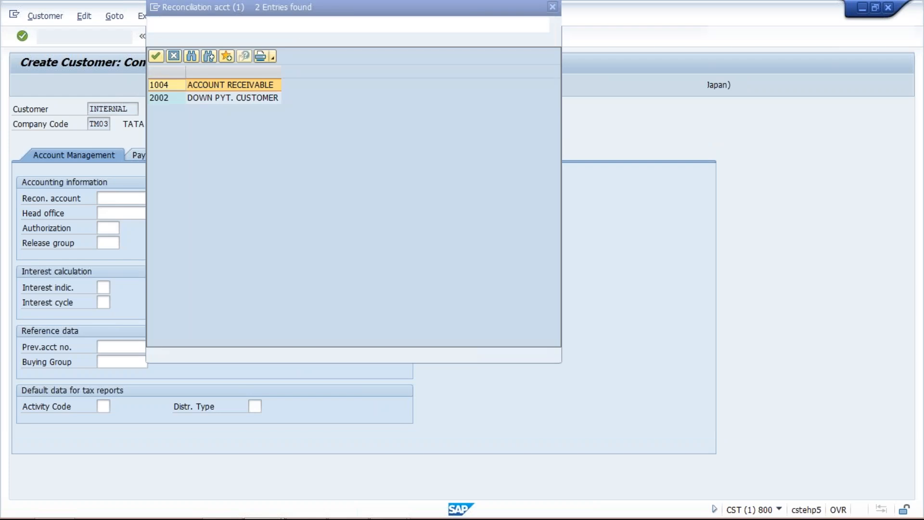
click(155, 56)
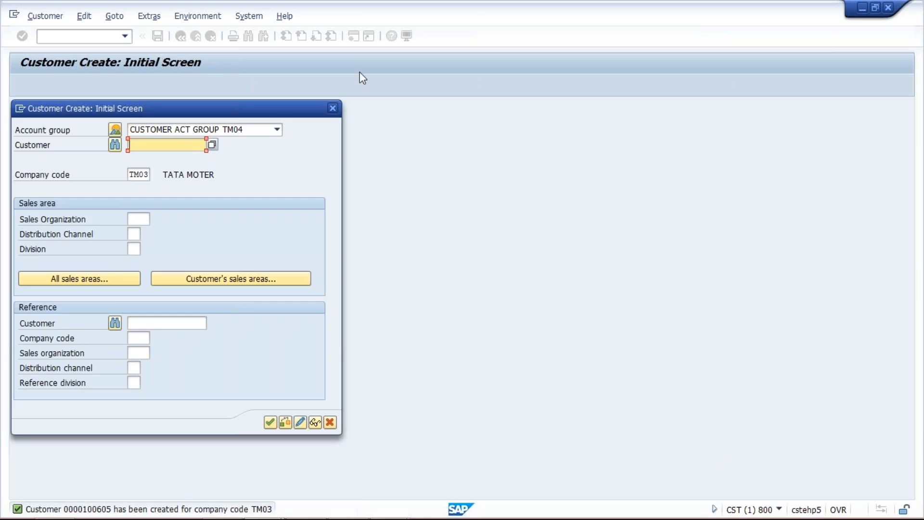
click(332, 109)
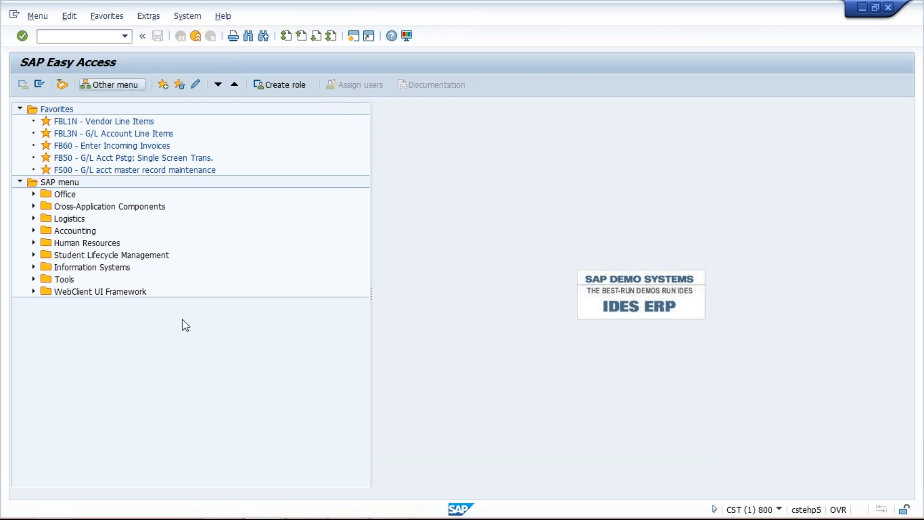
Step: Switch to the Class workbook in Excel and enter the new customer number in E4, beside the C row
mouse_move(241, 519)
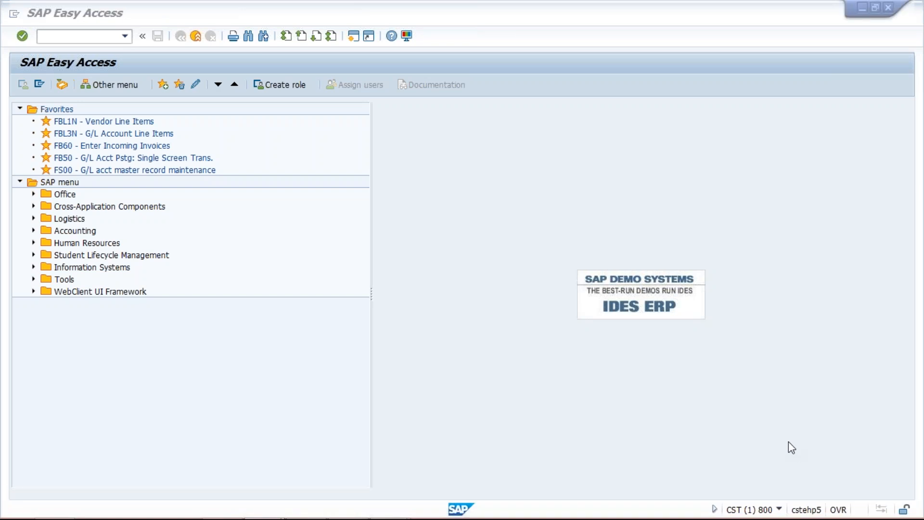
click(500, 367)
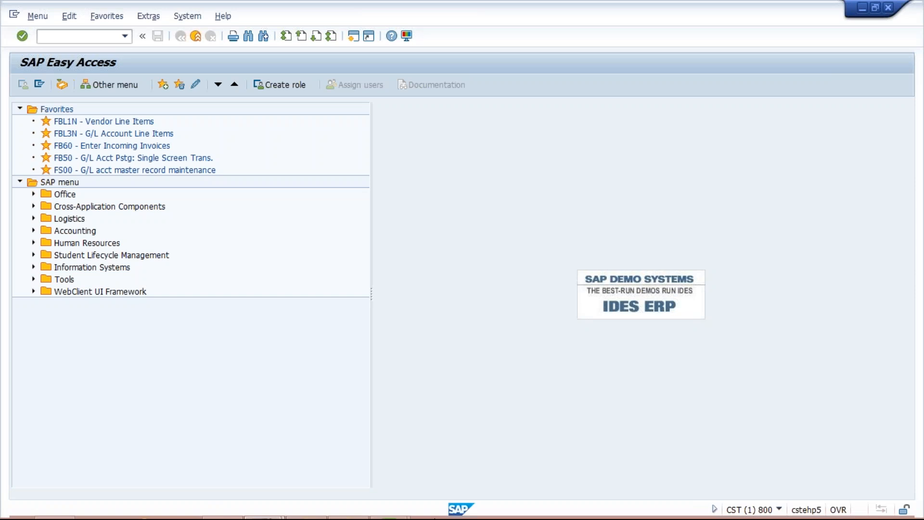
mouse_move(358, 507)
mouse_move(387, 506)
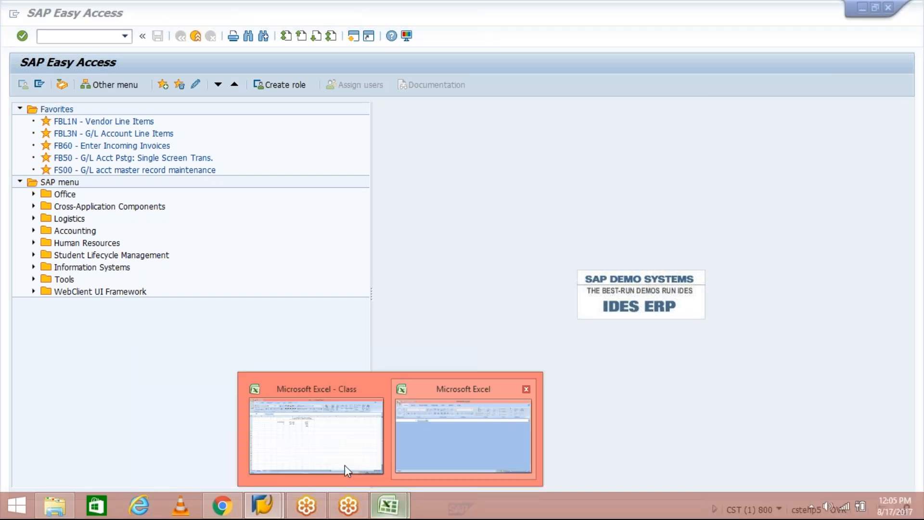
click(342, 460)
text(1)
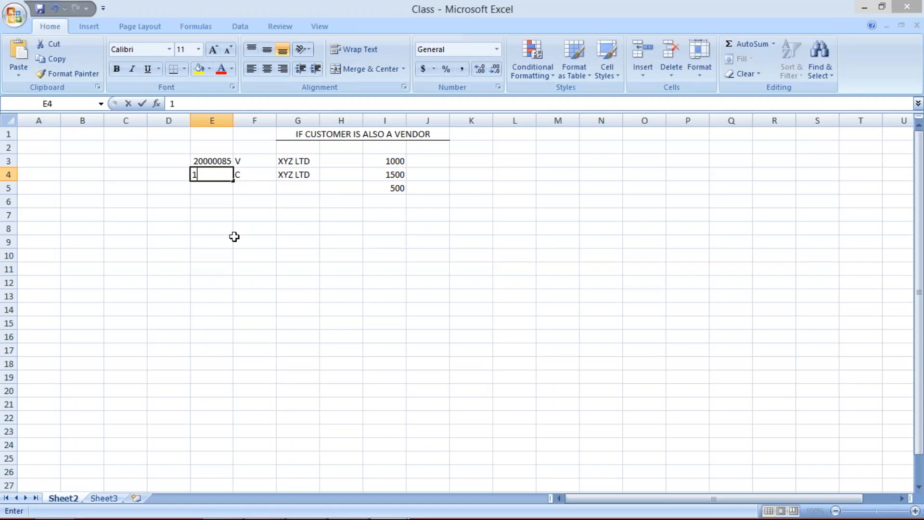
text(00605)
key(Return)
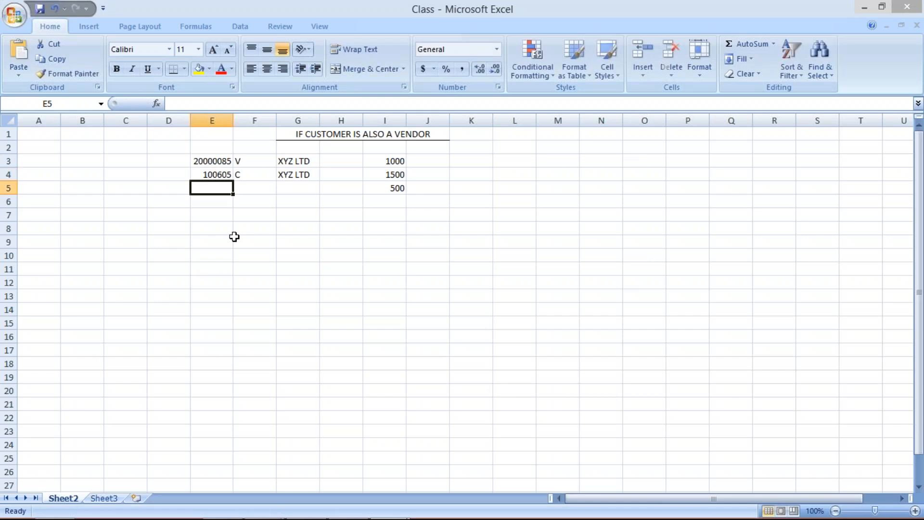
Step: Replace the company name in G3 and G4 with NIIT TECH and widen column G slightly
click(219, 160)
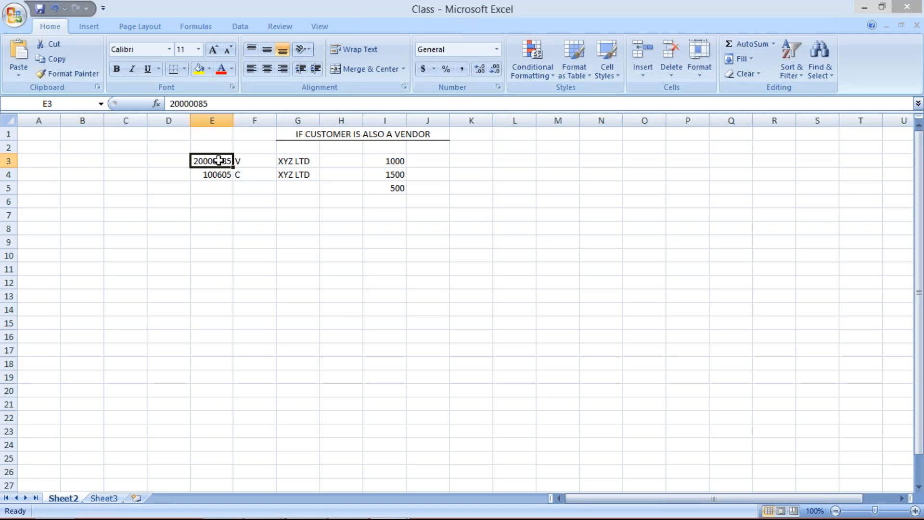
click(297, 163)
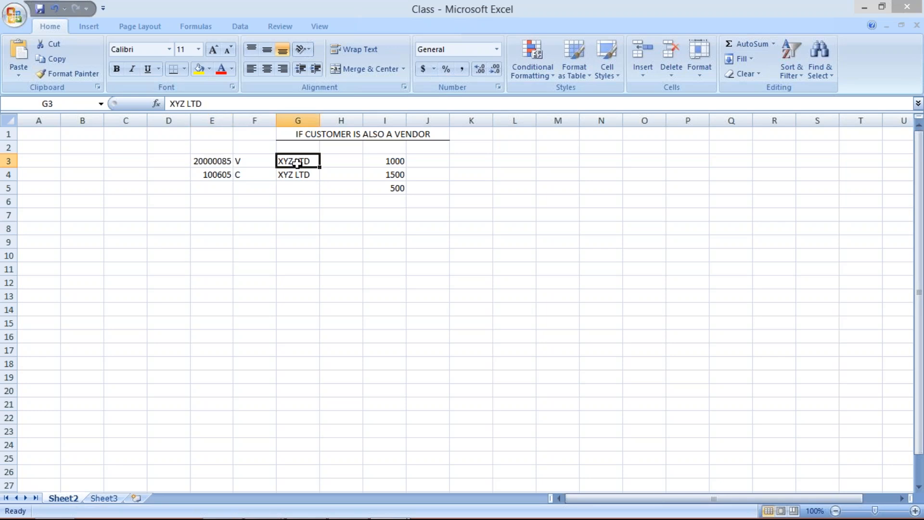
text(N)
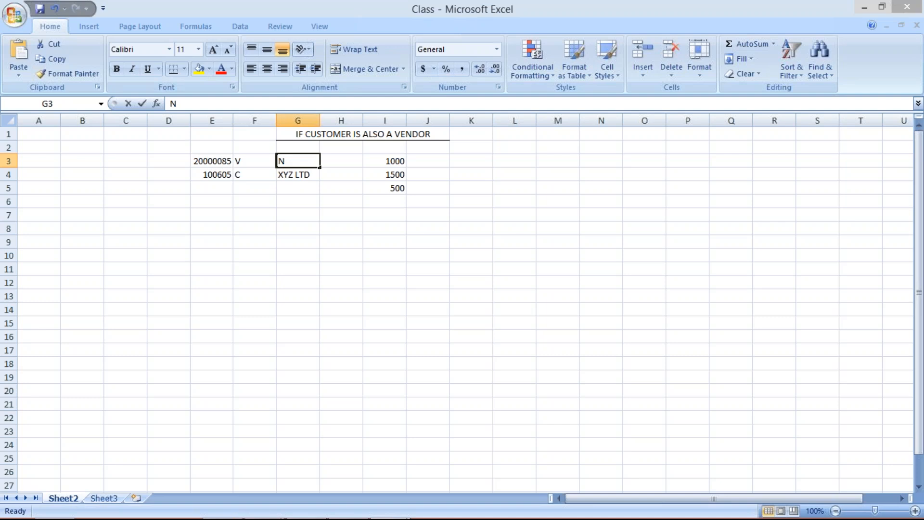
text(IIT TECH)
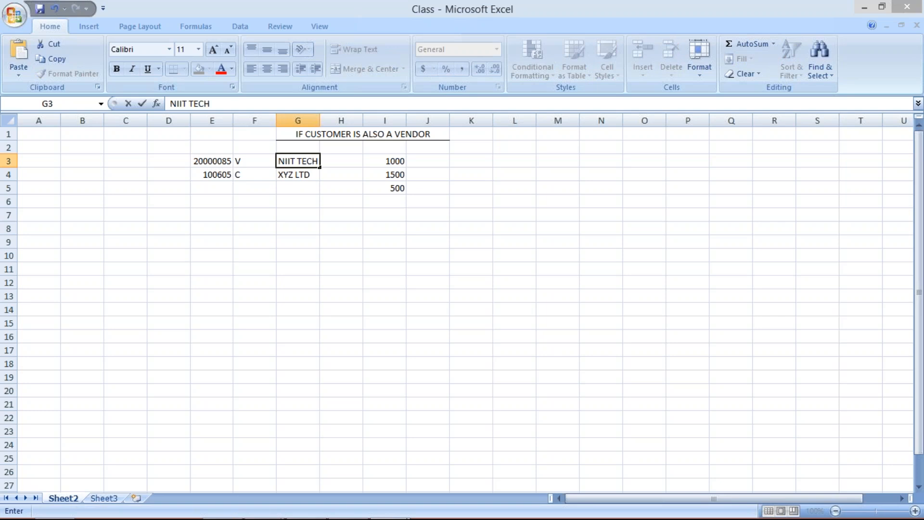
key(Return)
key(ctrl+d)
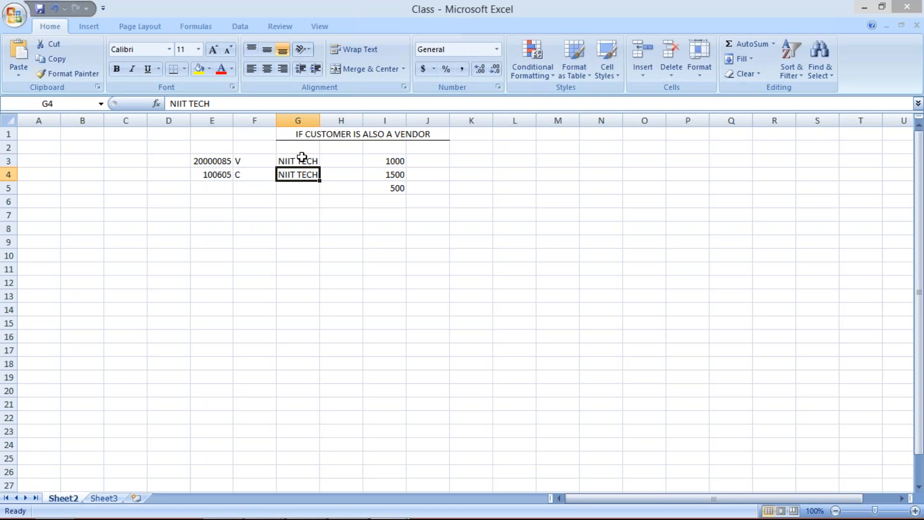
drag(319, 120, 331, 121)
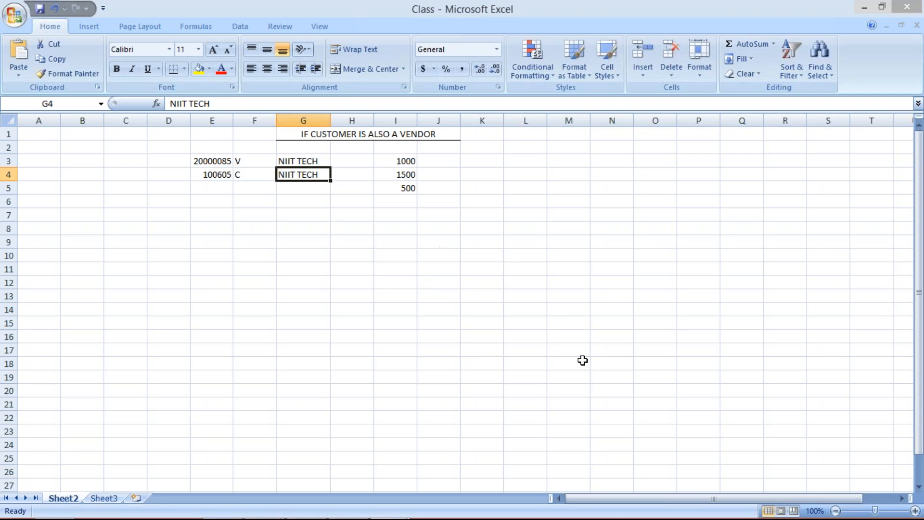
click(780, 447)
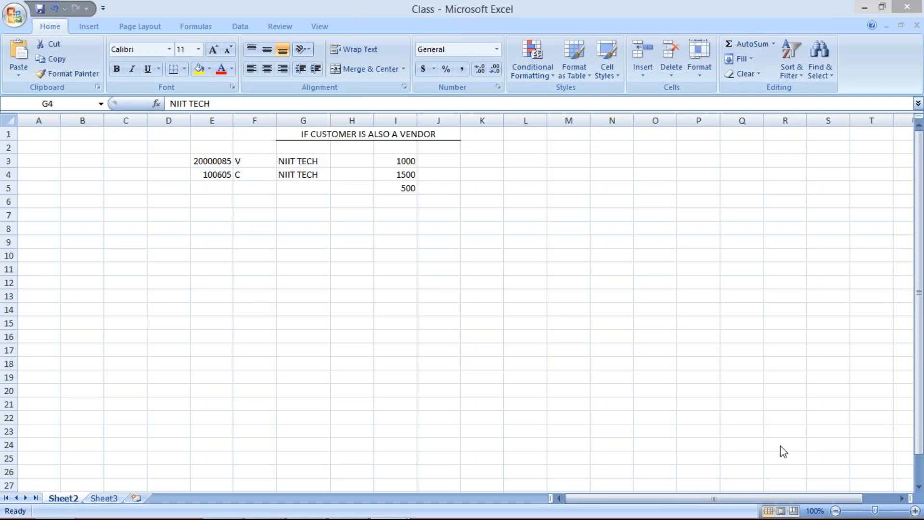
click(286, 229)
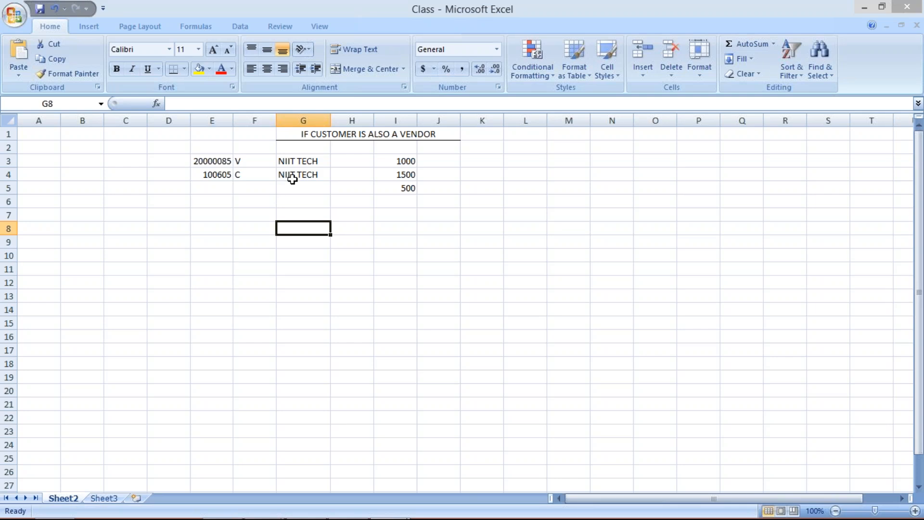
click(207, 158)
key(Down)
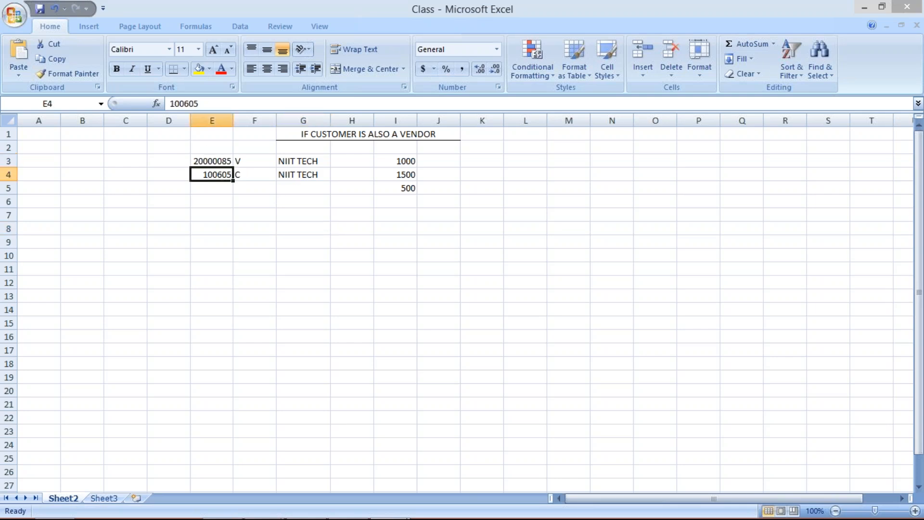
Step: Copy the vendor number from E3, switch to SAP, and open the NIIT TECH. customer in company code TM03 for changing with XD02
click(208, 157)
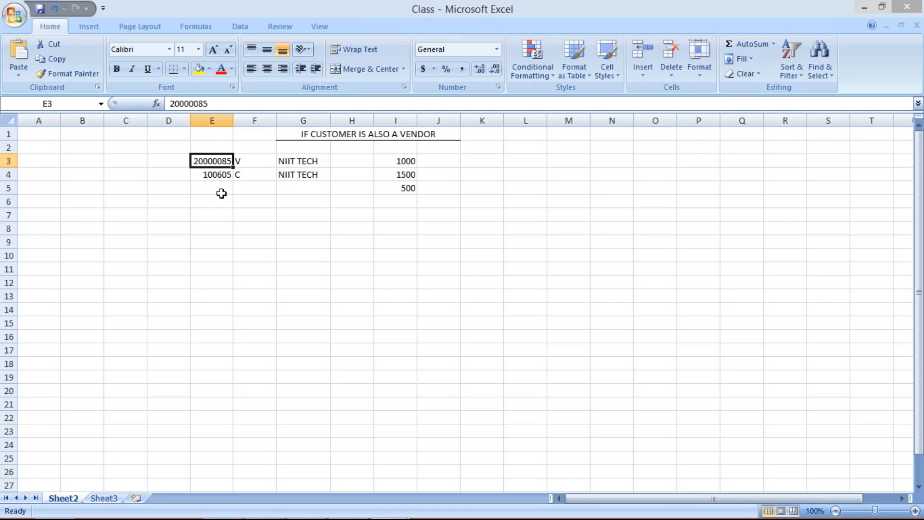
mouse_move(263, 505)
click(317, 457)
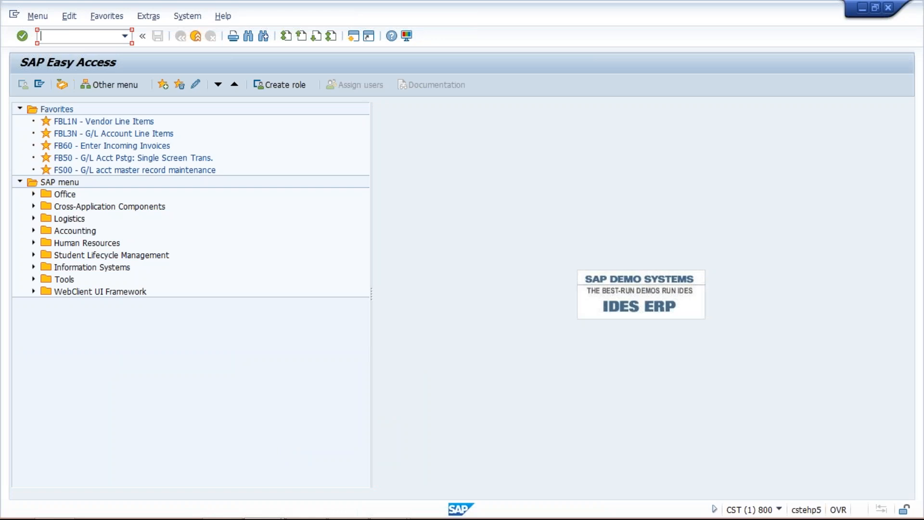
text(XD02)
key(Return)
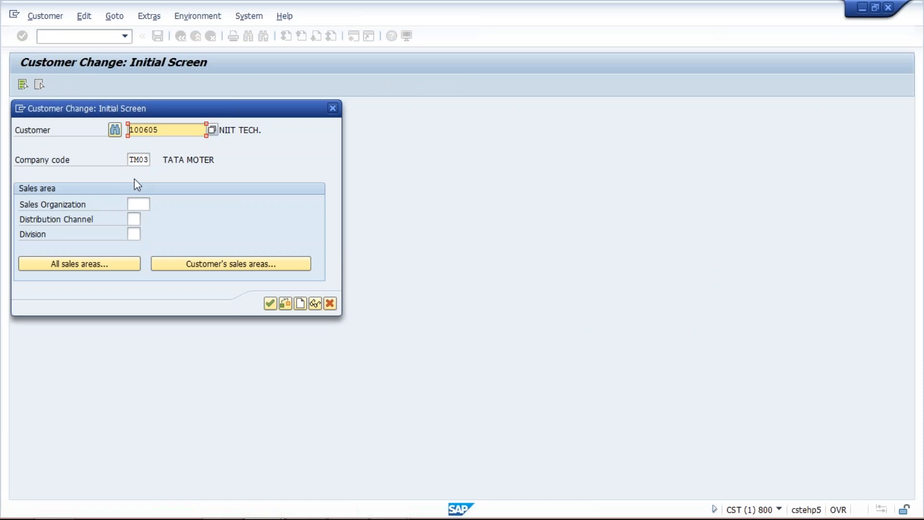
key(Return)
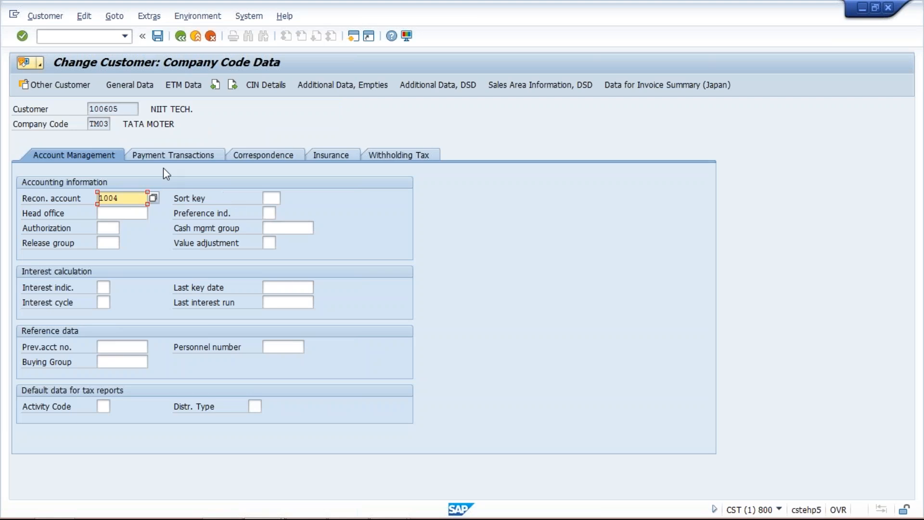
Step: Enter the vendor number from Excel in the Vendor field of the customer's general control data, and accept the reference to that vendor
click(135, 83)
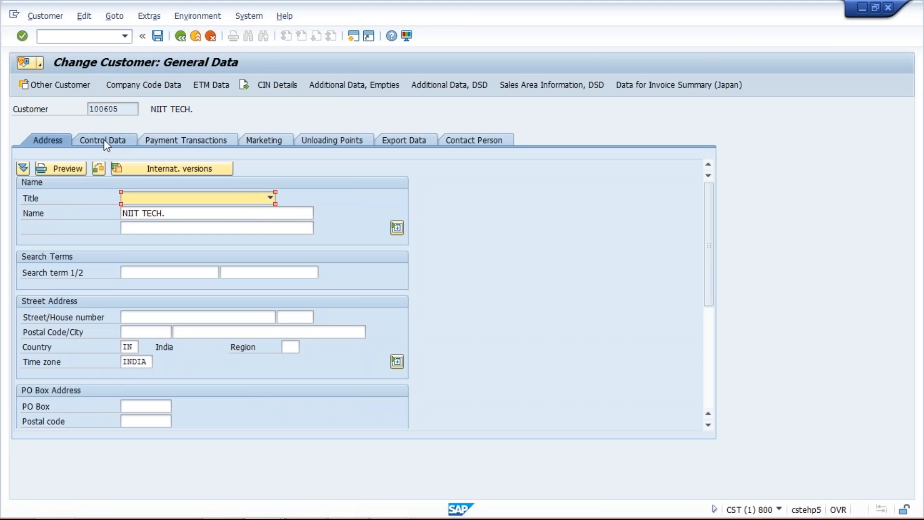
click(105, 142)
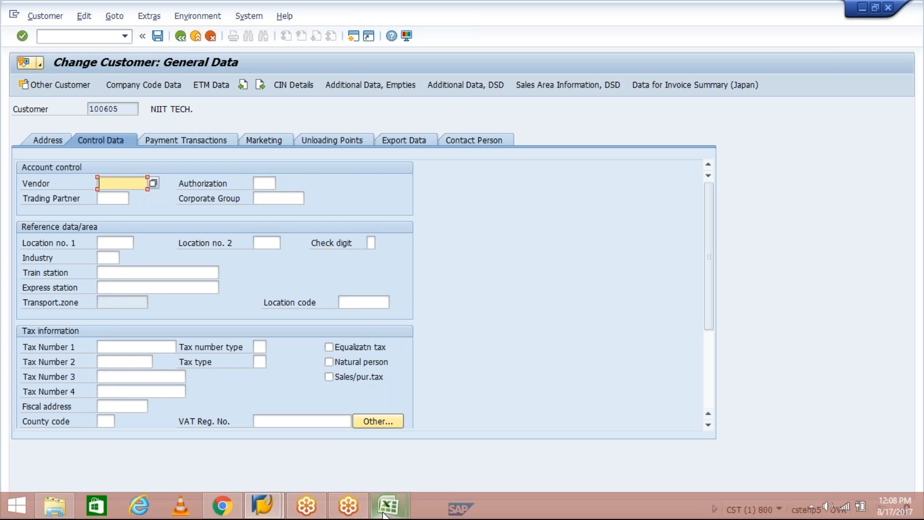
mouse_move(383, 514)
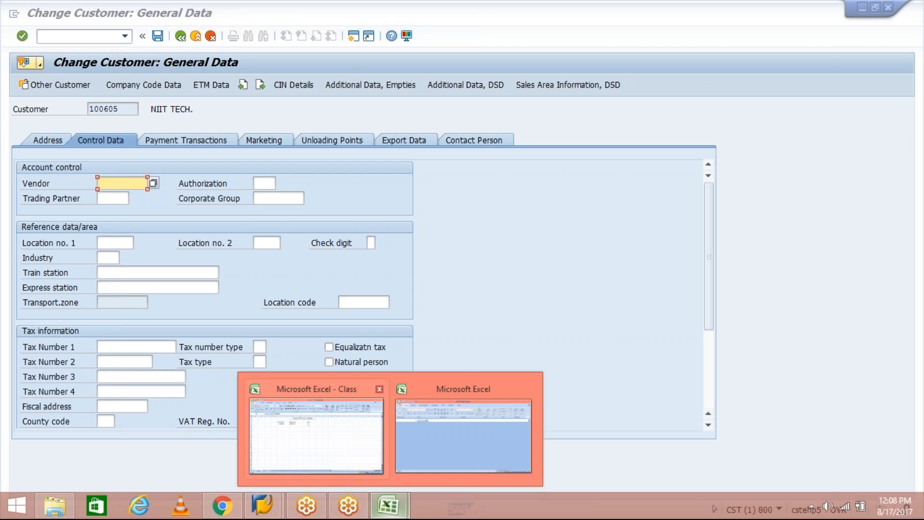
click(316, 436)
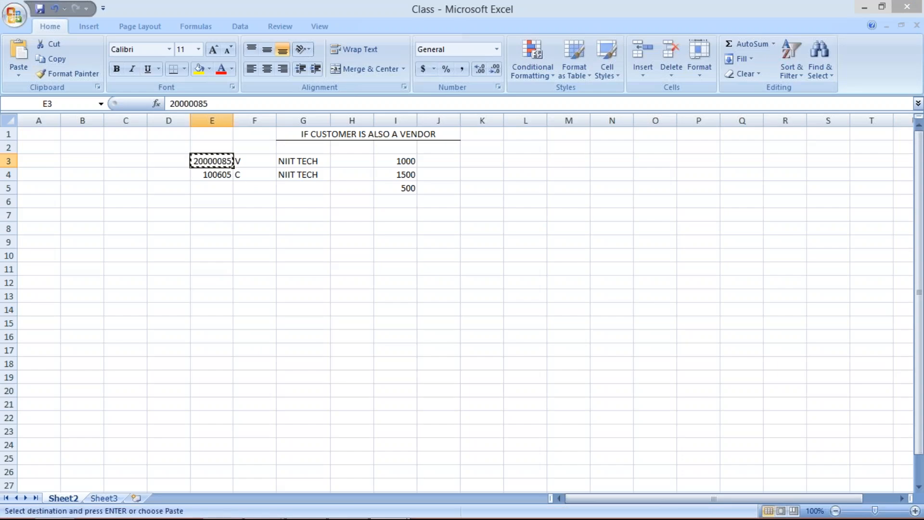
key(alt+Tab)
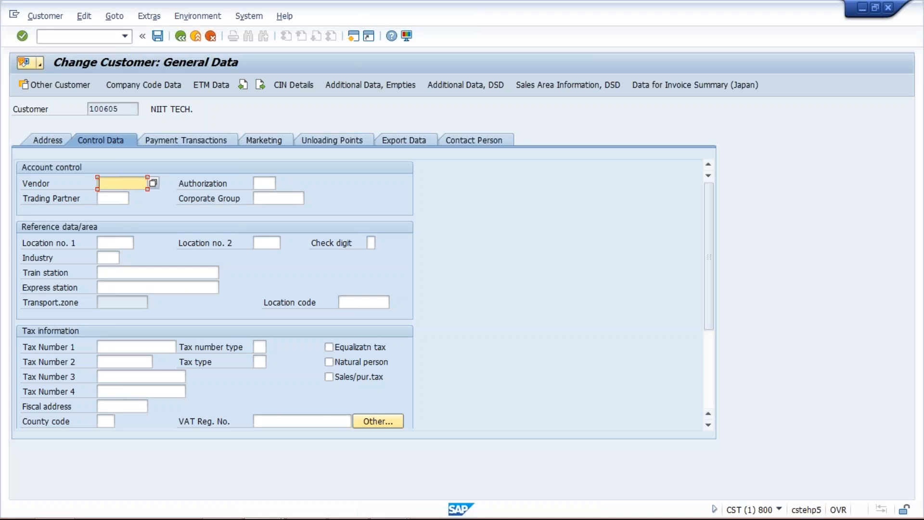
text(20000085)
click(125, 109)
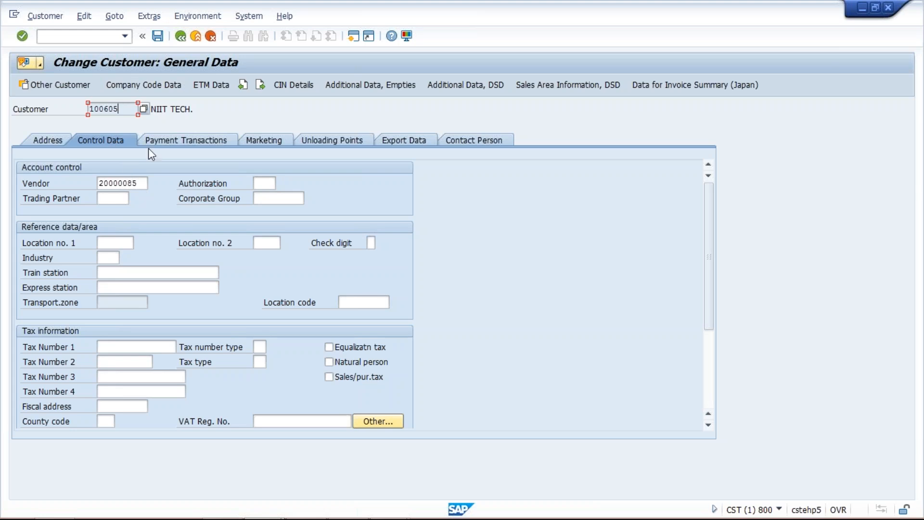
click(161, 89)
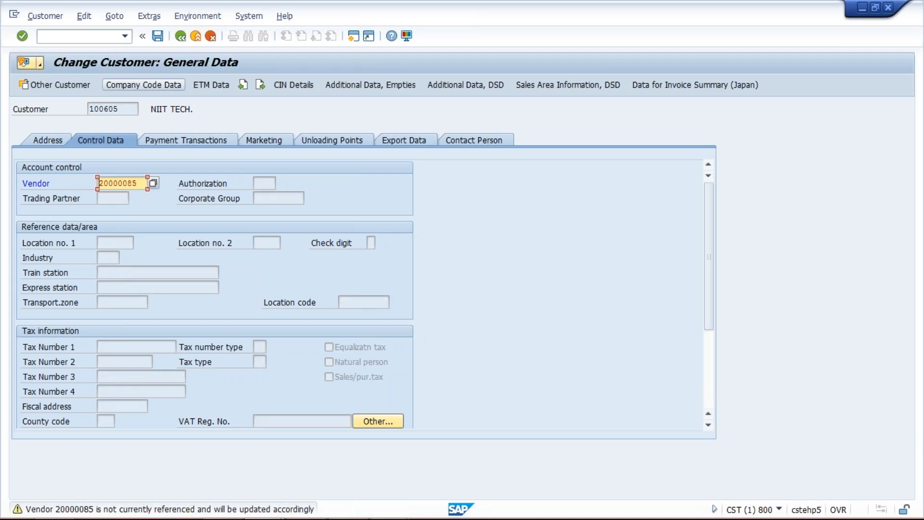
key(Return)
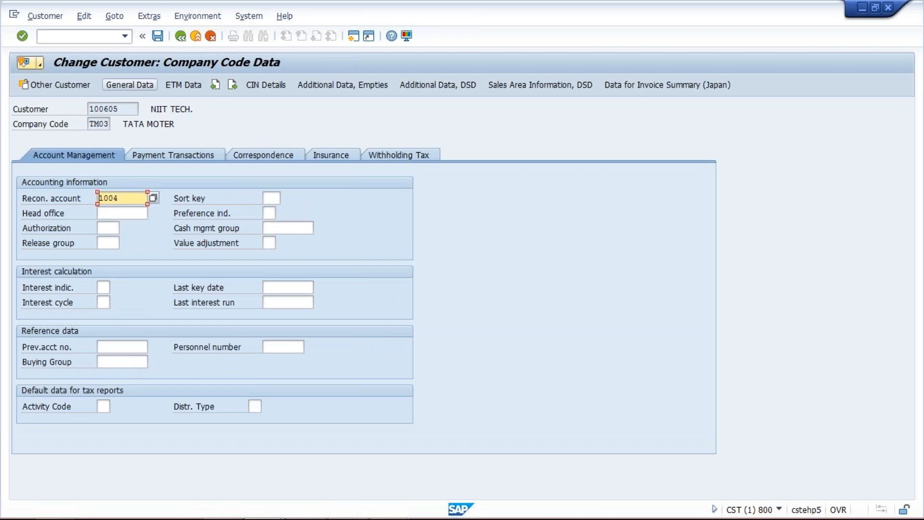
Step: Enable Clearing with vendor in the customer's company code payment transactions and save the customer
click(185, 155)
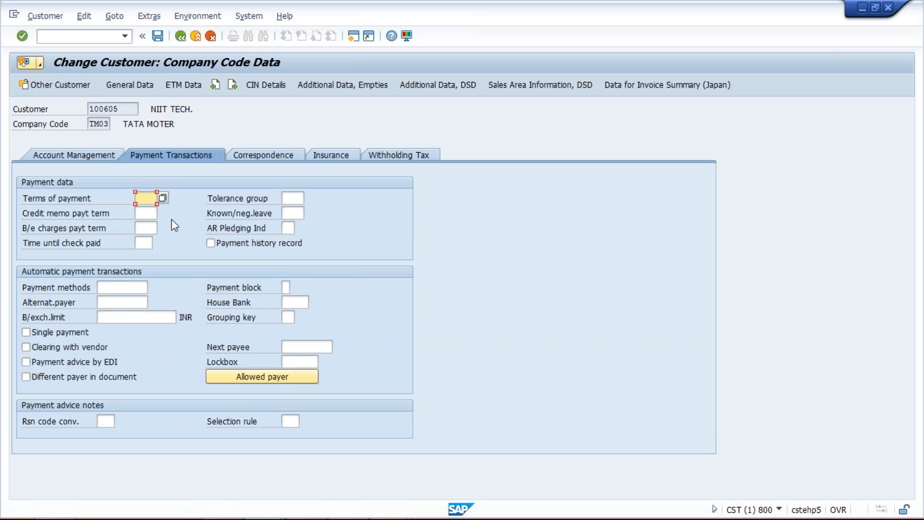
click(26, 347)
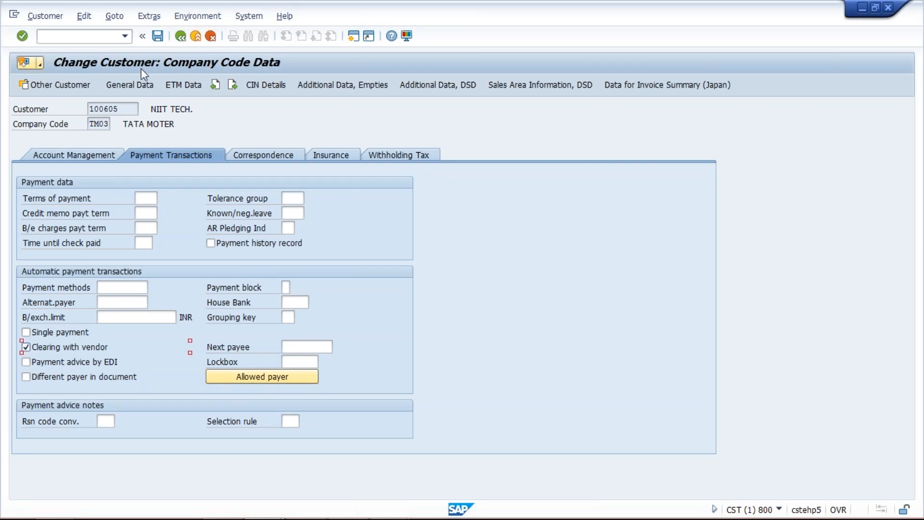
click(157, 37)
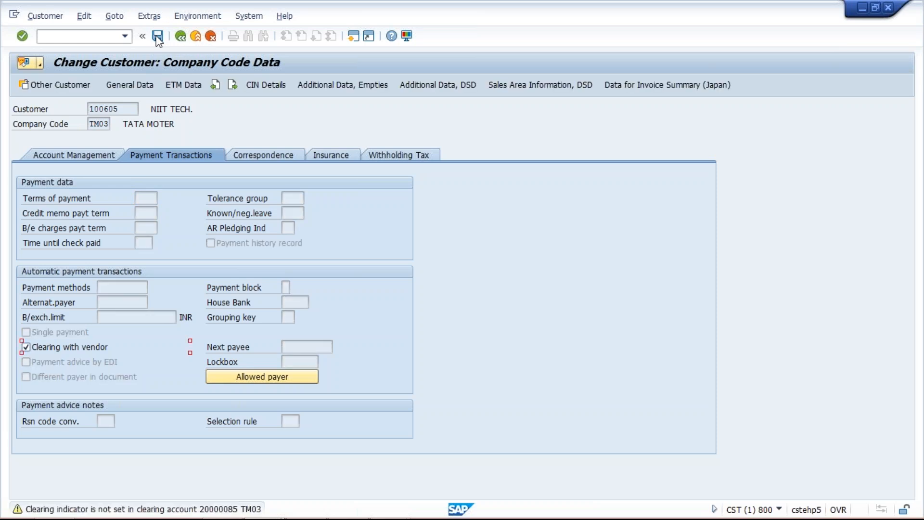
click(157, 36)
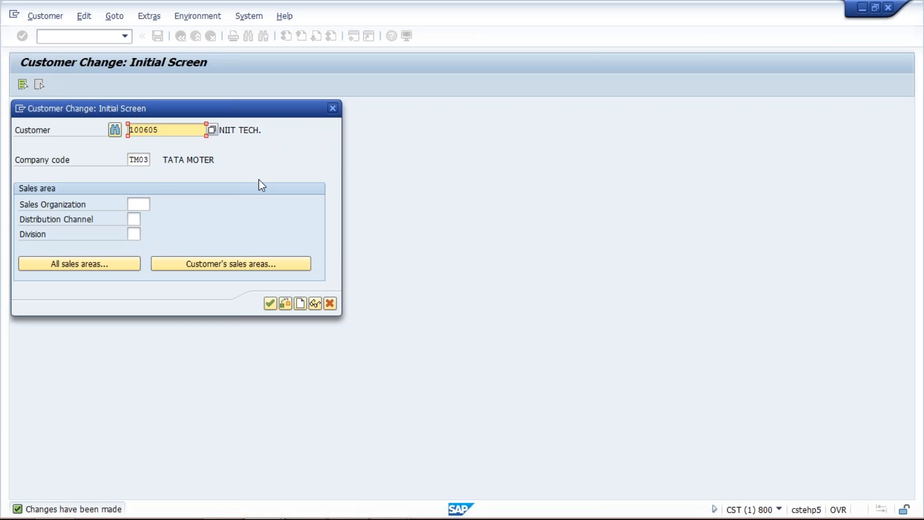
Step: Check the customer and vendor numbers in E4 and E3 of the Class workbook in Excel
mouse_move(398, 514)
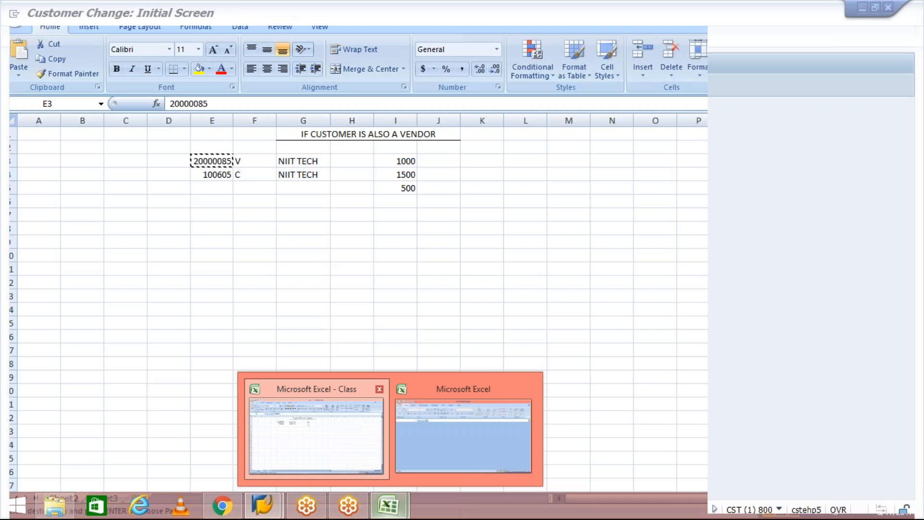
click(326, 455)
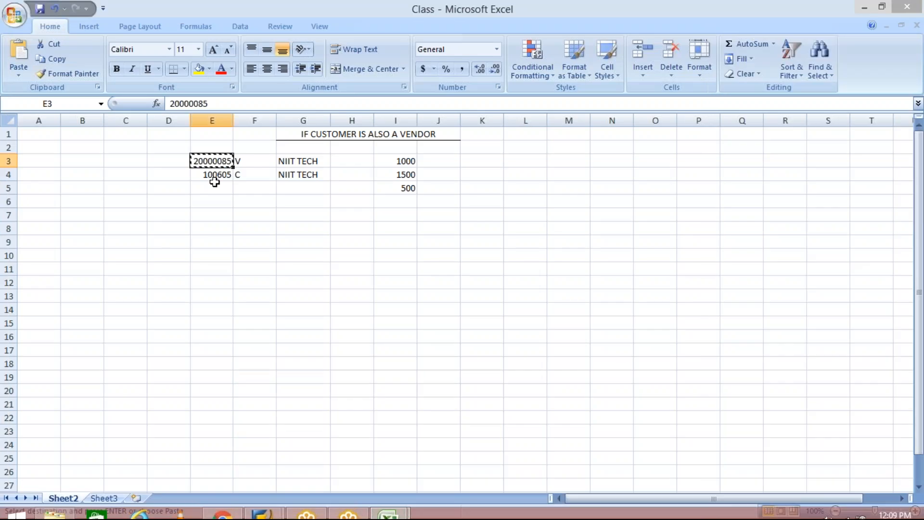
click(212, 175)
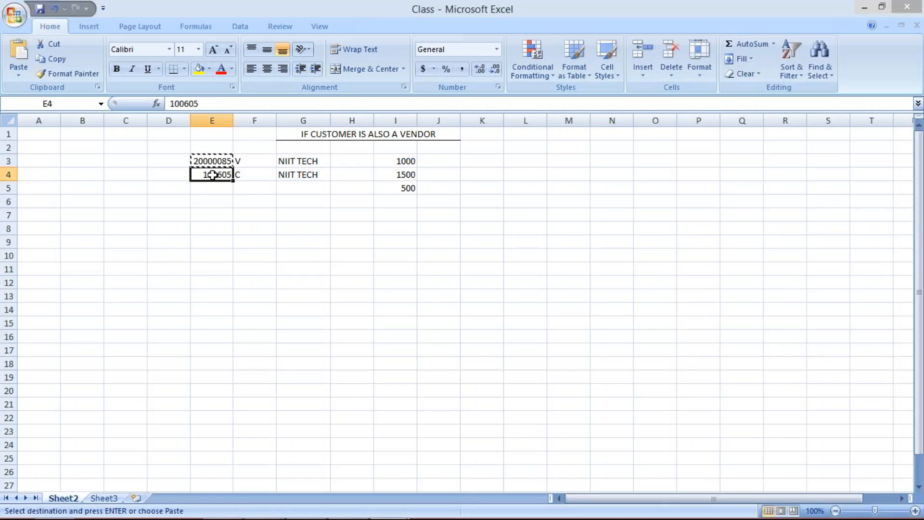
mouse_move(270, 519)
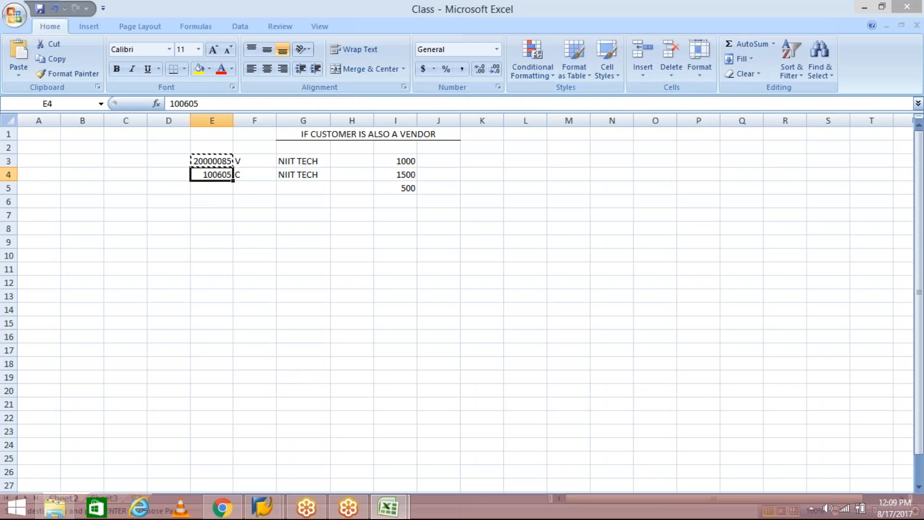
click(215, 159)
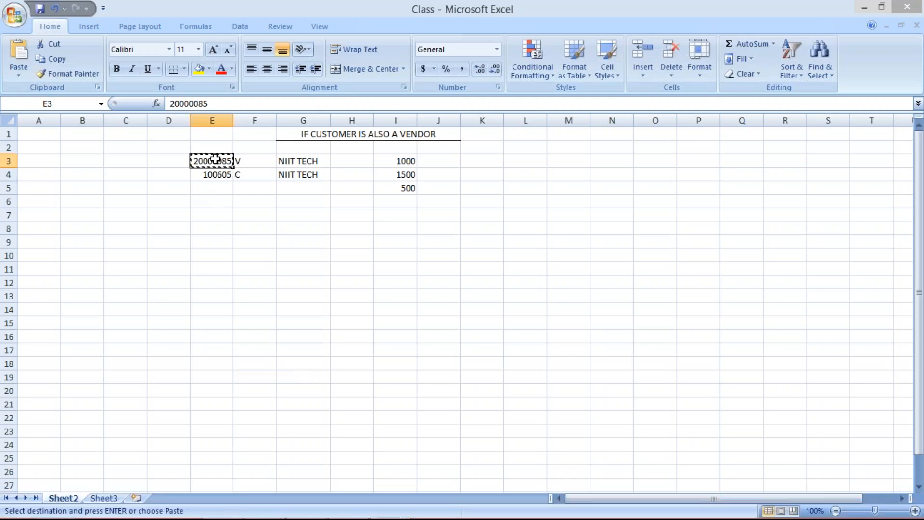
mouse_move(332, 518)
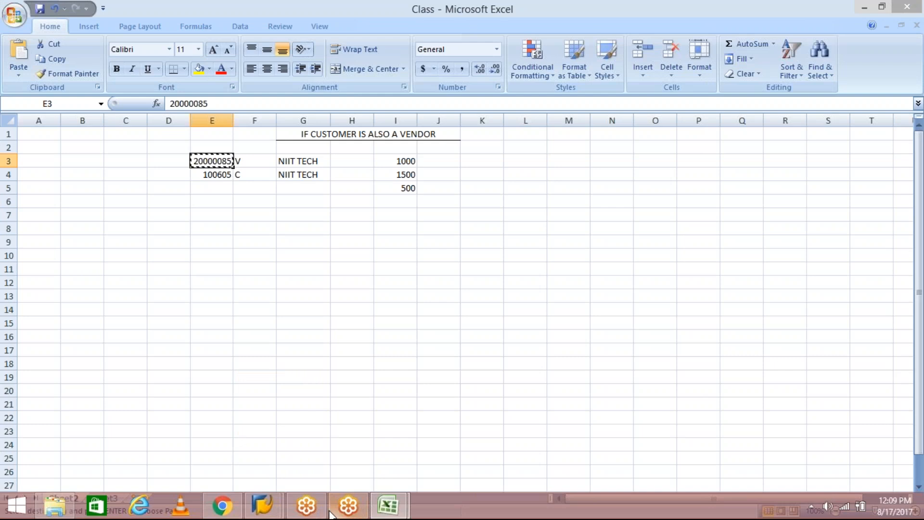
Step: Switch back to SAP, leave the customer change dialog, and start changing a vendor with XK02
mouse_move(262, 505)
click(315, 422)
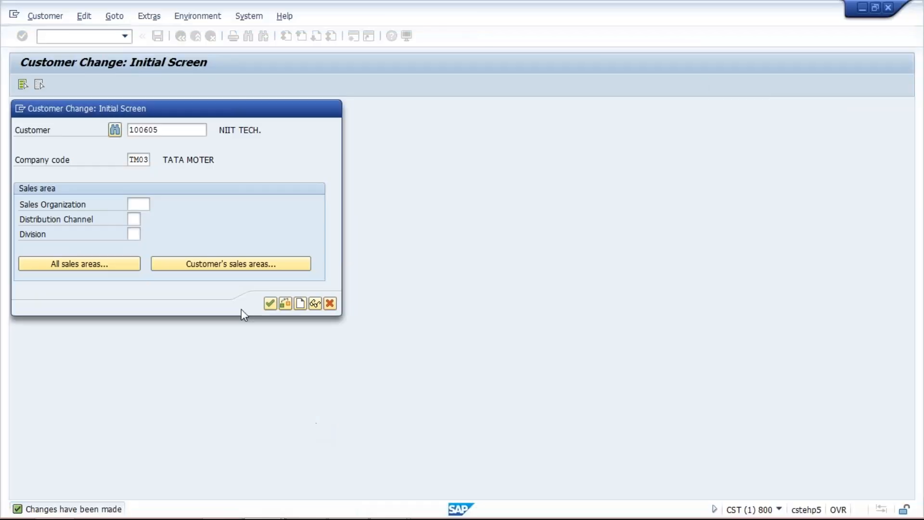
key(Escape)
click(81, 38)
text(XK02)
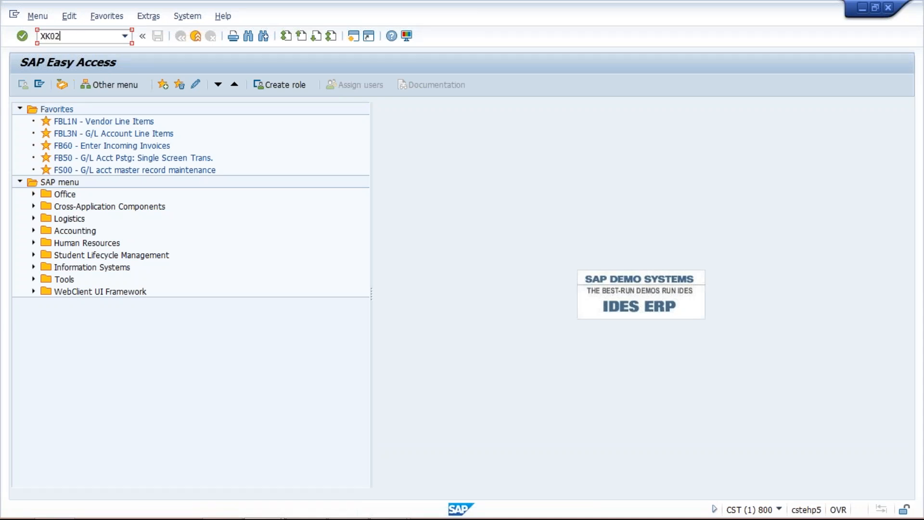
key(Return)
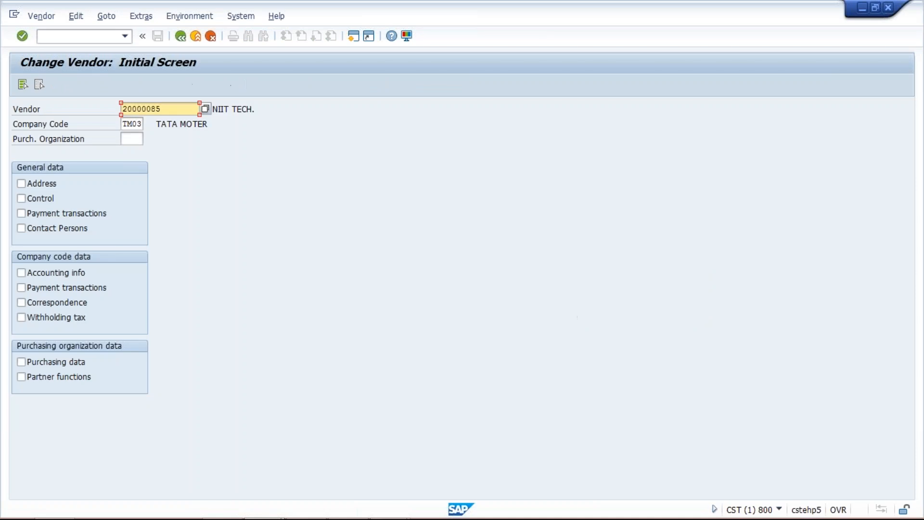
Step: Open the NIIT TECH. vendor in company code TM03 with the general Control and company code Payment transactions views selected
click(33, 183)
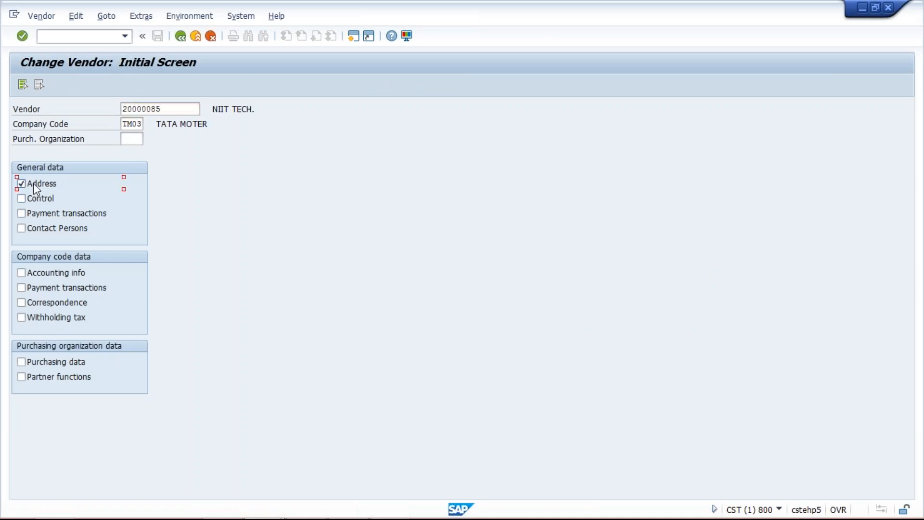
click(36, 198)
click(37, 289)
key(Return)
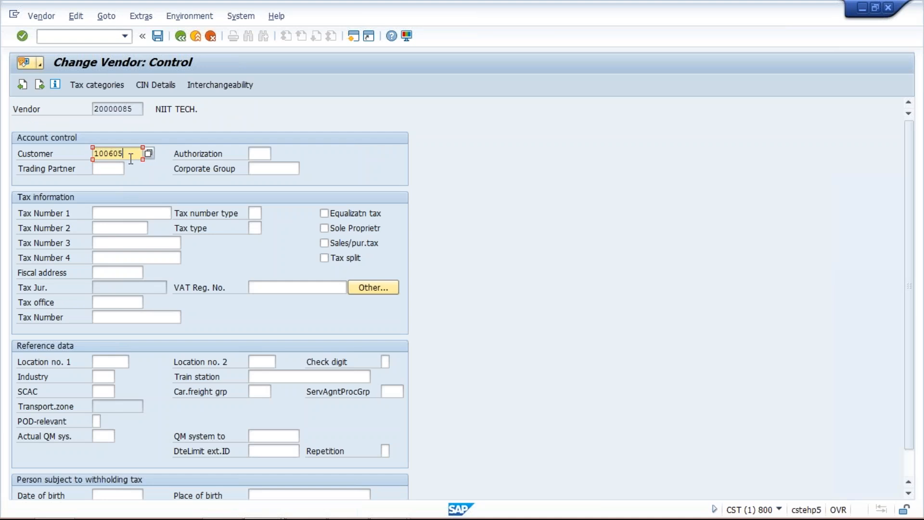
Step: Keep the linked customer in the vendor's control data, enable Clrg with cust. in its payment transactions, and save the vendor
key(Return)
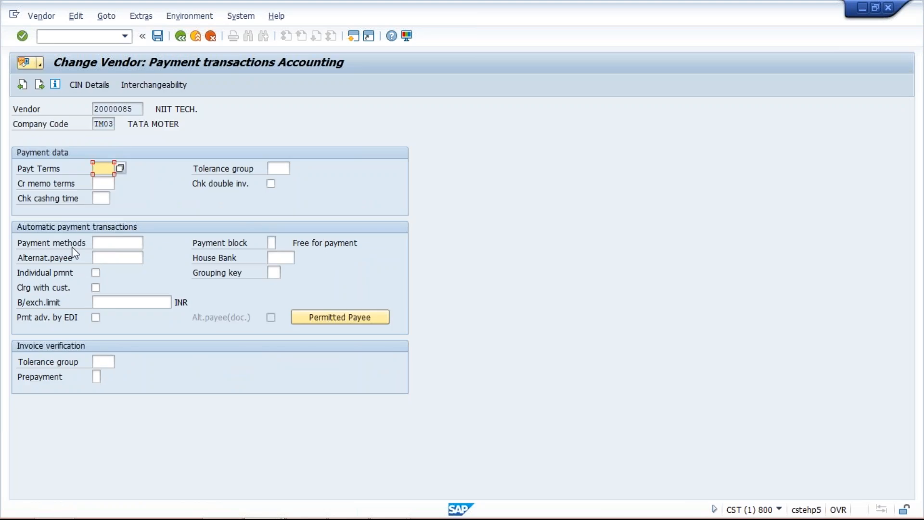
click(97, 288)
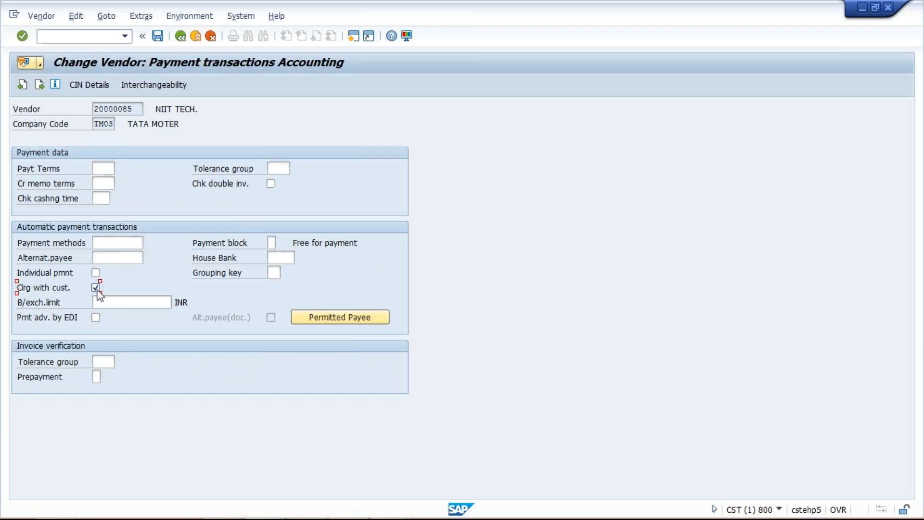
click(157, 36)
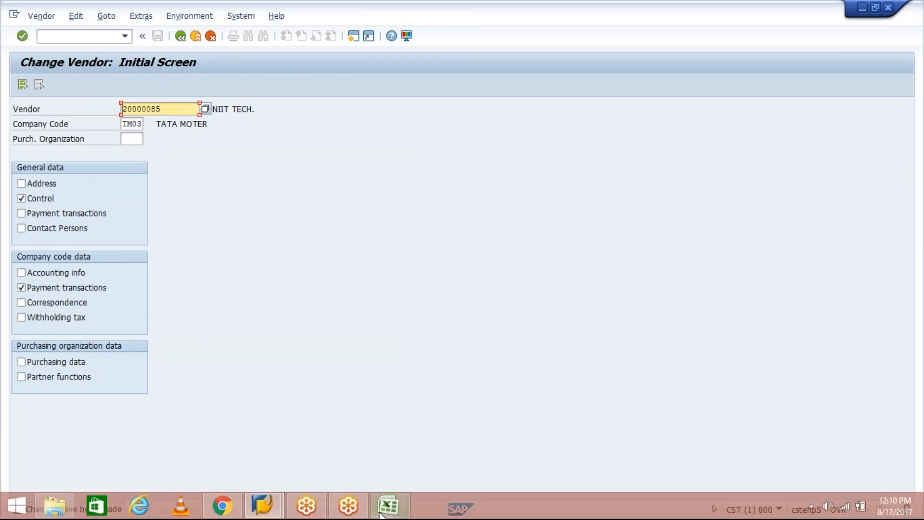
Step: Switch to the Class workbook in Excel and clear the amounts in I3:I6
click(387, 507)
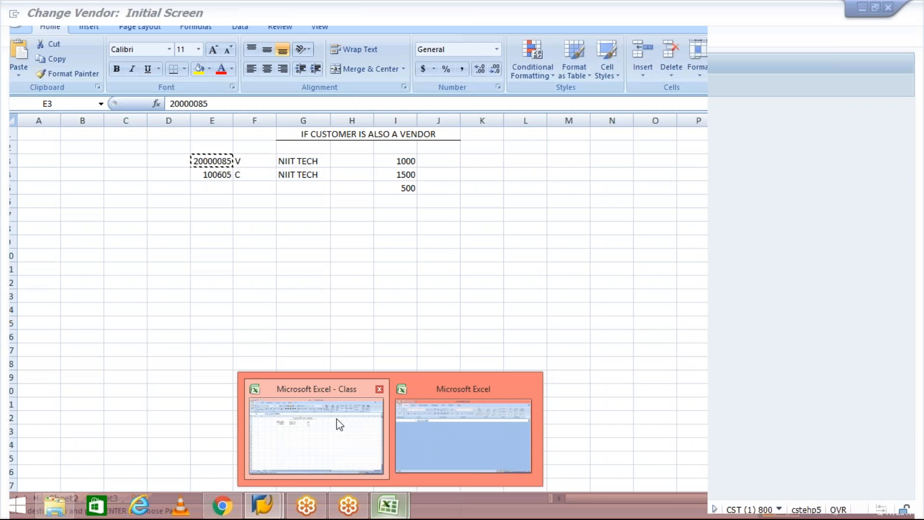
click(336, 424)
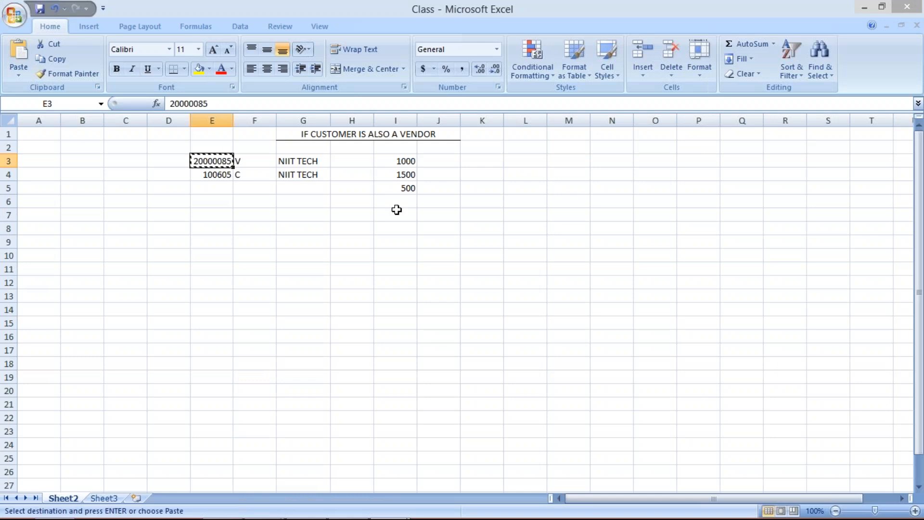
click(299, 160)
drag(375, 159, 404, 198)
key(Delete)
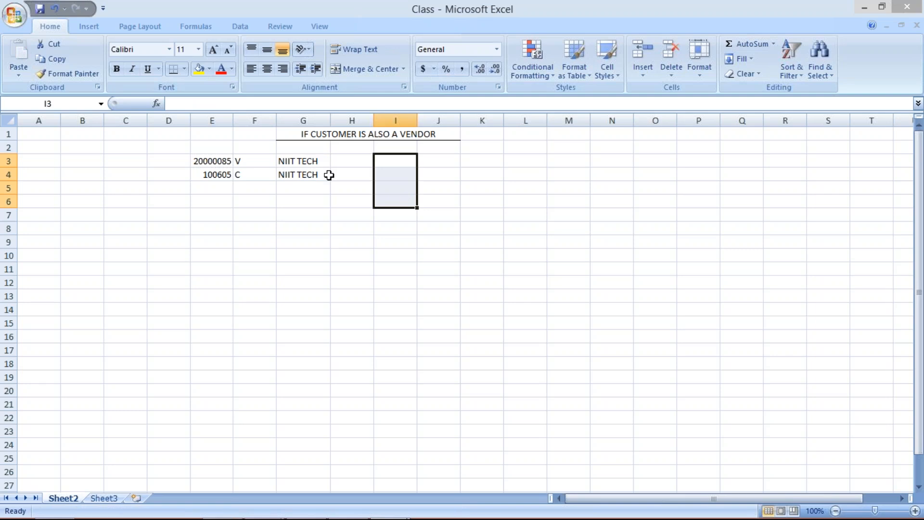
Step: Copy the customer number from E4 into H3 beside the vendor's NIIT TECH entry
click(348, 157)
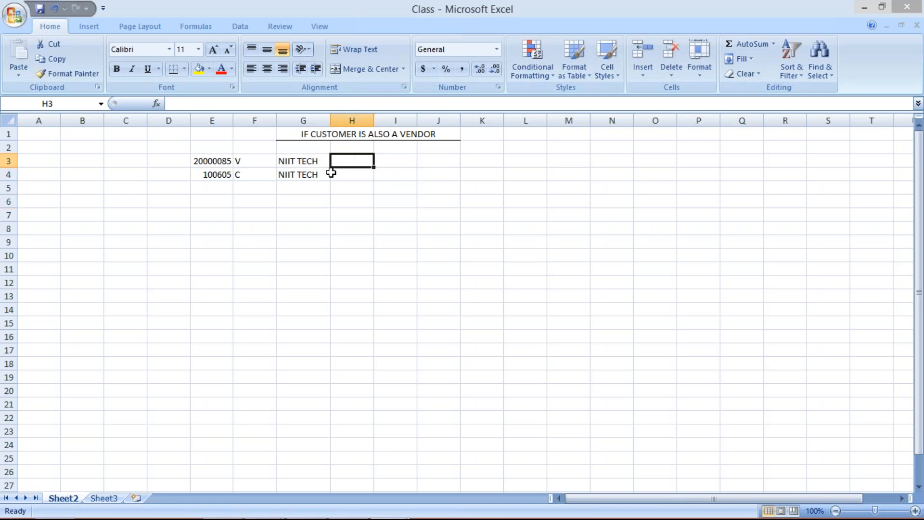
click(308, 164)
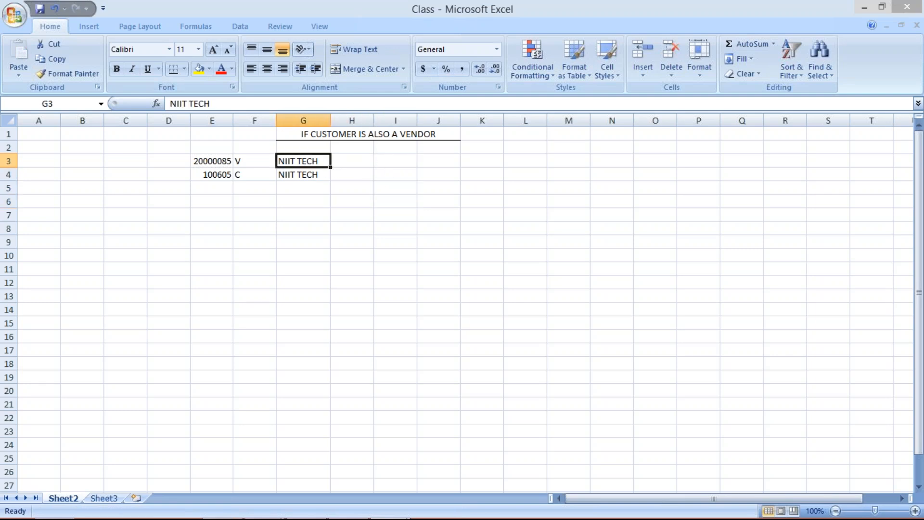
click(217, 172)
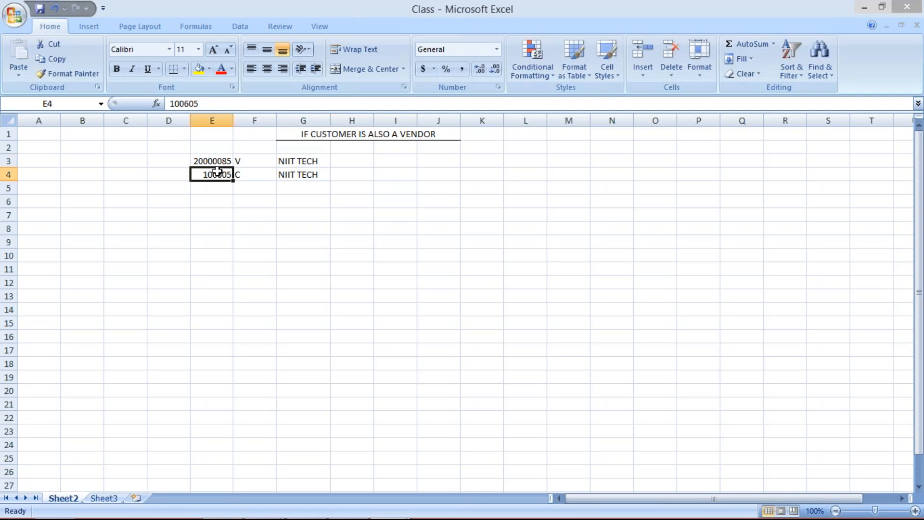
key(ctrl+c)
click(343, 160)
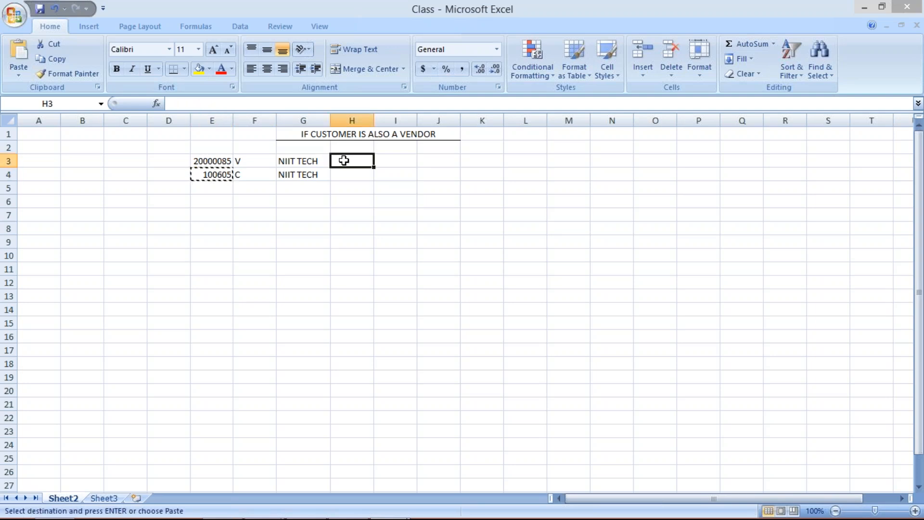
key(ctrl+v)
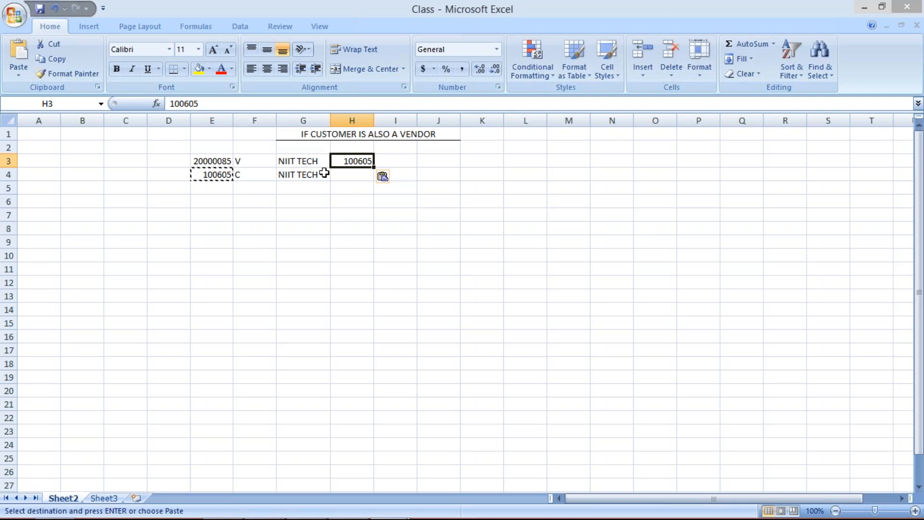
Step: Copy the vendor number from E3 into H4 beside the customer's NIIT TECH entry
click(221, 160)
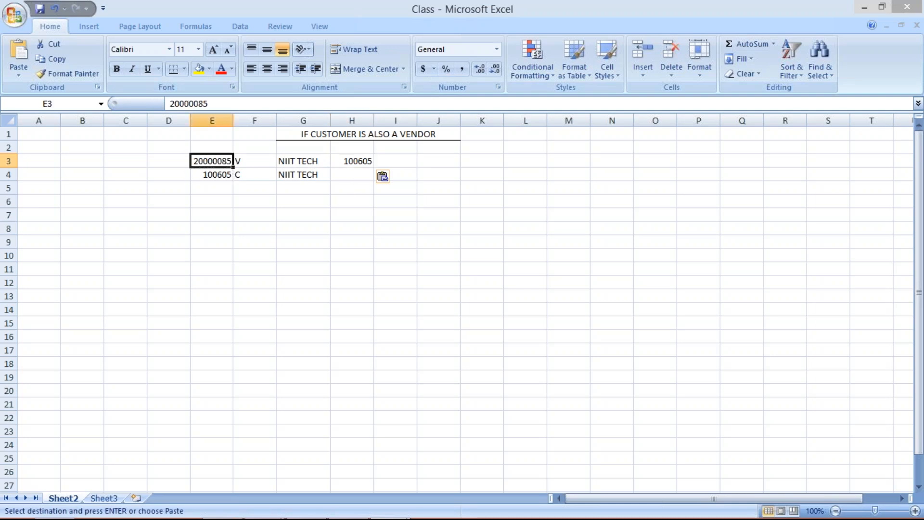
text(C`)
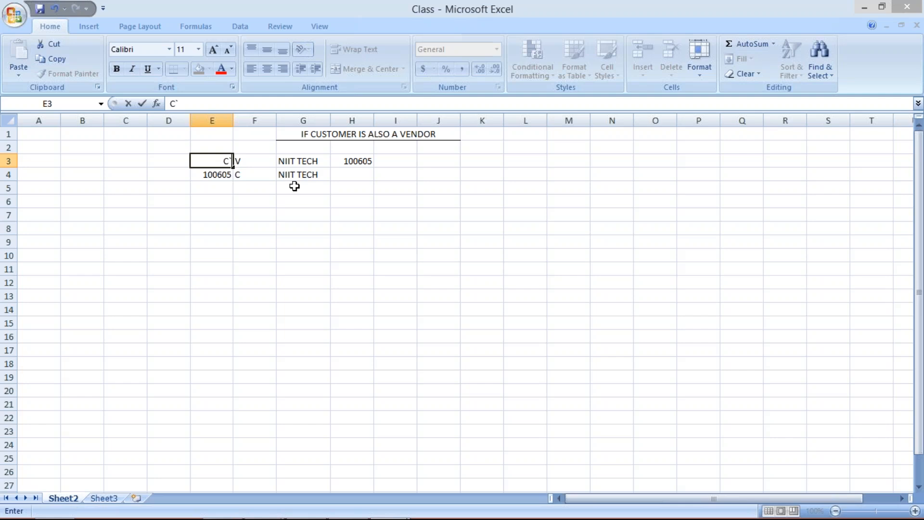
key(Escape)
key(ctrl+c)
click(354, 174)
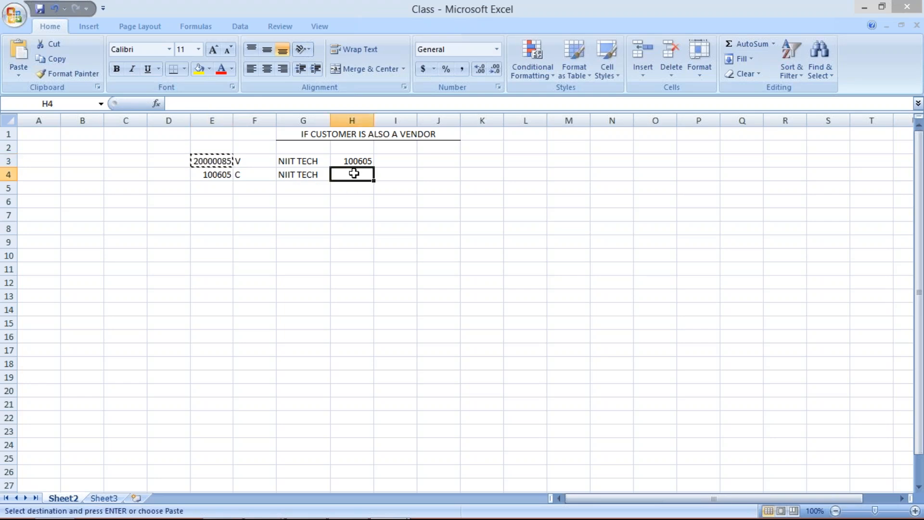
key(ctrl+v)
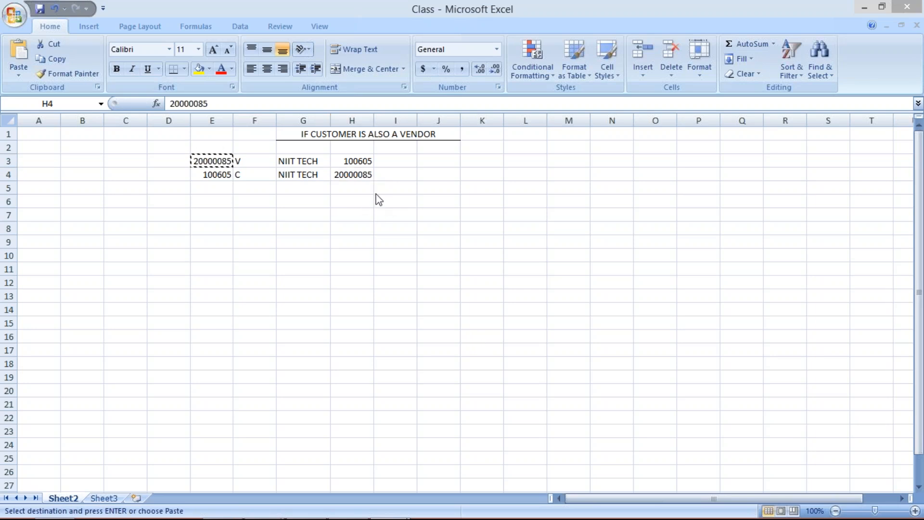
click(358, 175)
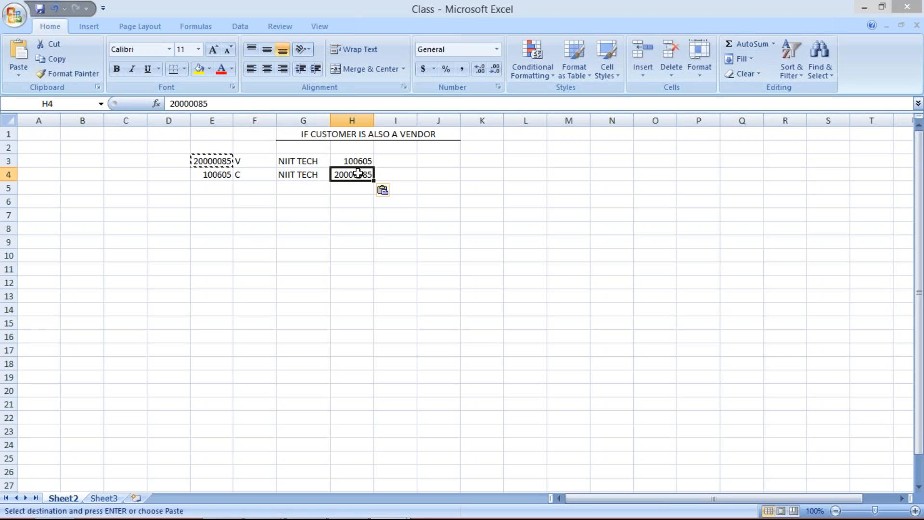
key(Up)
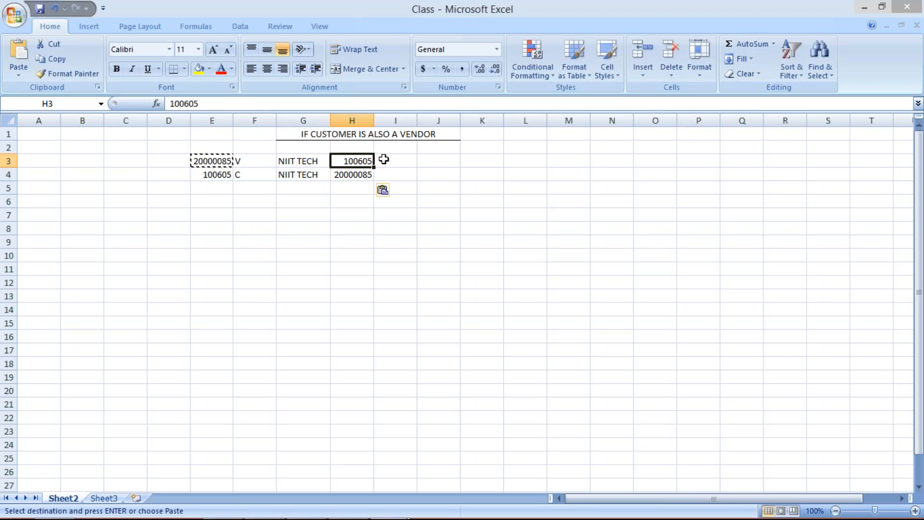
click(404, 161)
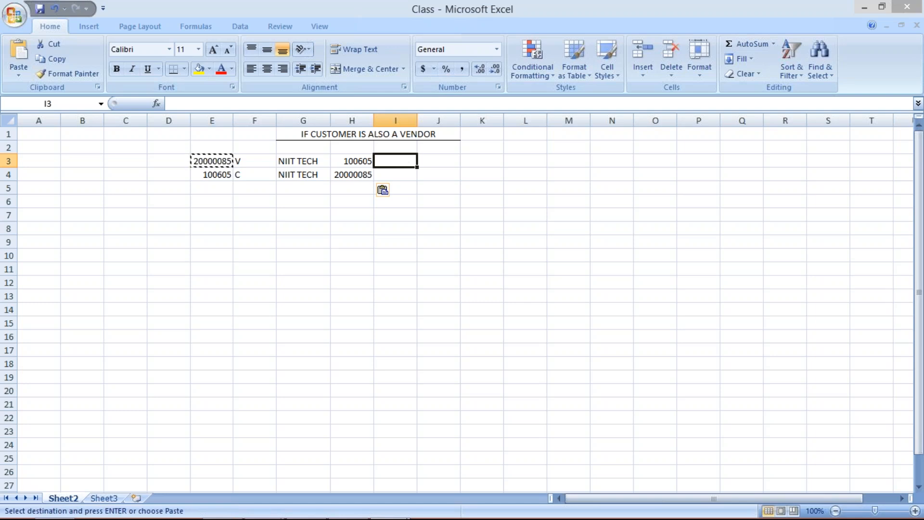
key(Down)
click(399, 160)
click(398, 172)
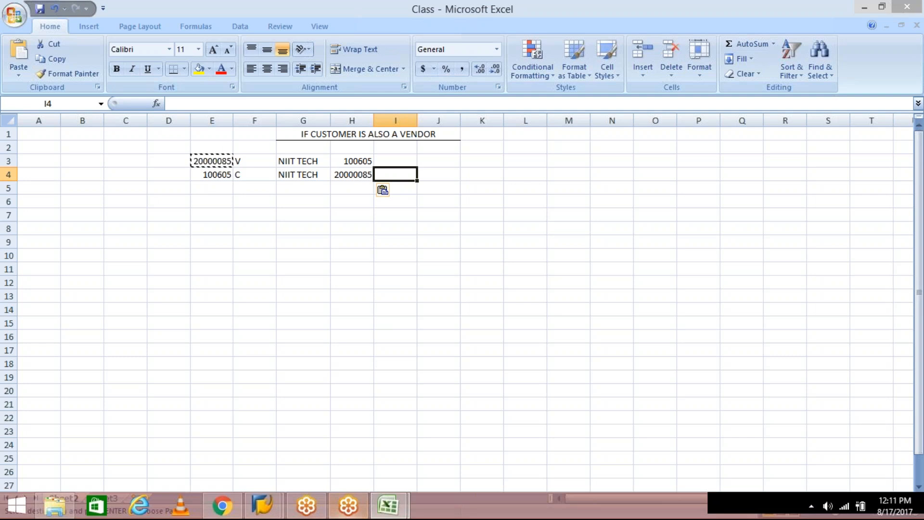
click(397, 158)
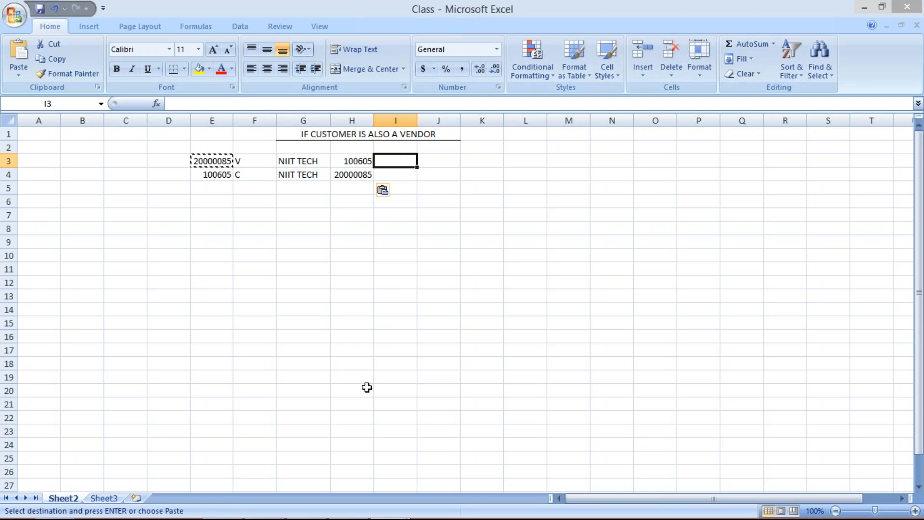
Step: Switch to SAP and examine the NIIT TECH. vendor's linked customer in the control data and its clearing option in the payment transactions
click(263, 512)
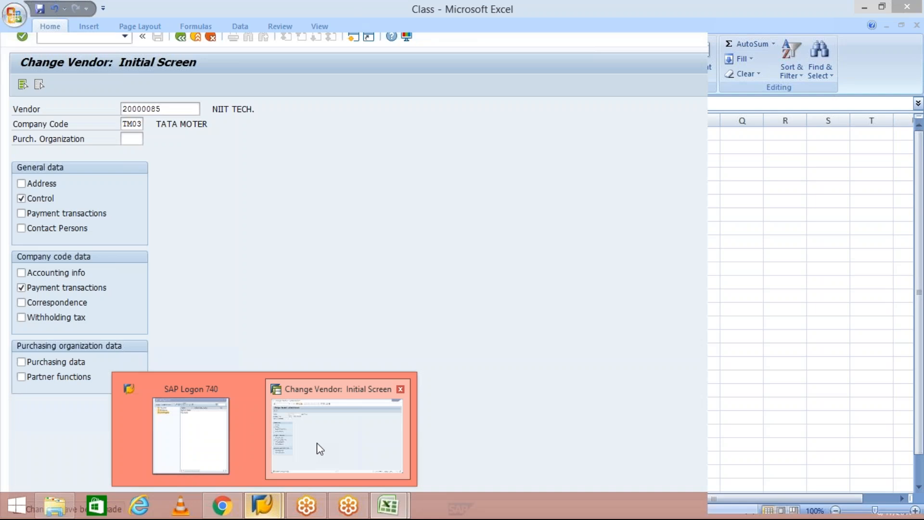
click(320, 448)
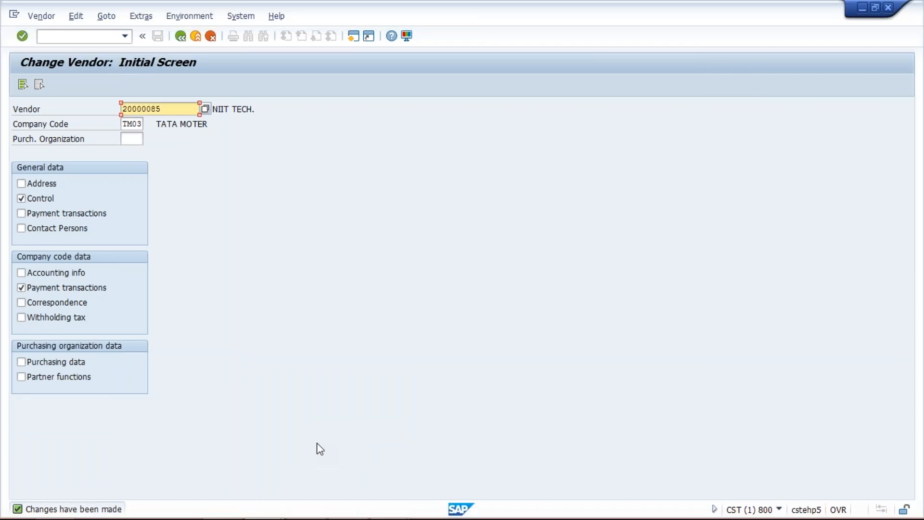
key(Return)
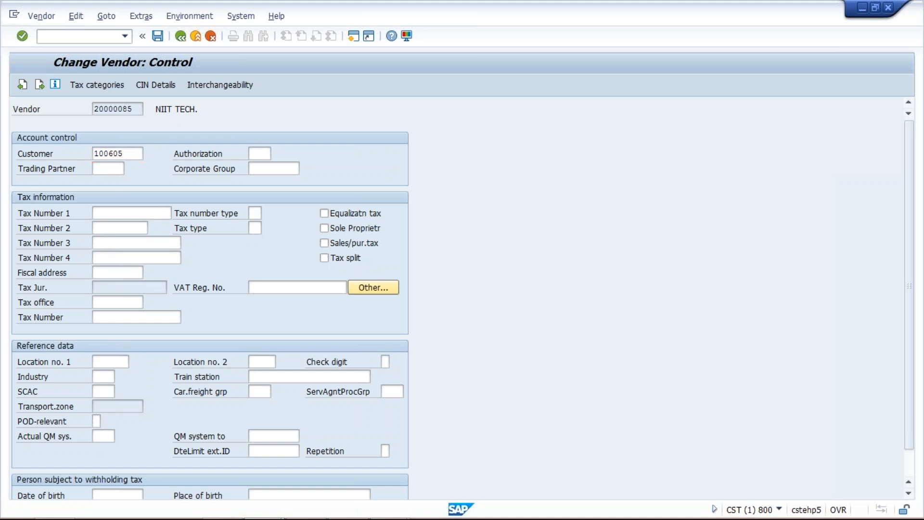
key(Return)
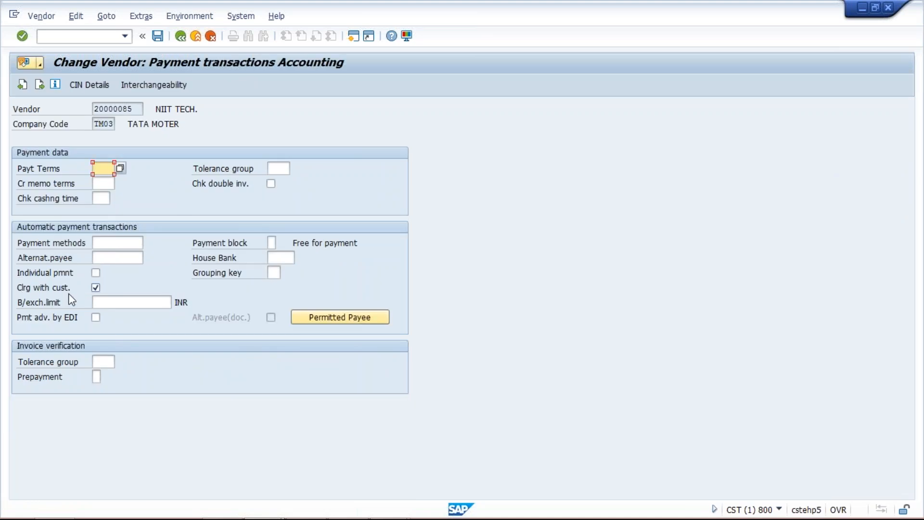
Step: Switch to the Class workbook in Excel and enter 1000 in I3 for the vendor and 1500 in I4 for the customer
mouse_move(292, 501)
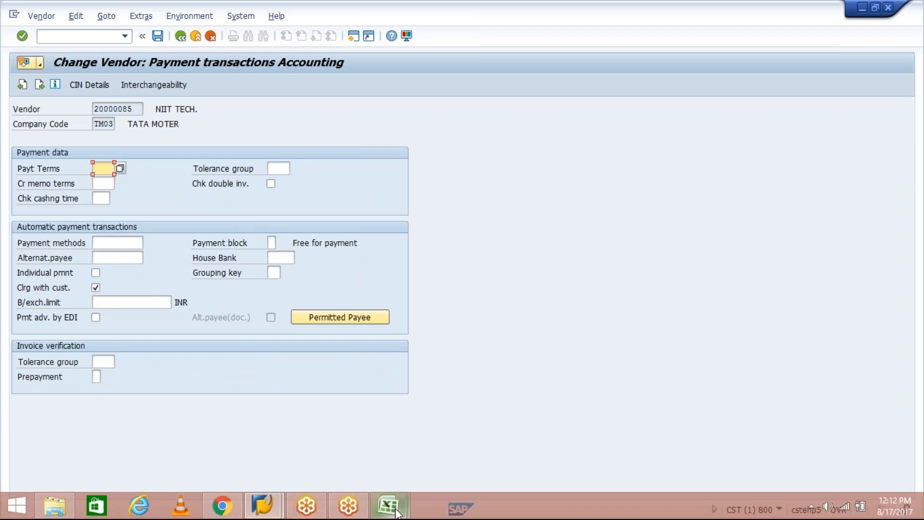
mouse_move(397, 512)
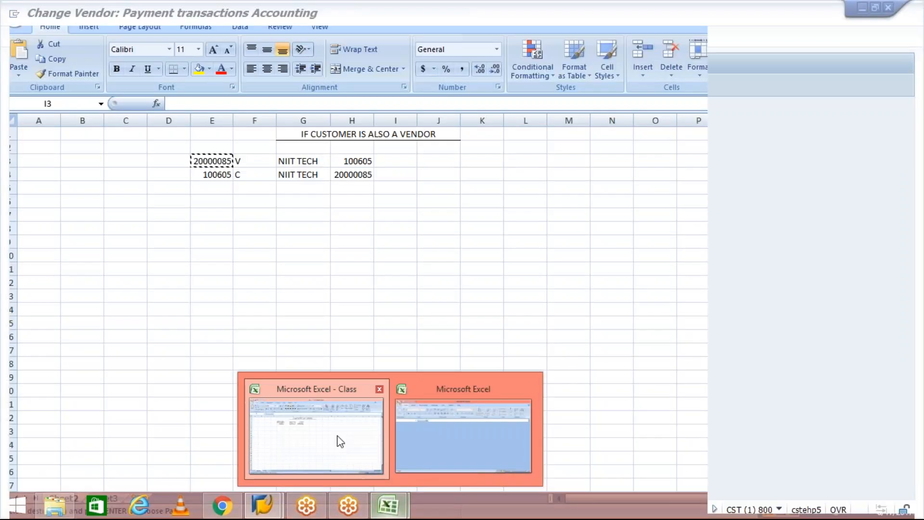
click(336, 437)
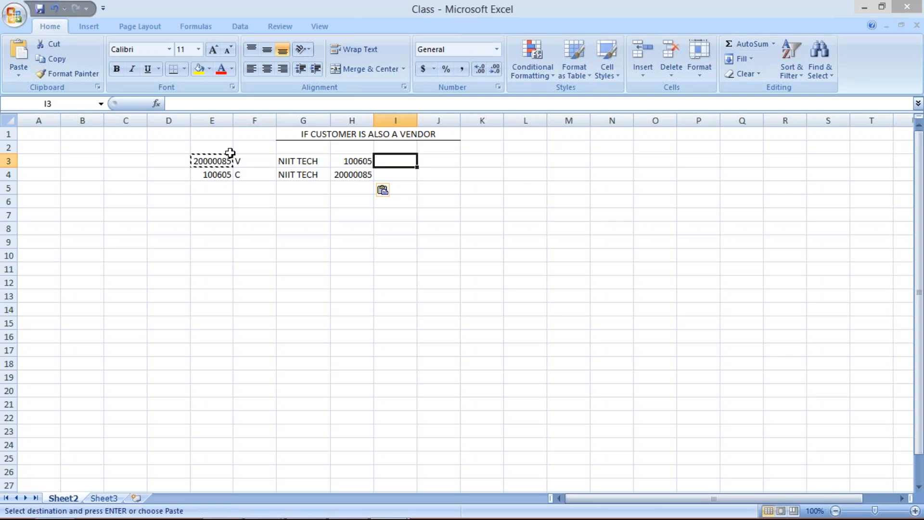
click(355, 159)
click(394, 158)
text(1000)
key(Return)
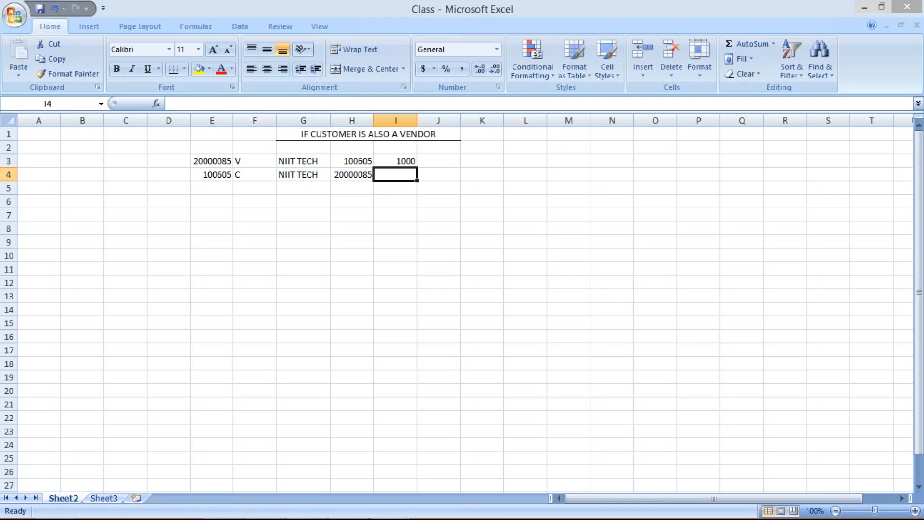
text(1500)
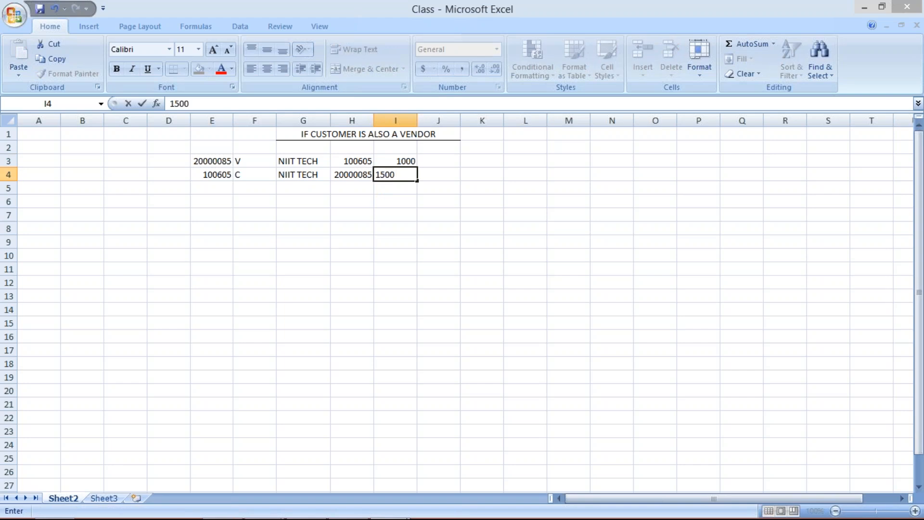
key(Return)
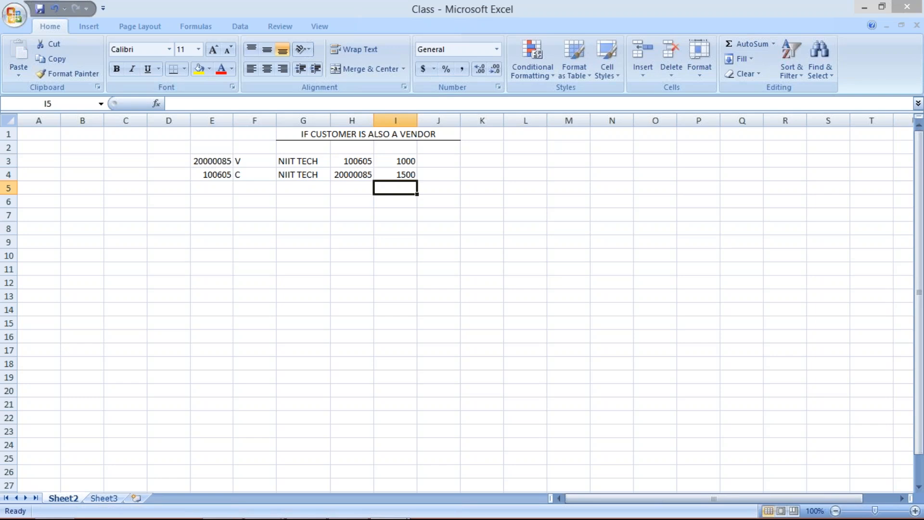
click(410, 160)
click(402, 179)
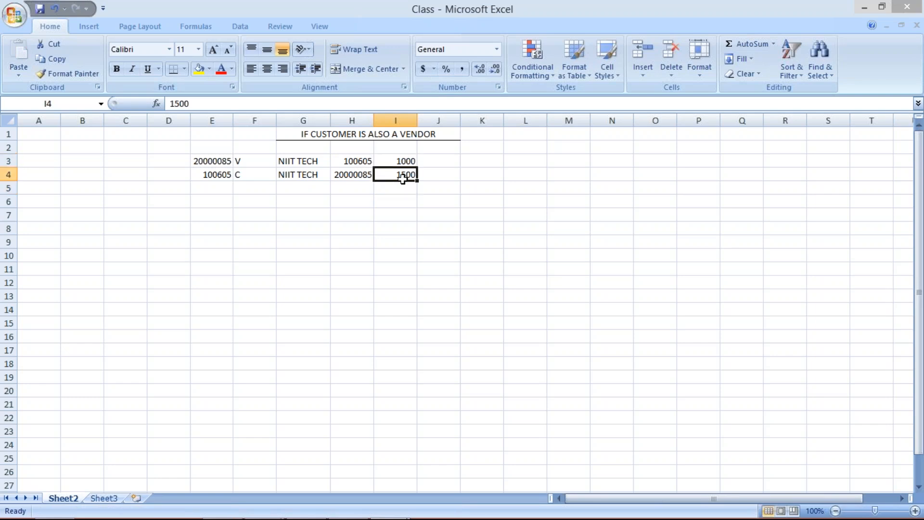
Step: Switch to SAP, start vendor invoice entry with FB60 in a new session, and set the company code to TM03
mouse_move(264, 514)
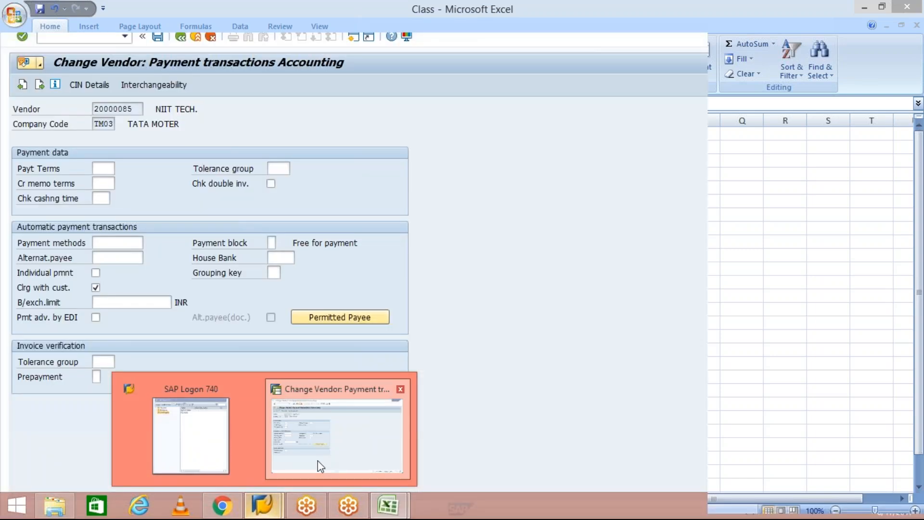
click(321, 466)
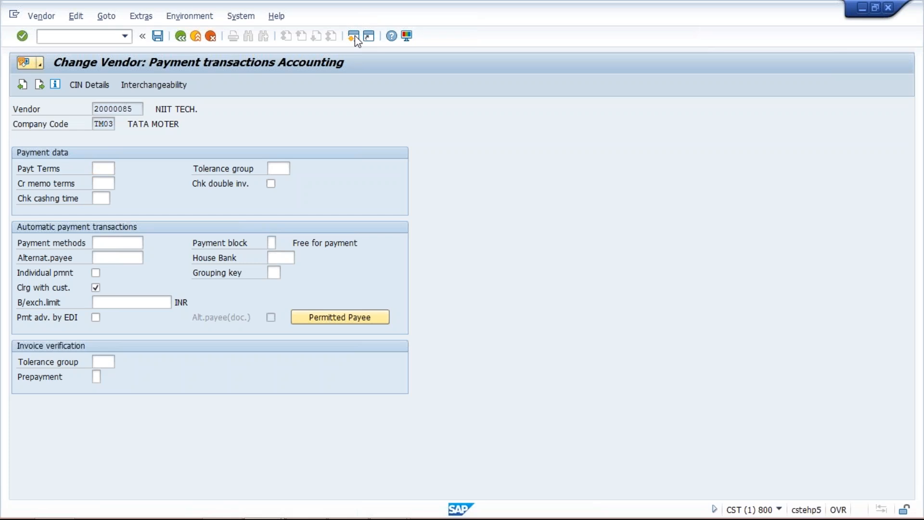
click(355, 39)
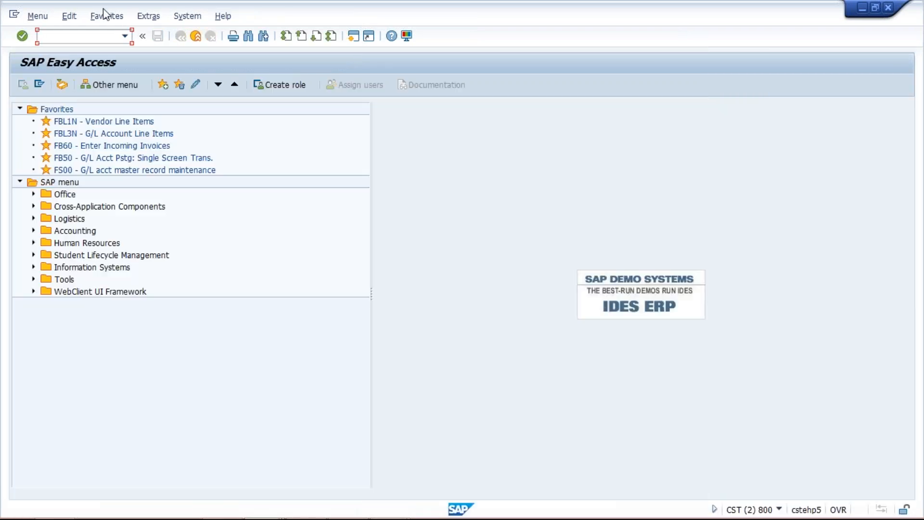
text(FB60)
key(Return)
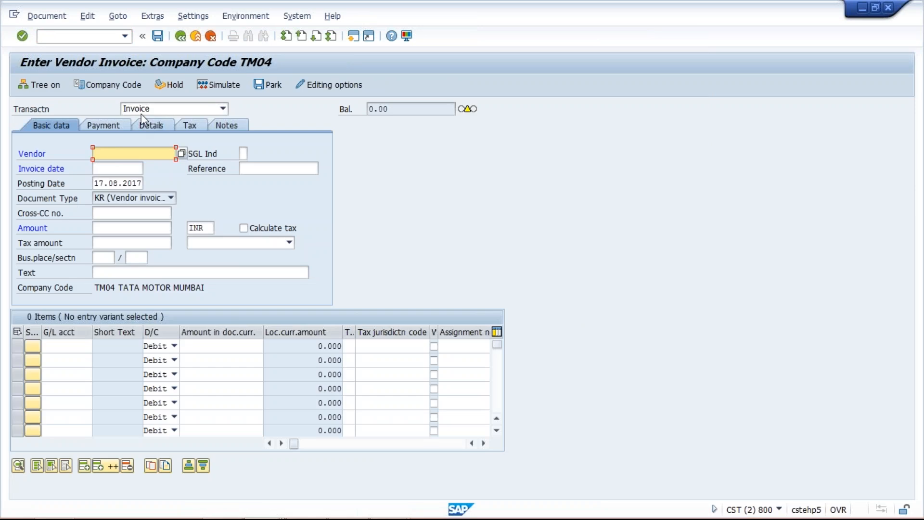
click(121, 85)
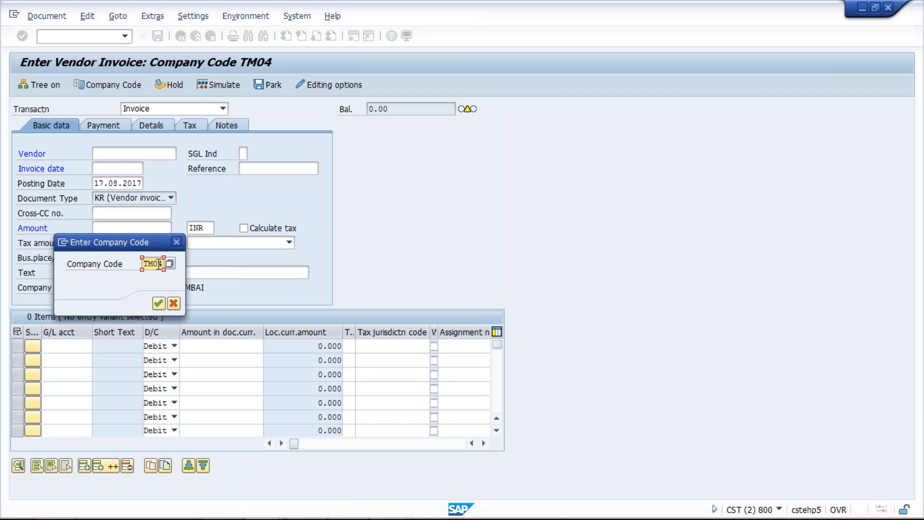
text(3)
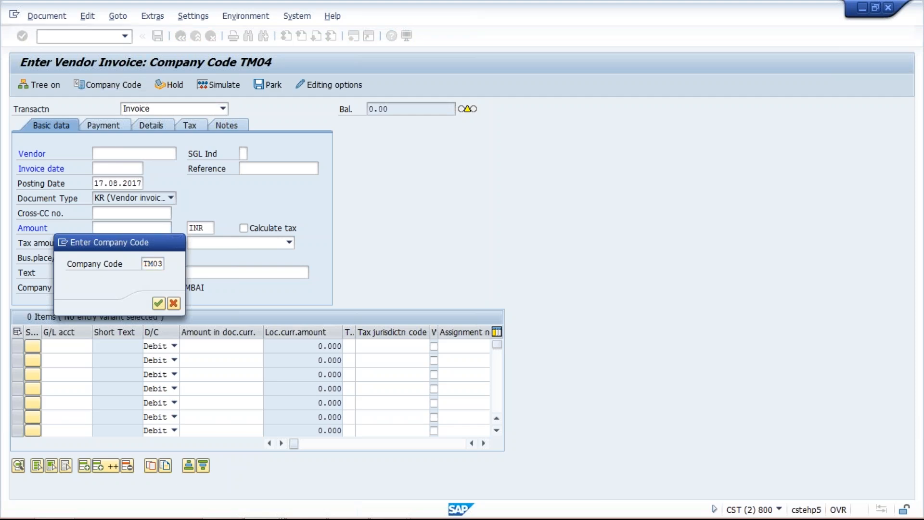
key(Return)
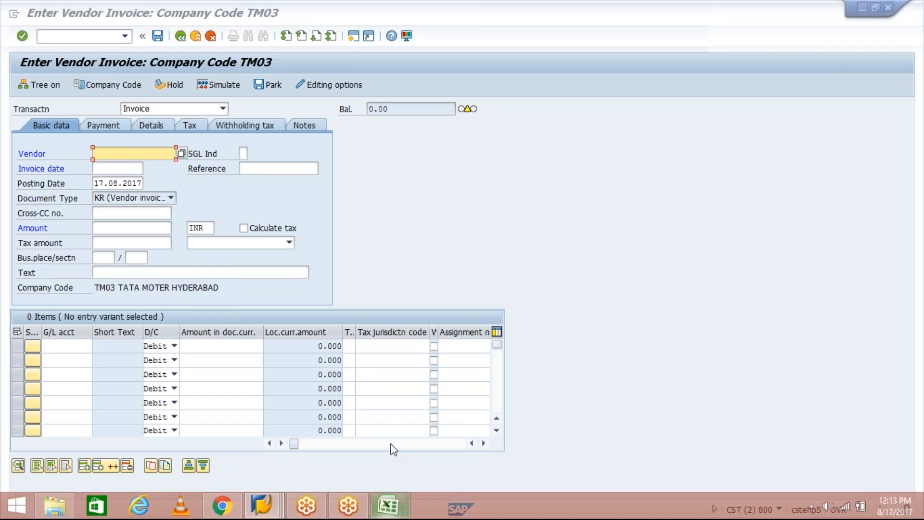
Step: Copy the vendor number from E3 of the Excel Class workbook into the SAP invoice's Vendor field
mouse_move(388, 505)
click(312, 433)
click(211, 161)
key(ctrl+c)
key(alt+Tab)
click(149, 153)
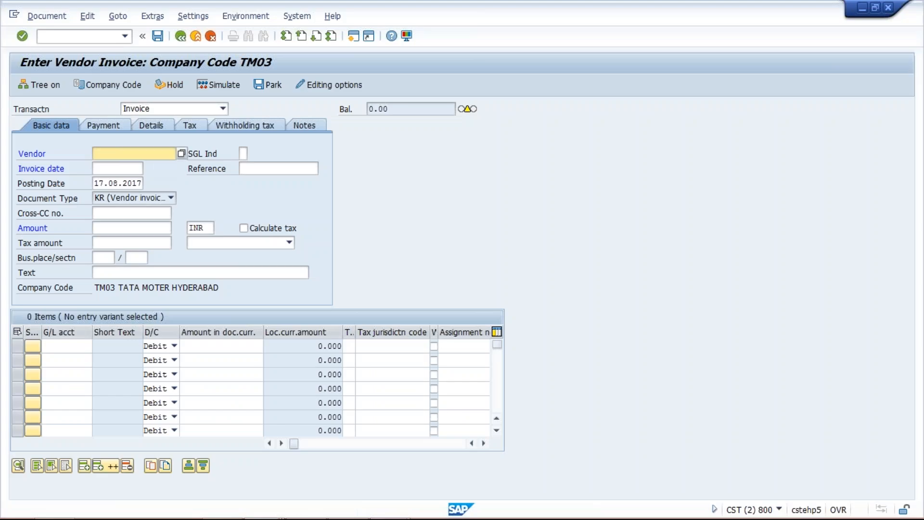
key(ctrl+v)
Step: Set the vendor invoice's date to 13.08.2017 and its amount to 1000 INR
click(100, 168)
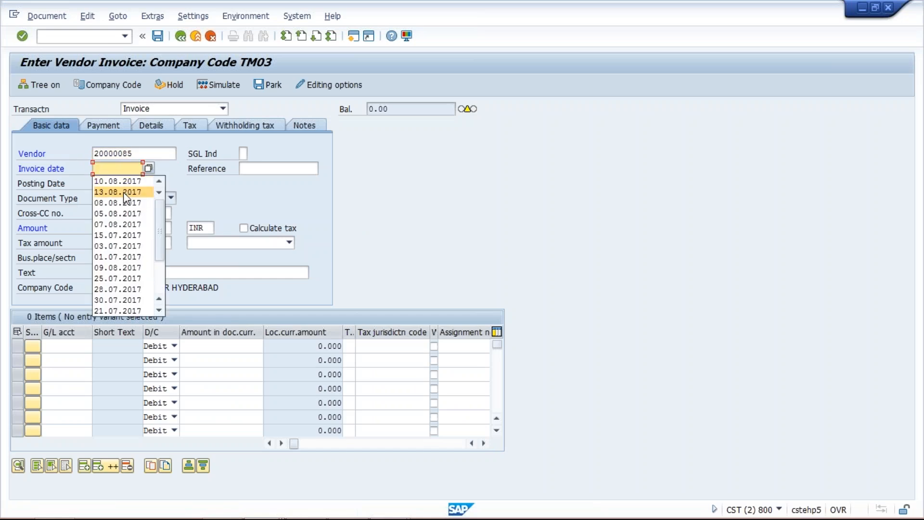
click(124, 192)
click(99, 228)
text(1000)
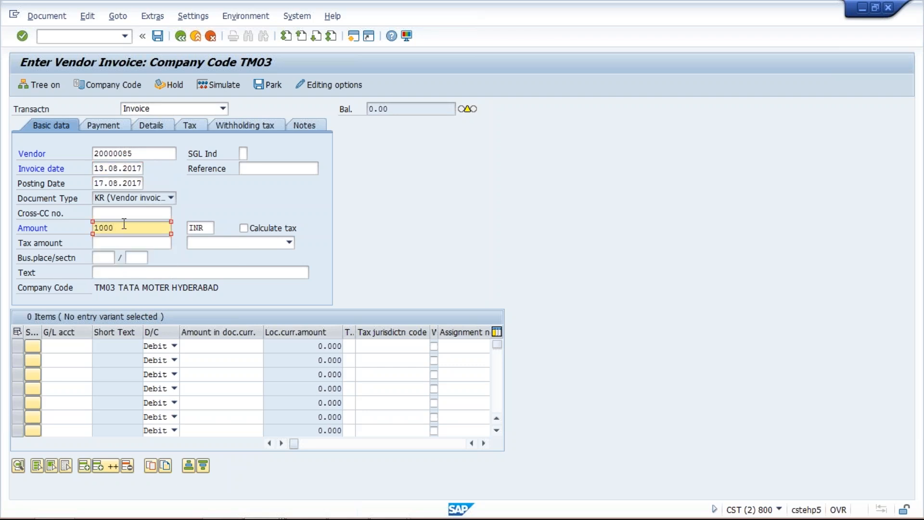
Step: Add a debit line of 1000 to G/L account 4000 and post the vendor invoice
click(50, 346)
text(4000)
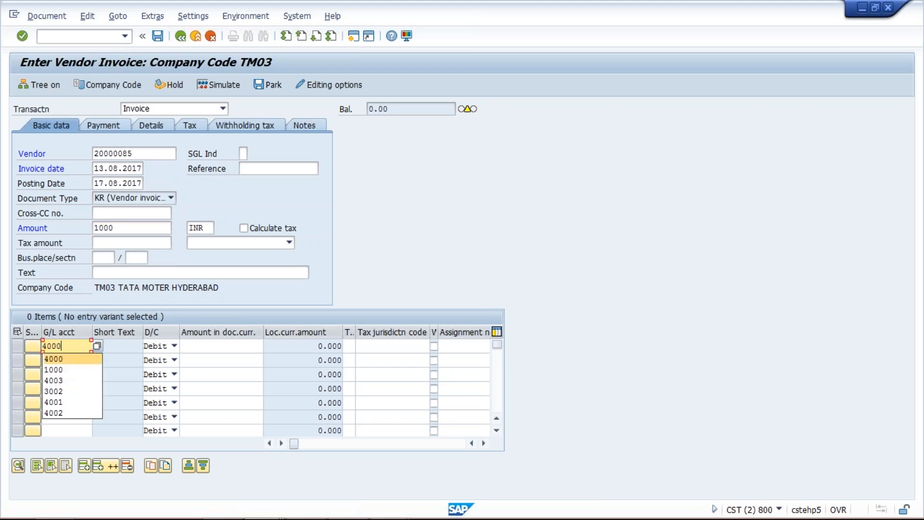
click(225, 345)
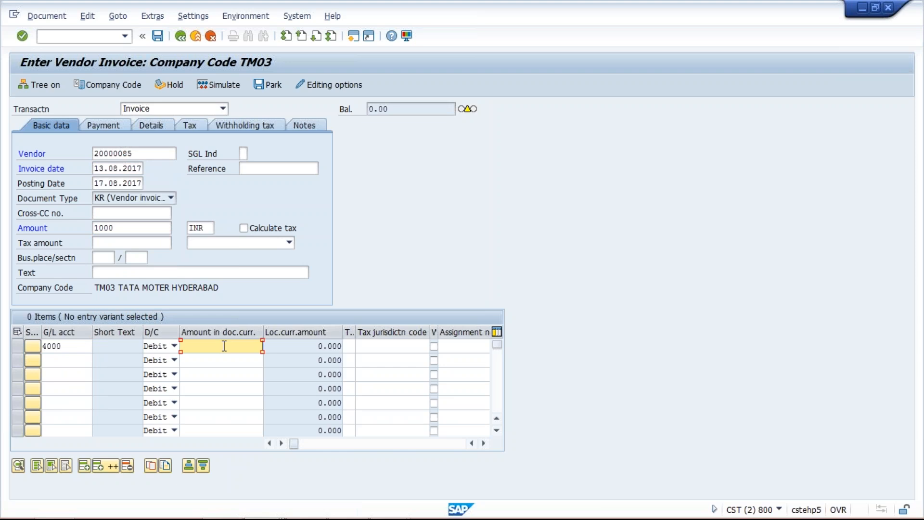
text(1000)
key(Return)
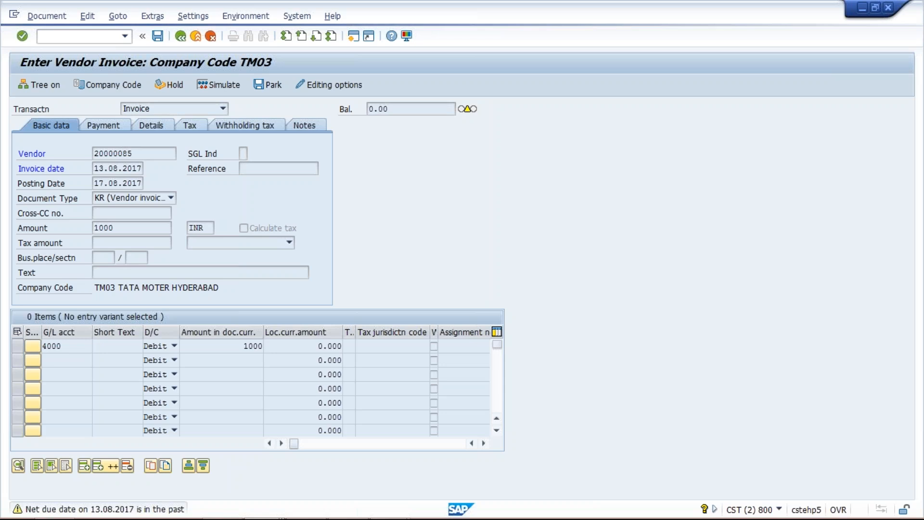
key(Return)
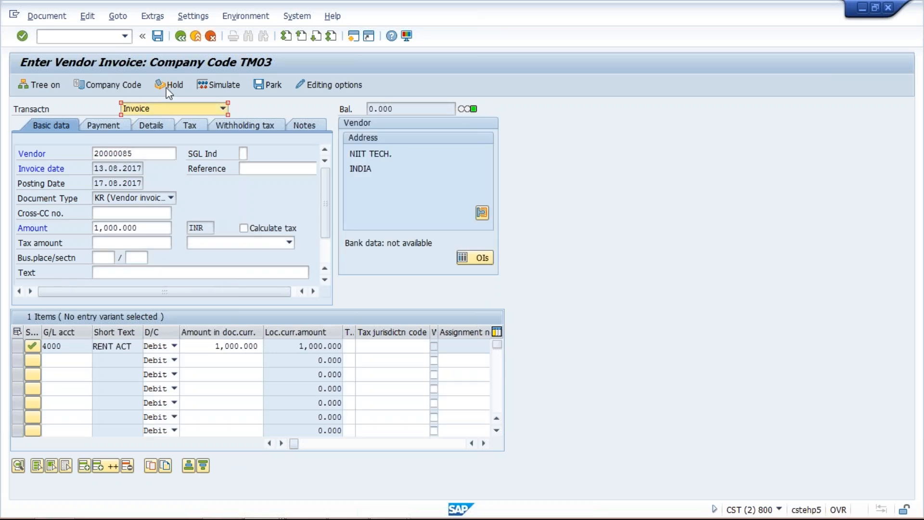
click(158, 37)
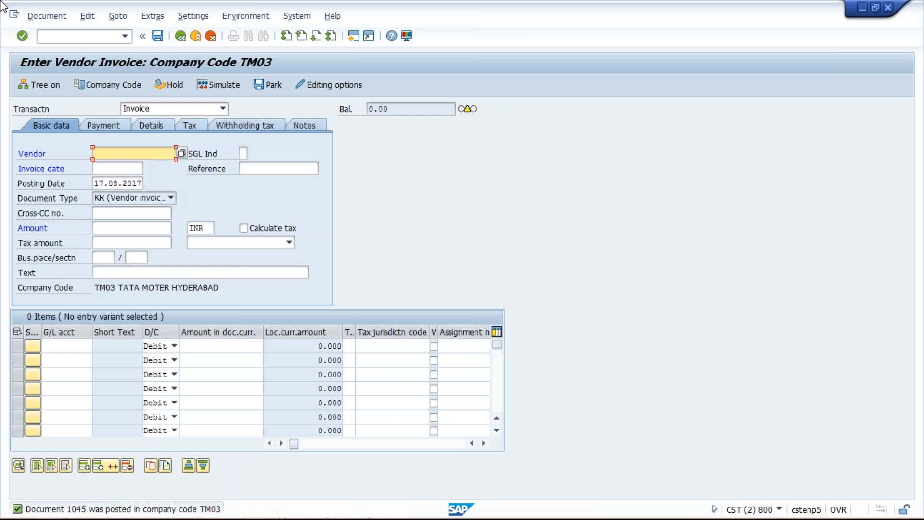
Step: Replace the vendor invoice transaction with customer invoice entry, FB70
click(60, 34)
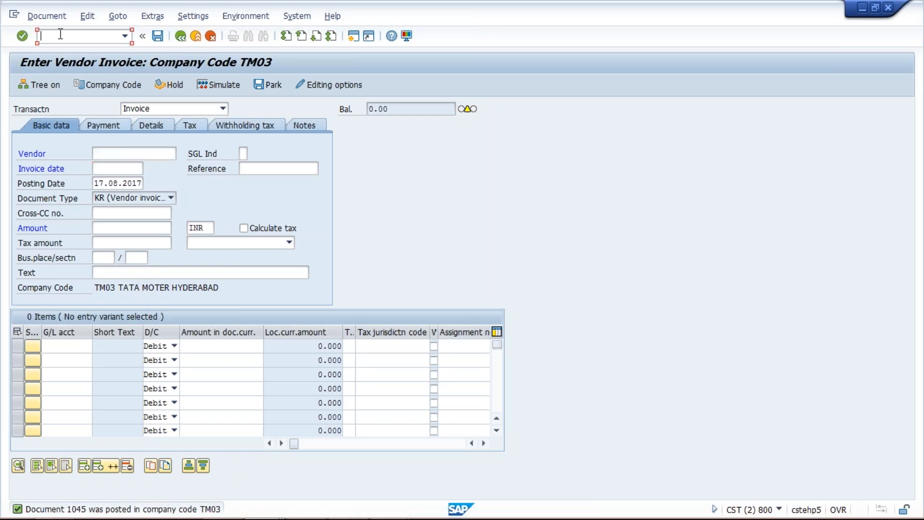
text(/NFB70)
key(Return)
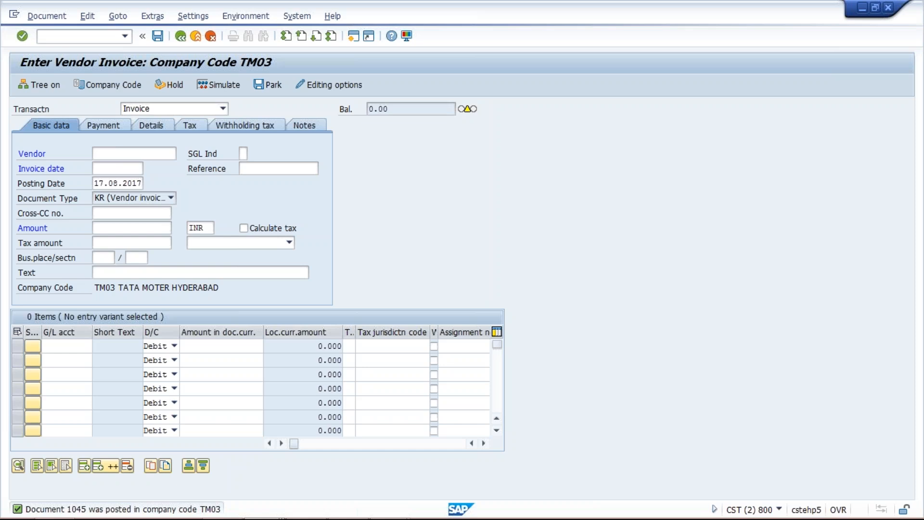
key(alt+Tab)
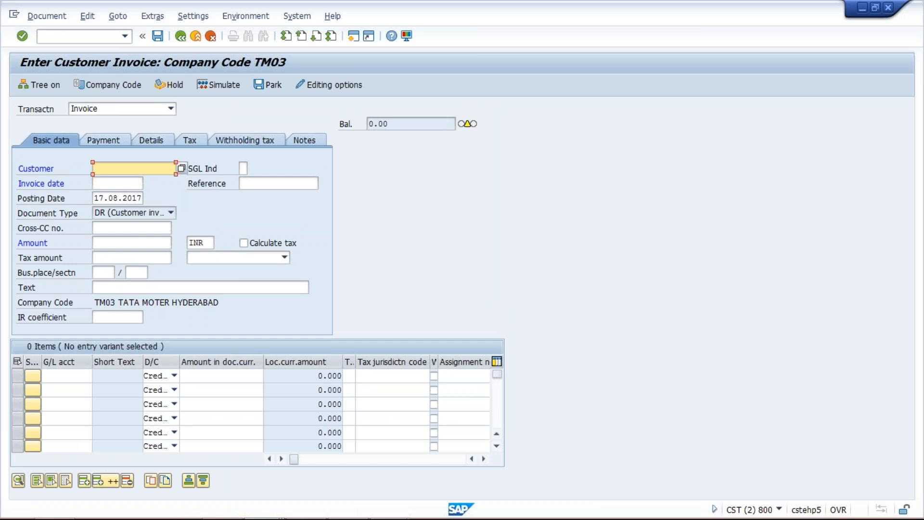
Step: Copy the customer number from E4 of the Excel Class workbook into the SAP invoice's Customer field
click(392, 503)
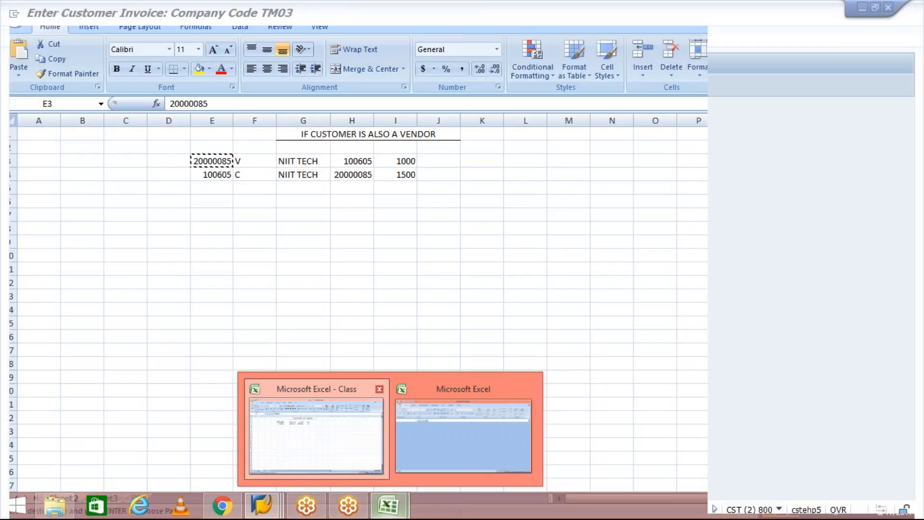
click(307, 428)
click(199, 176)
key(ctrl+c)
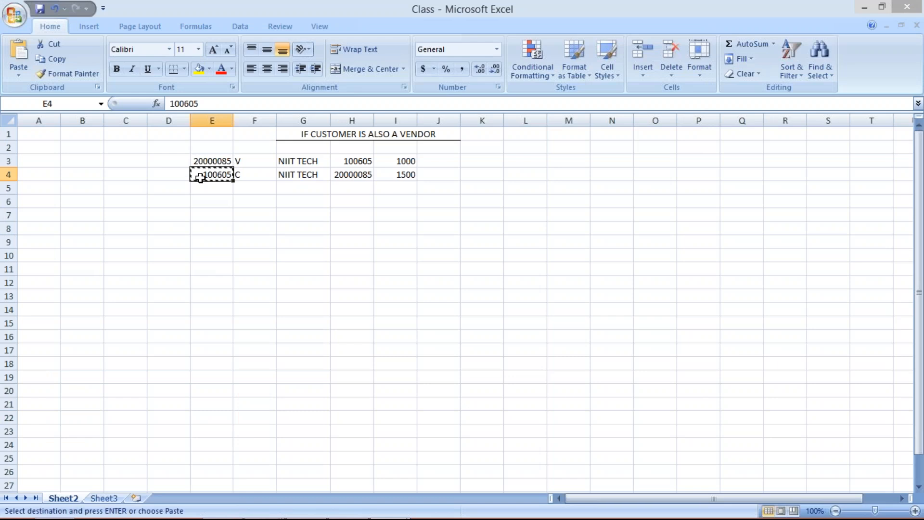
key(alt+Tab)
click(136, 167)
key(ctrl+v)
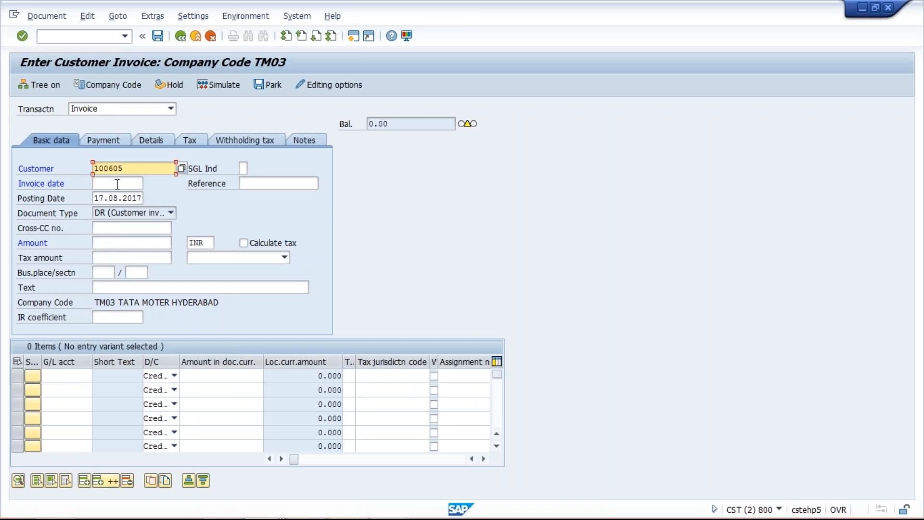
Step: Set the customer invoice's date to 13.08.2017 and its amount to 1500 INR
click(117, 183)
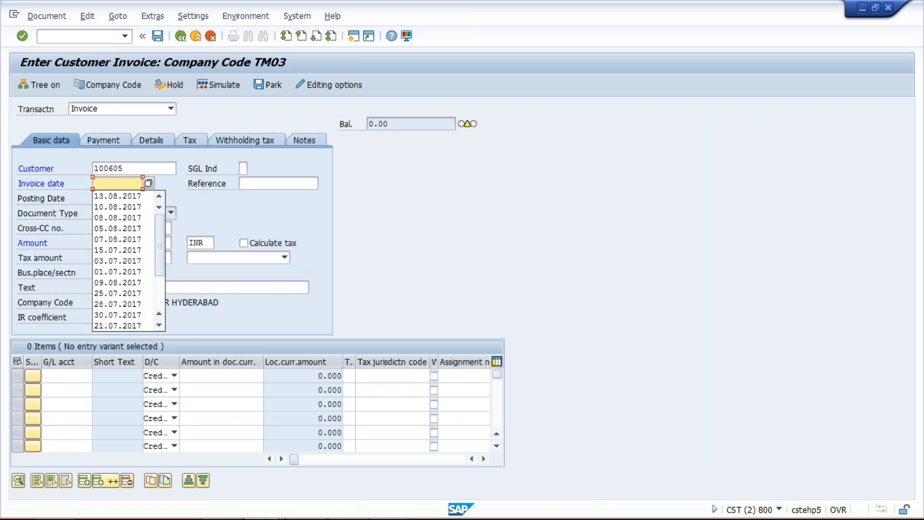
click(112, 196)
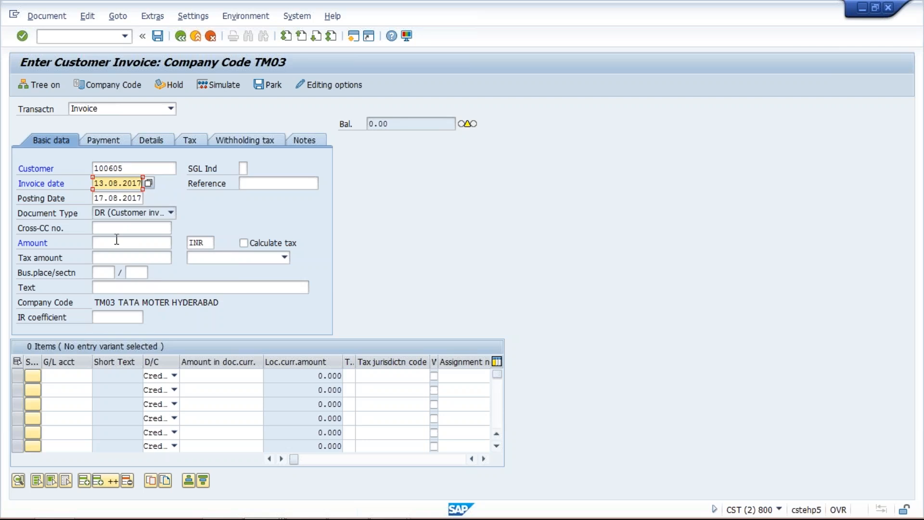
click(110, 241)
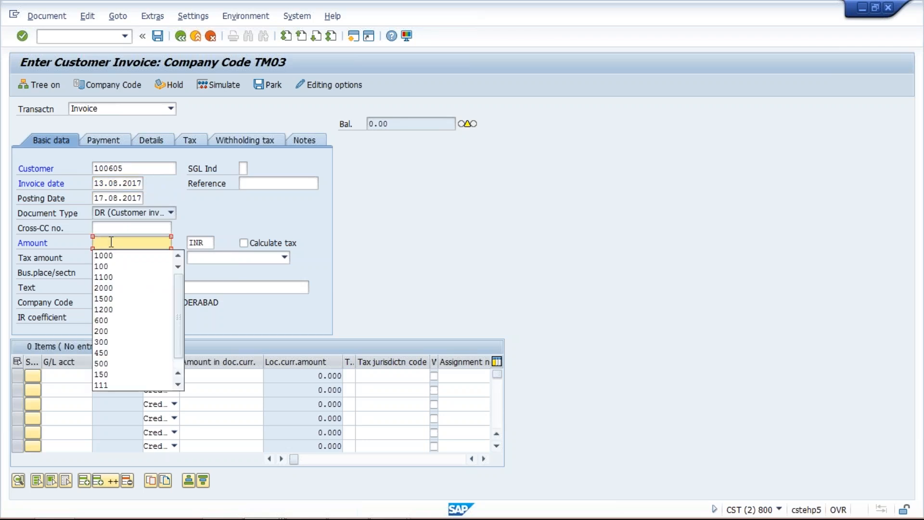
text(1500)
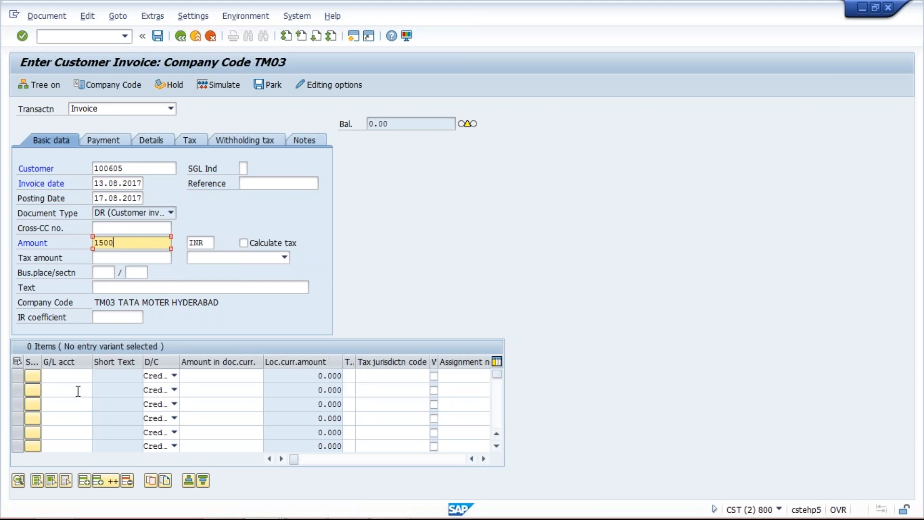
Step: Add a credit line of 1500 to G/L account 3002 and post the customer invoice
click(74, 376)
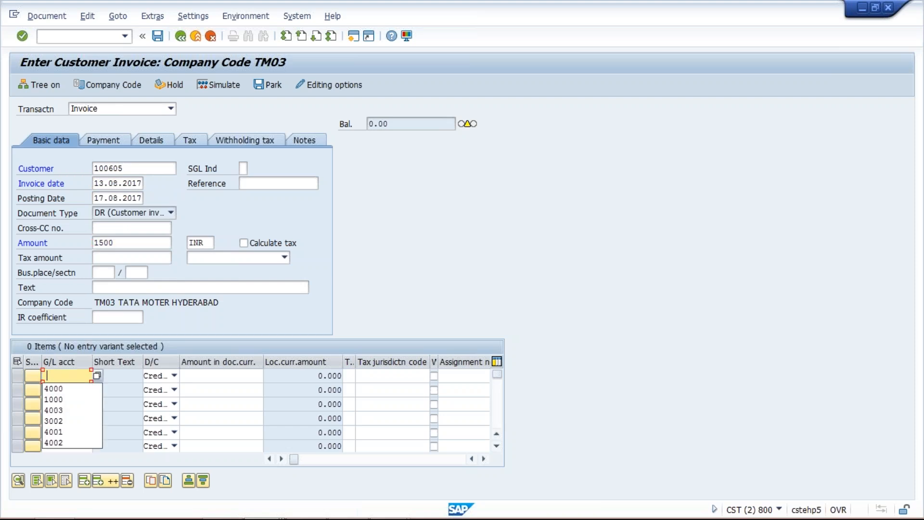
click(83, 423)
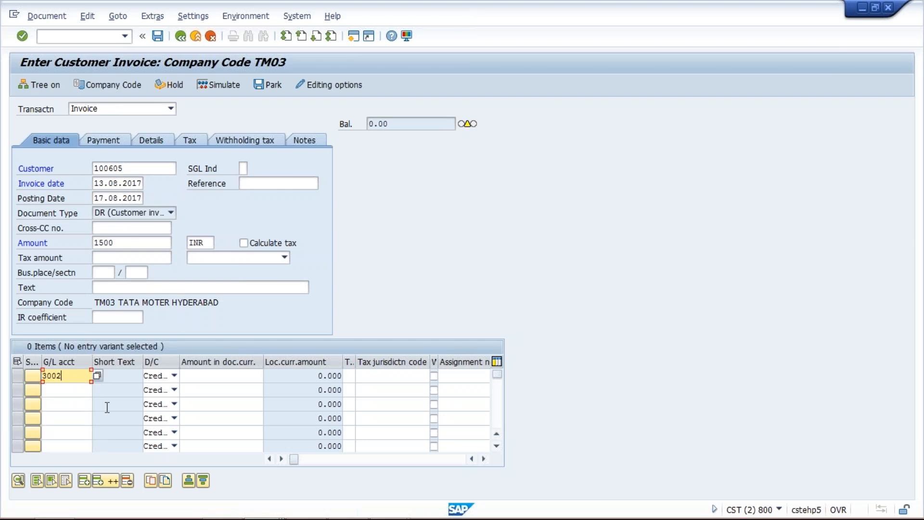
click(221, 376)
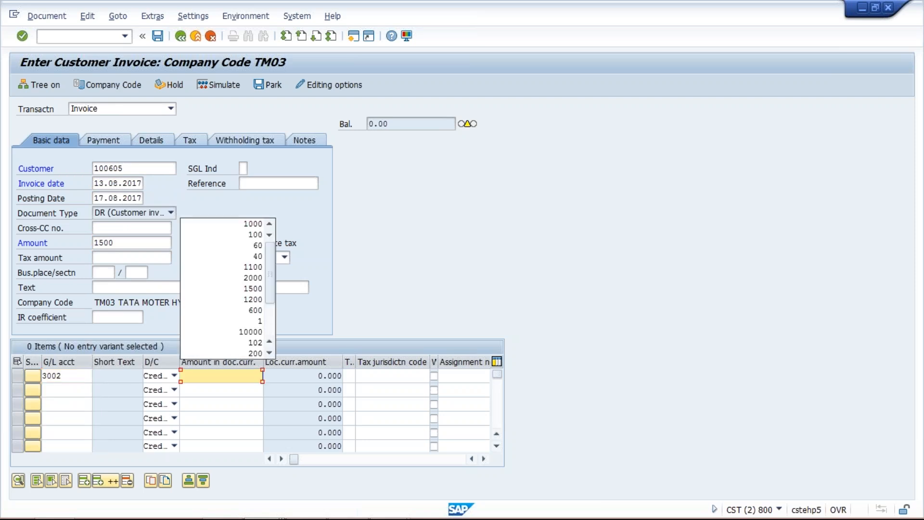
click(231, 378)
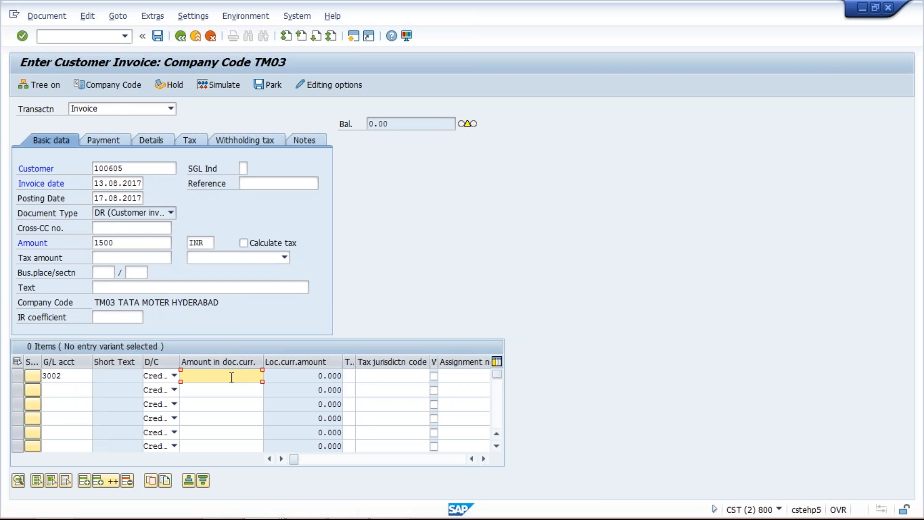
text(1500)
key(Return)
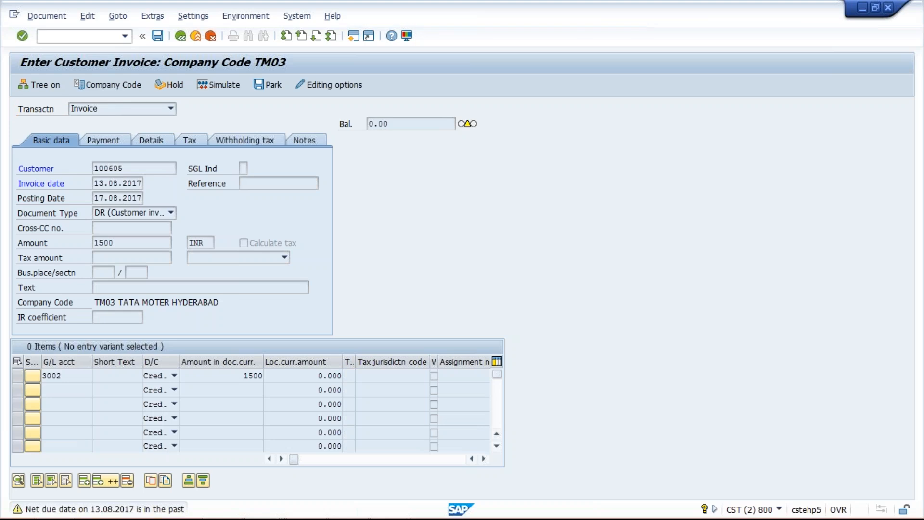
key(Return)
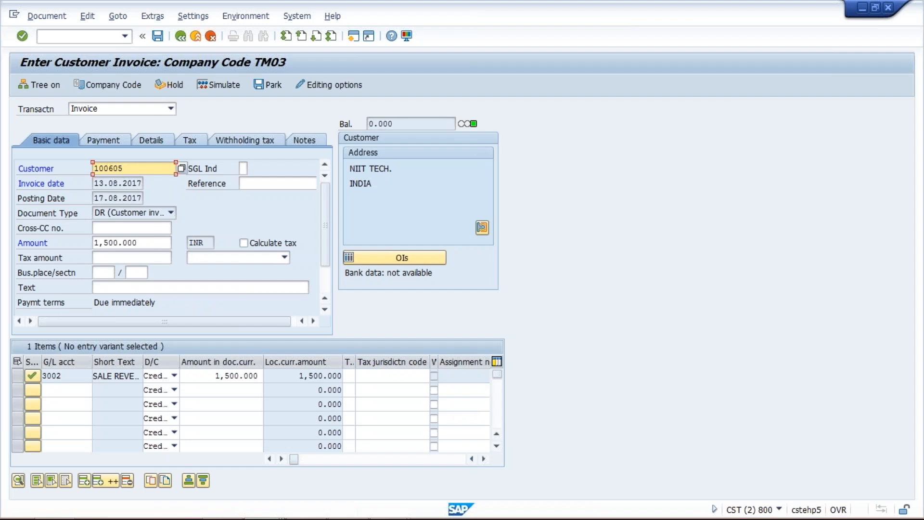
click(157, 36)
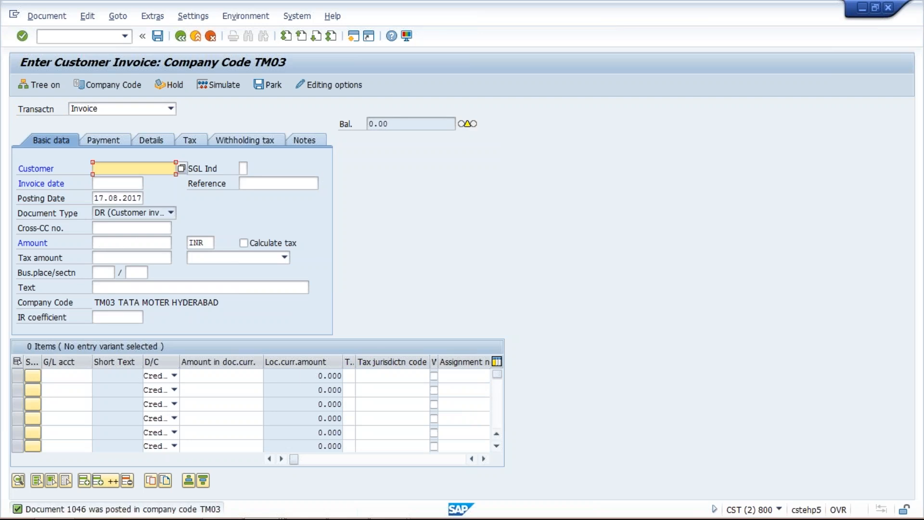
Step: Replace the customer invoice transaction with the vendor line item display, FBL1N
click(83, 36)
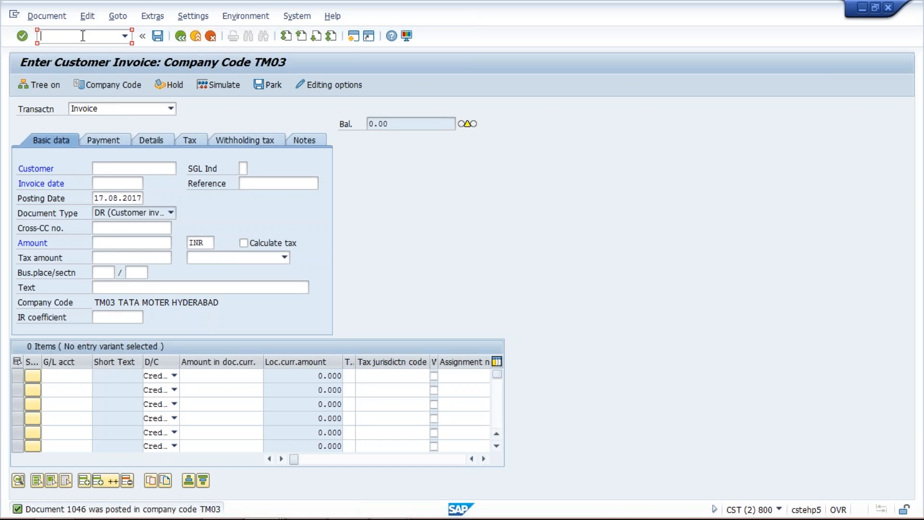
text(/NFBL1N)
key(Return)
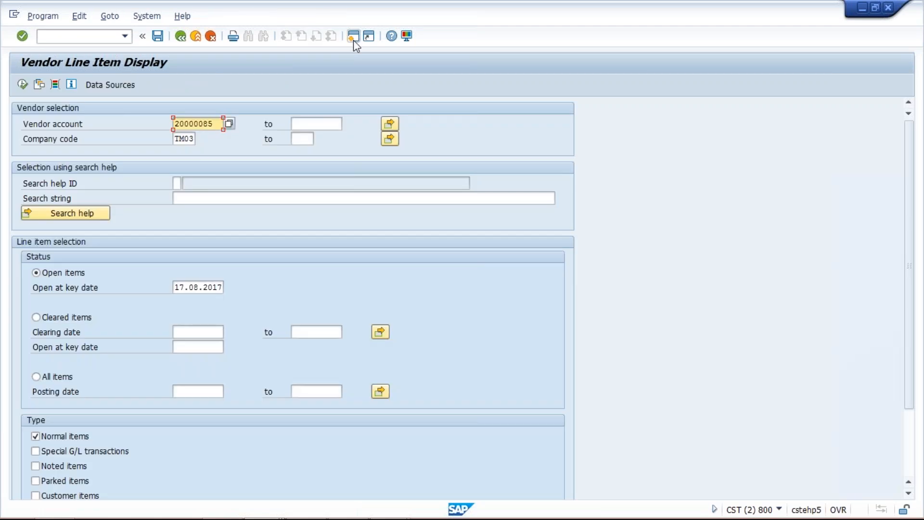
Step: Start FBL5N in a new session and list the customer's open items for company code TM03
click(354, 40)
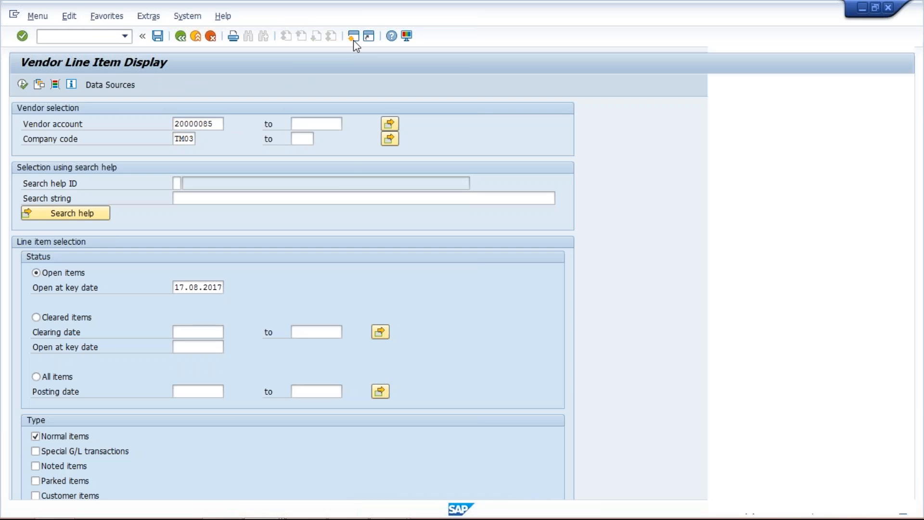
text(F)
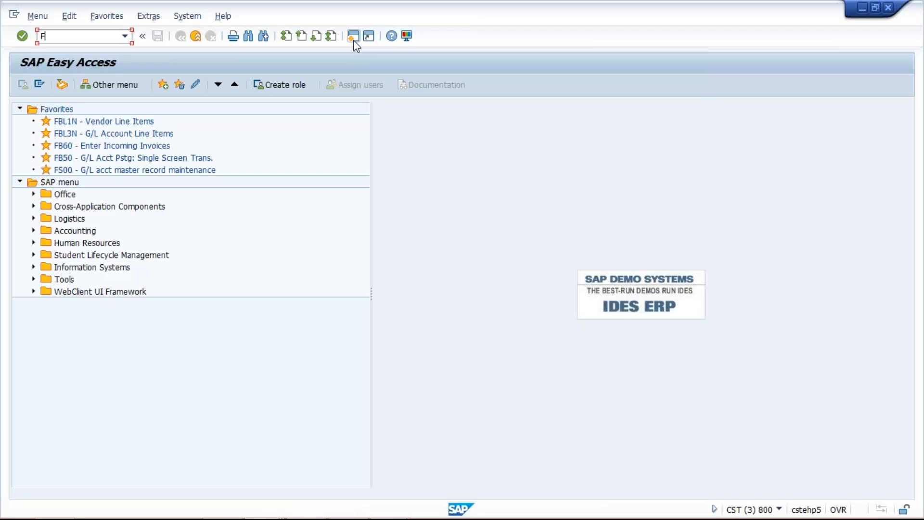
text(BL5N)
key(Return)
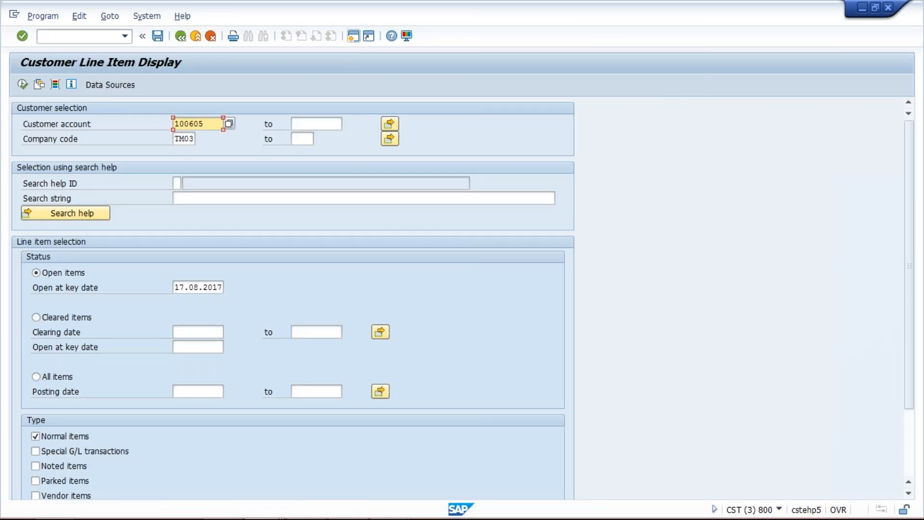
click(22, 85)
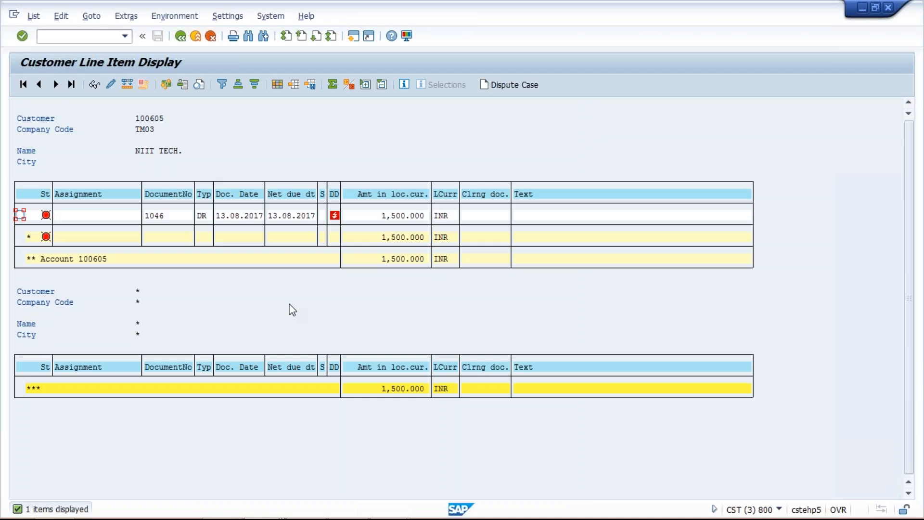
Step: Switch to the Vendor Line Item Display session and list the vendor's open items for company code TM03
mouse_move(402, 509)
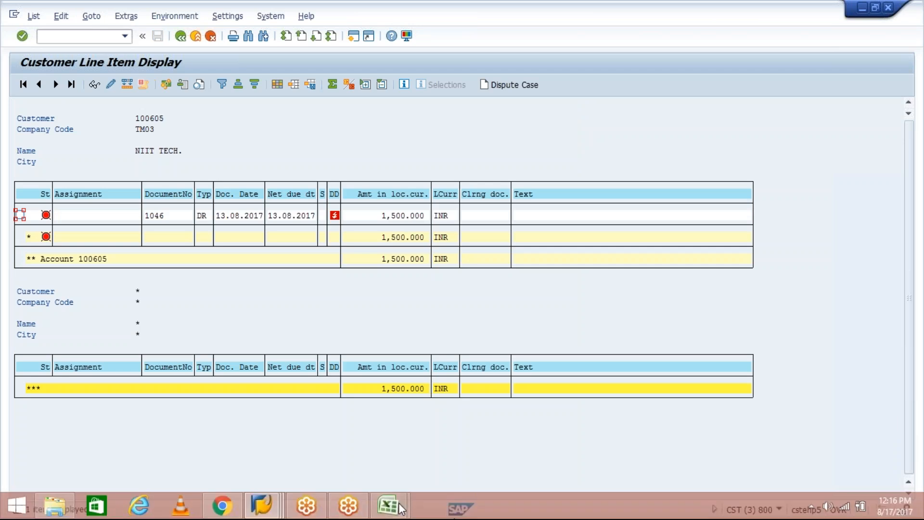
click(271, 518)
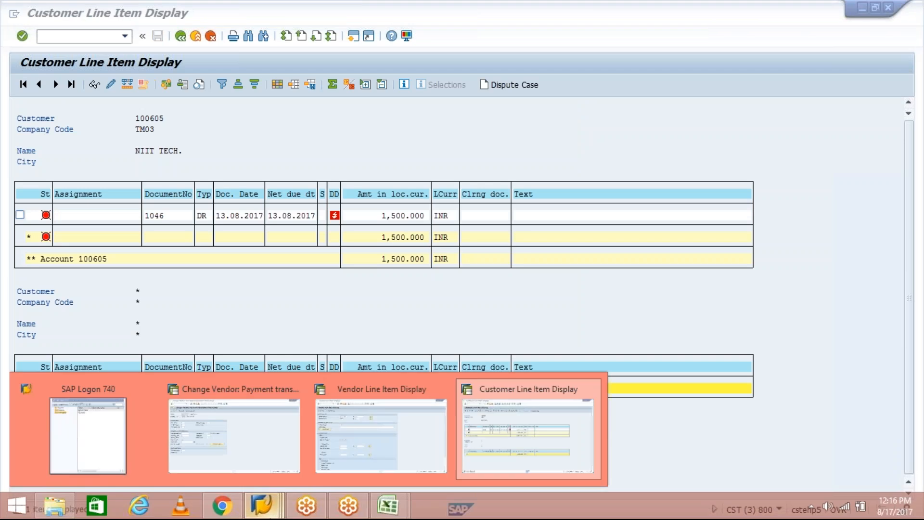
click(357, 446)
click(23, 85)
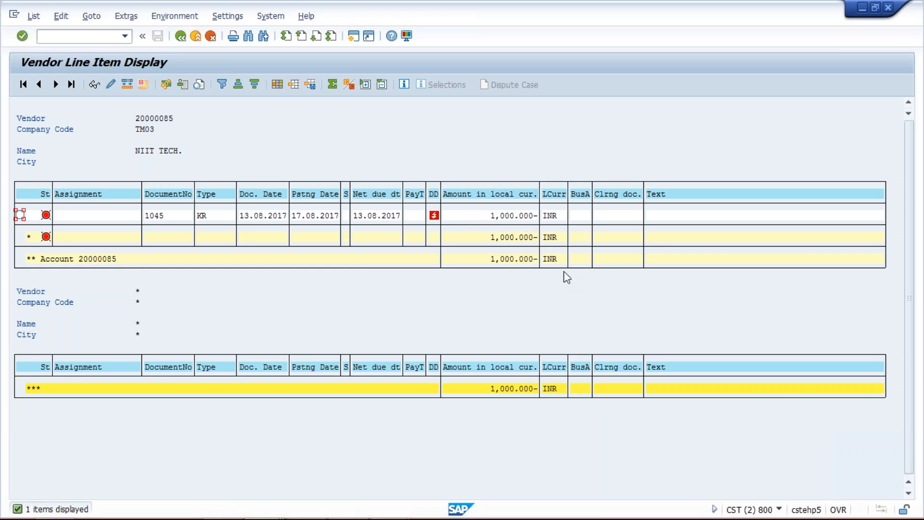
mouse_move(344, 509)
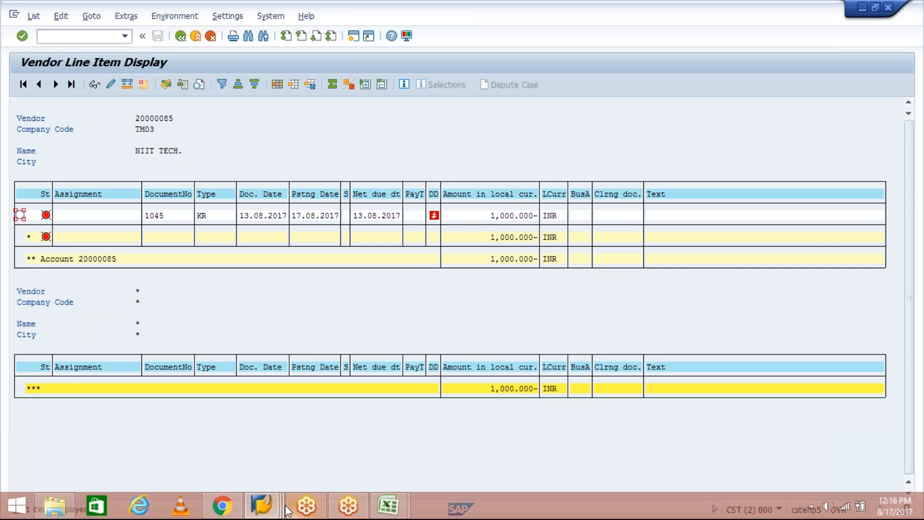
click(307, 505)
mouse_move(268, 509)
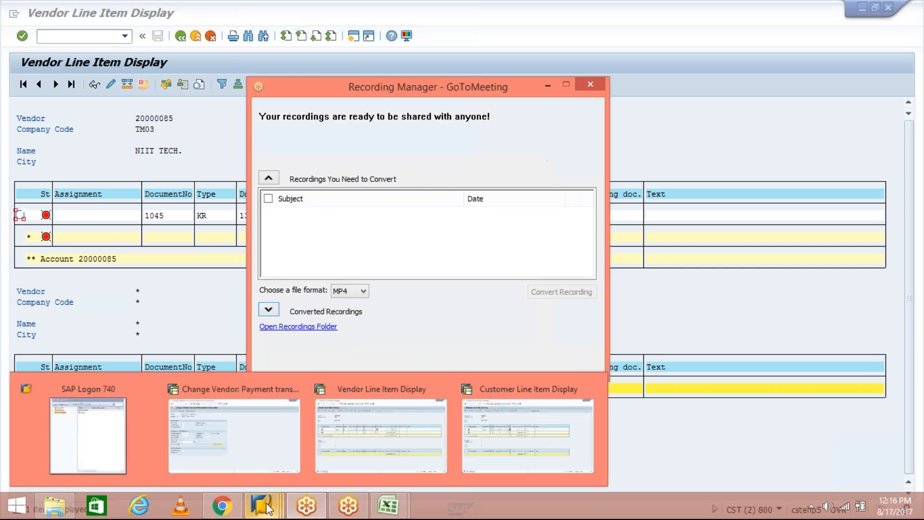
click(585, 89)
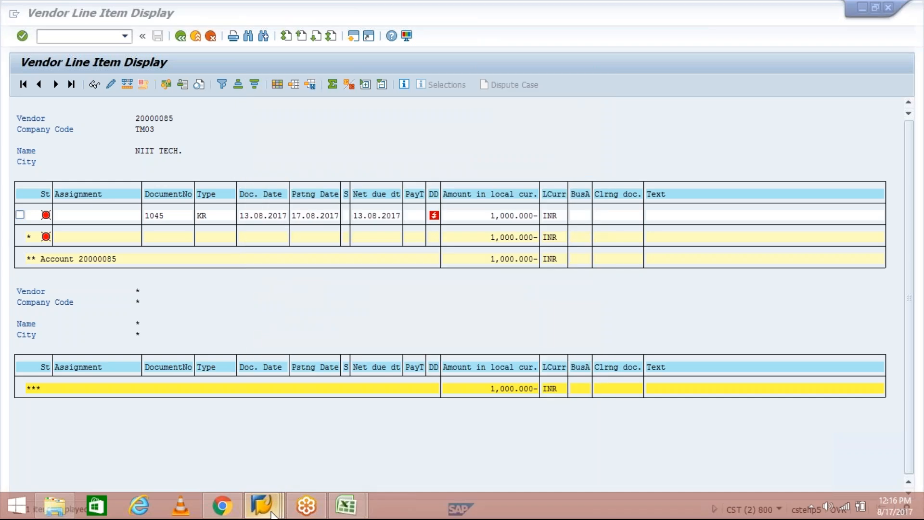
mouse_move(269, 511)
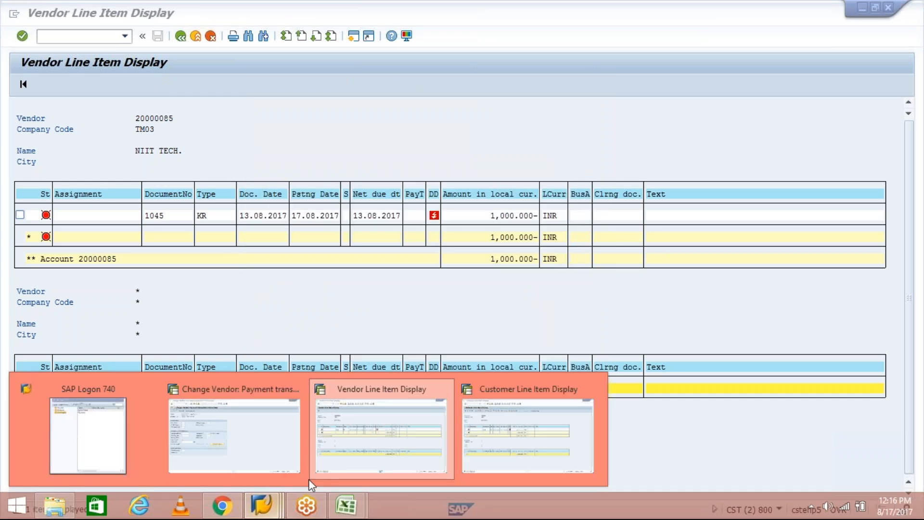
Step: Switch to the Class workbook in Excel and enter 500 in cell I5, below the vendor and customer invoice amounts
click(498, 431)
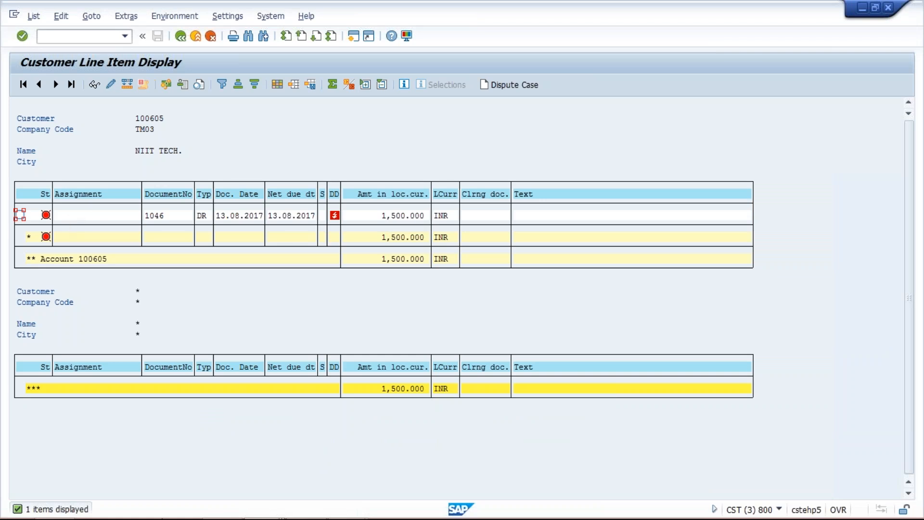
click(343, 507)
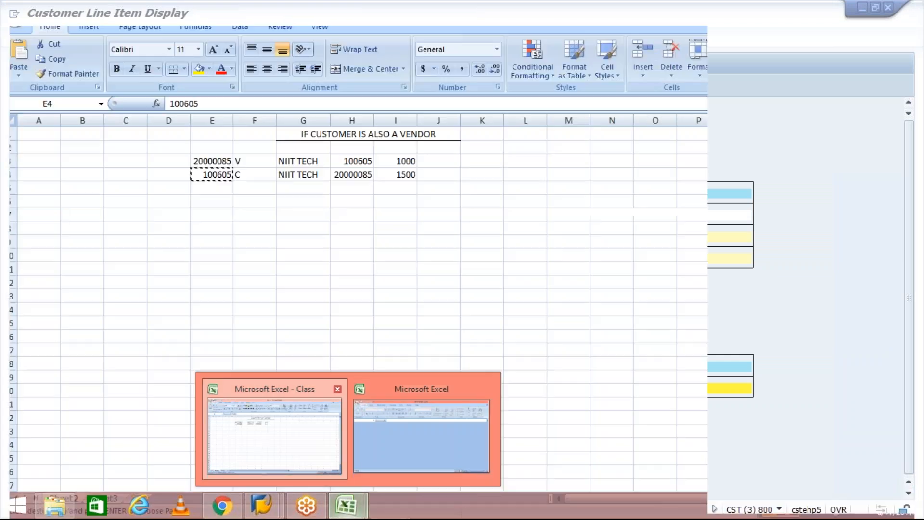
click(263, 446)
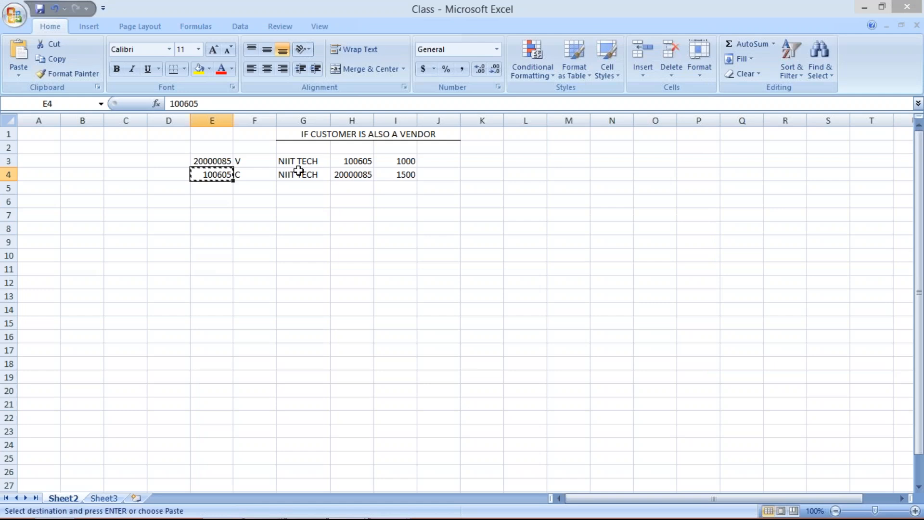
click(404, 159)
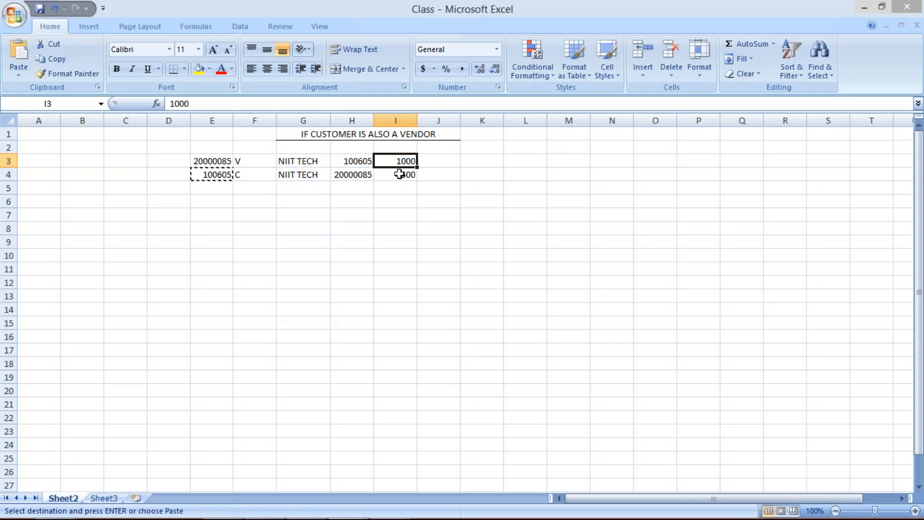
click(399, 175)
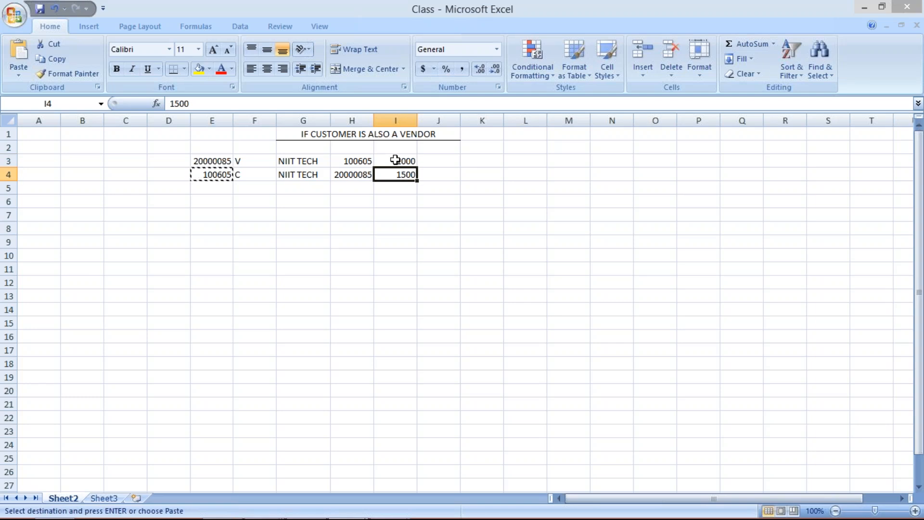
click(393, 158)
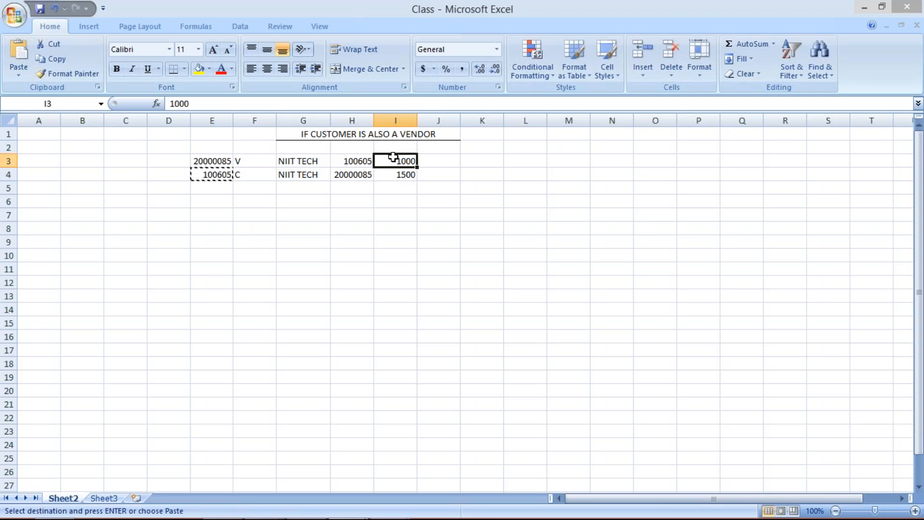
click(397, 190)
text(500)
key(Return)
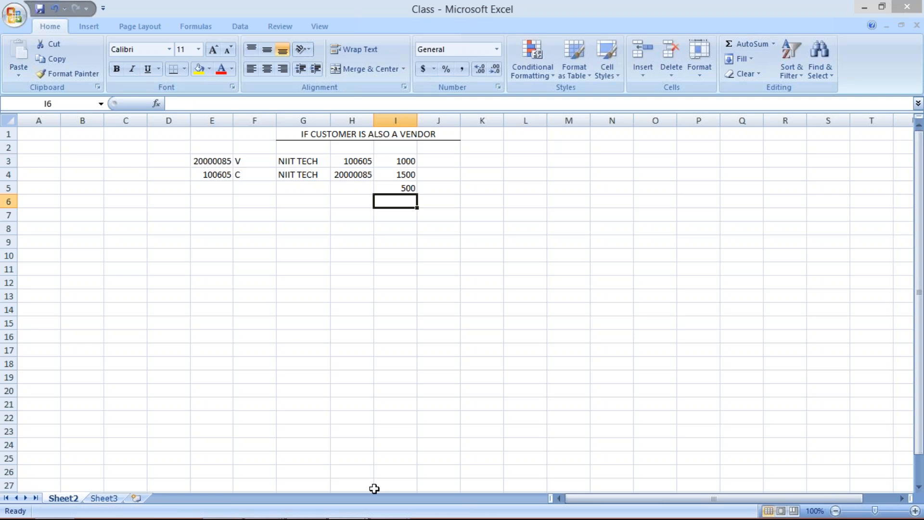
Step: Switch back to SAP and compare the open item amounts in the customer and vendor line item displays
mouse_move(356, 515)
click(269, 513)
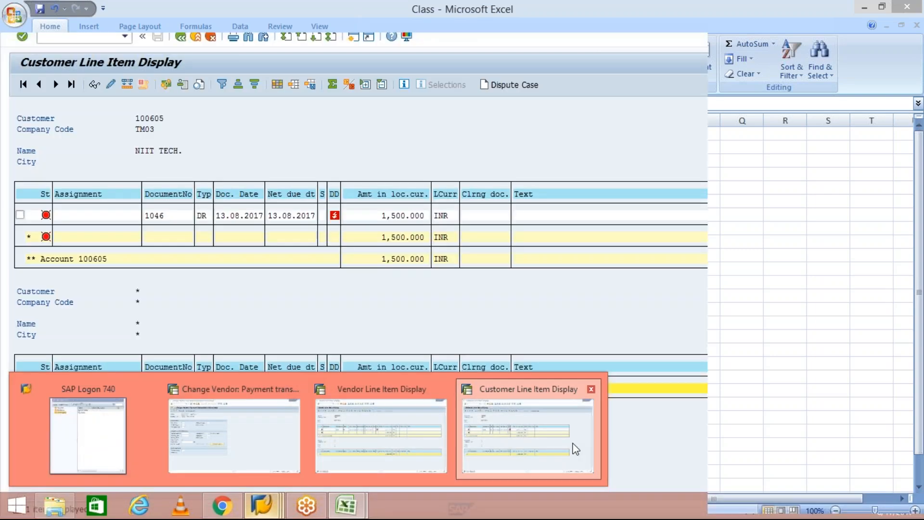
click(573, 448)
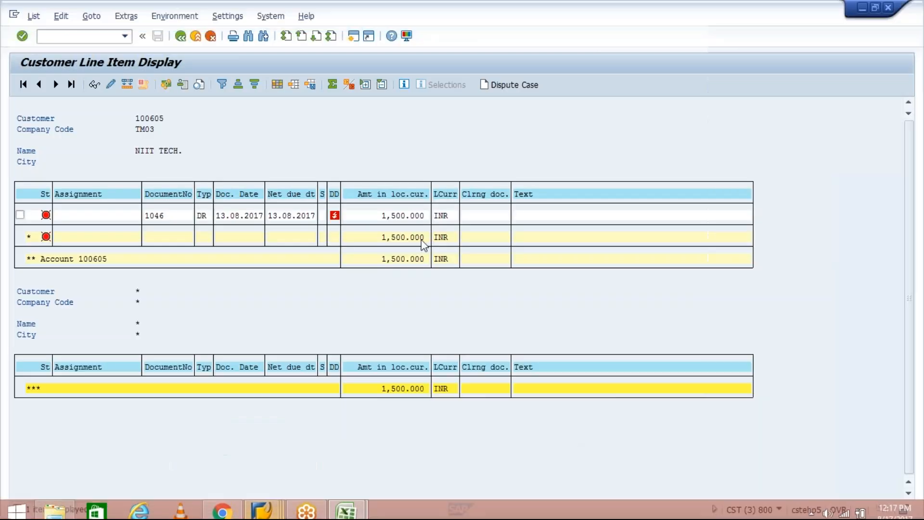
click(402, 217)
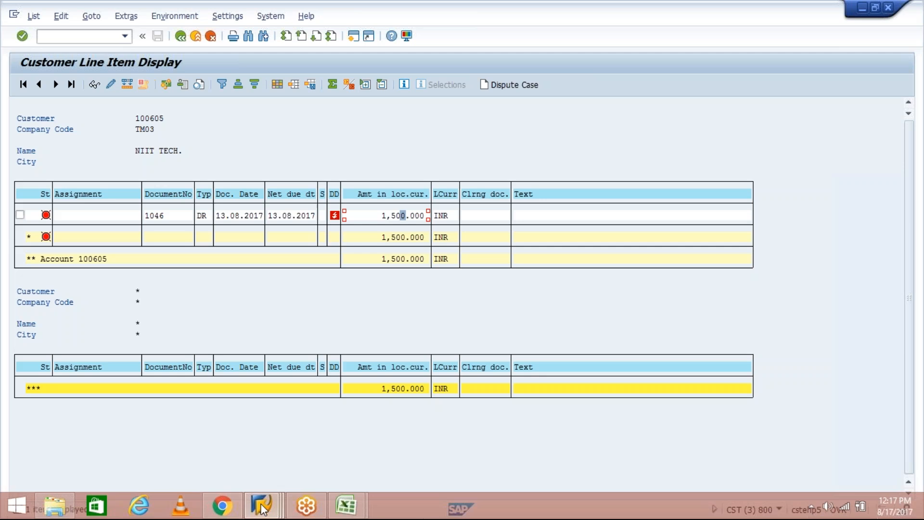
click(263, 509)
click(413, 409)
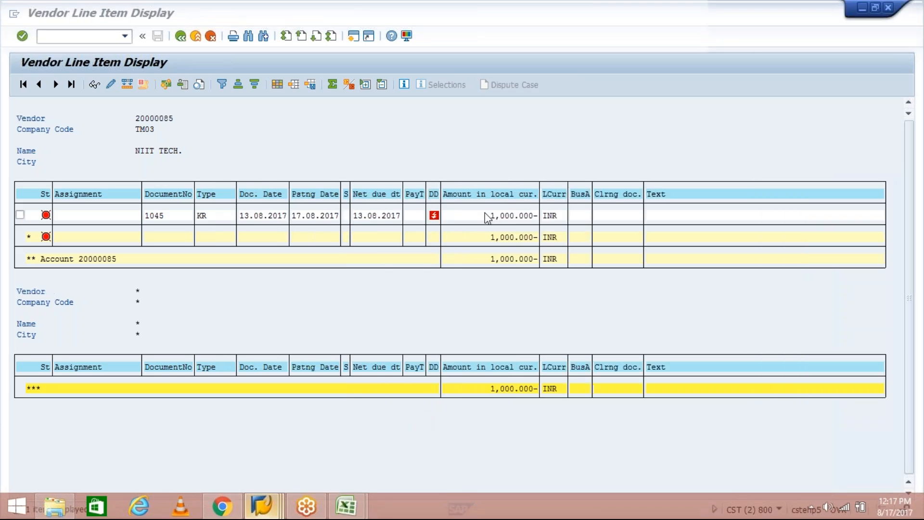
click(486, 215)
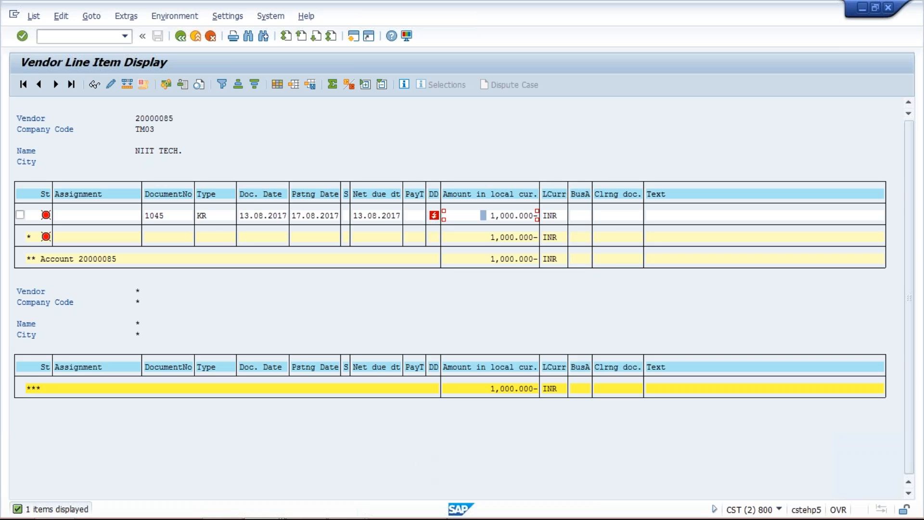
mouse_move(272, 514)
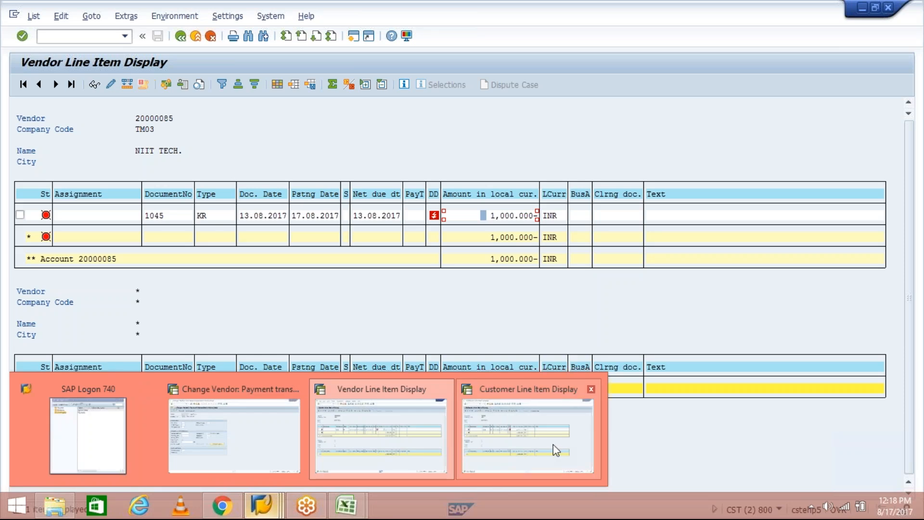
click(552, 448)
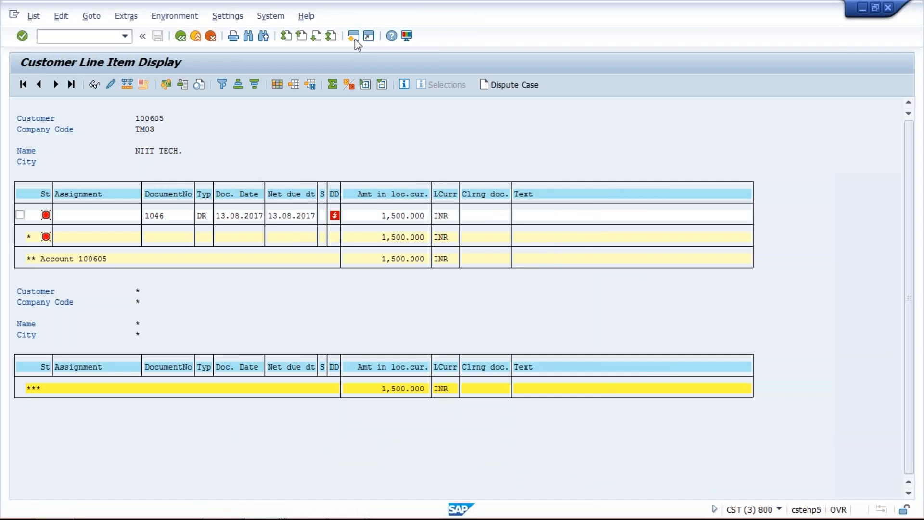
Step: Start incoming payment posting with F-28 in a new session and set the document date to 13.08.2017
click(354, 39)
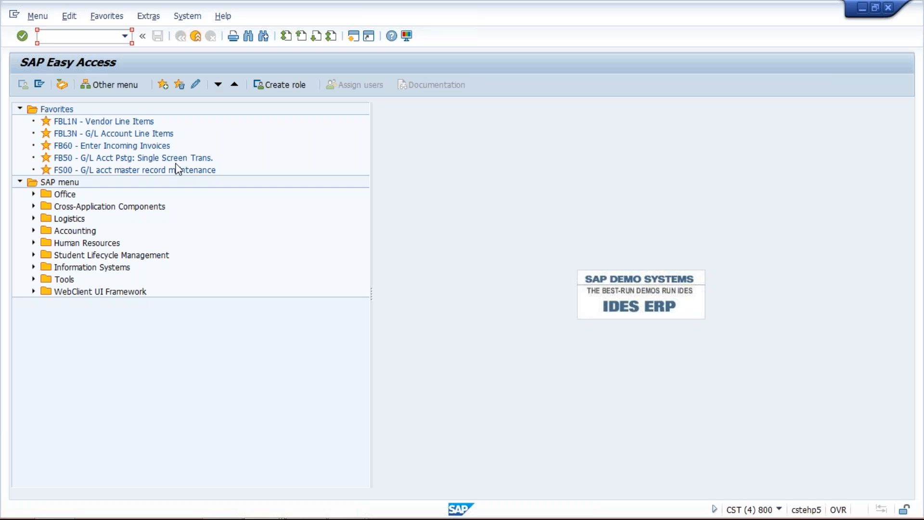
text(F-28)
key(Return)
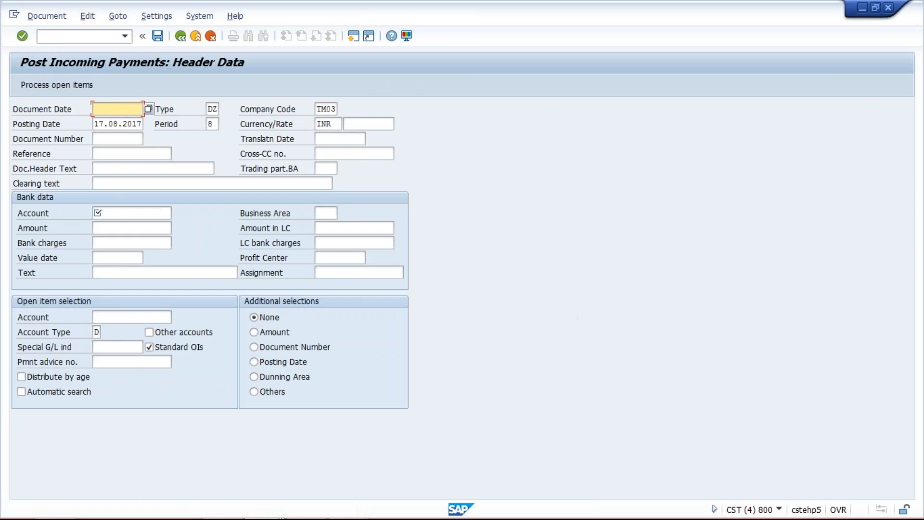
key(Down)
key(Down)
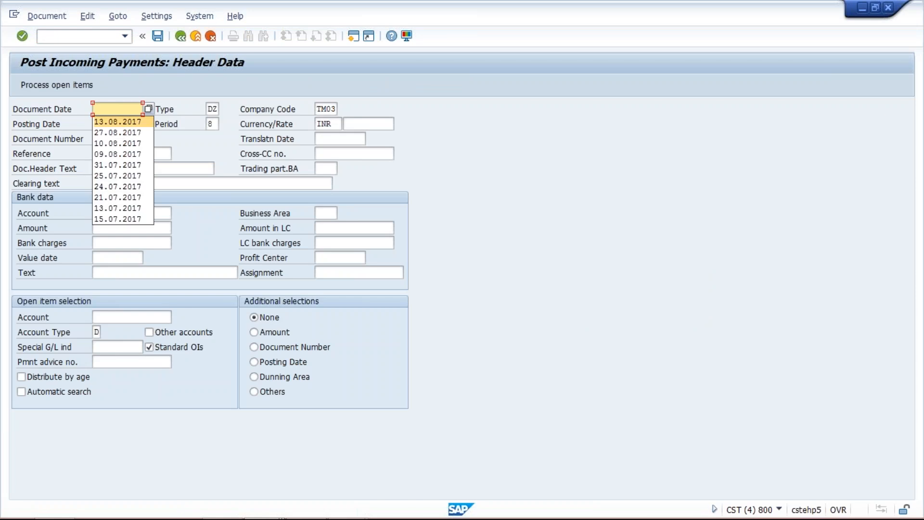
key(Return)
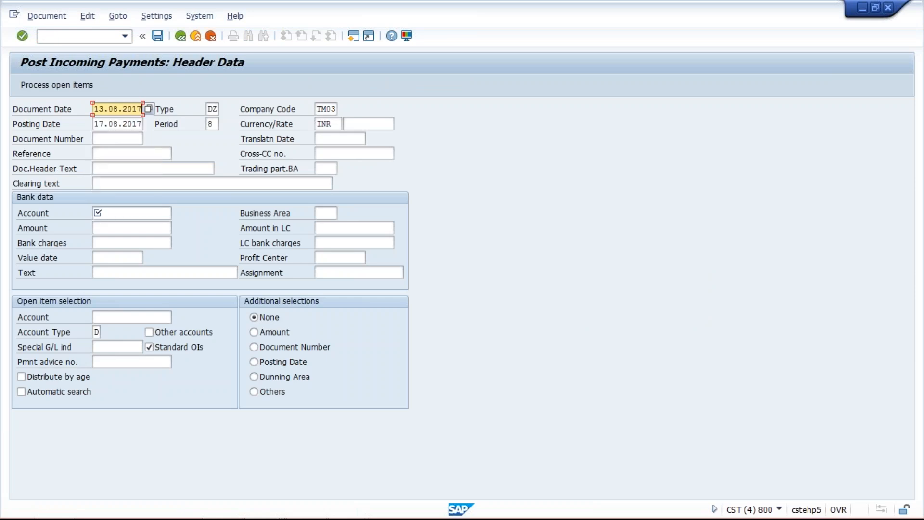
Step: Fill in the bank data with G/L account 1000 and an amount of 500
click(116, 213)
click(115, 226)
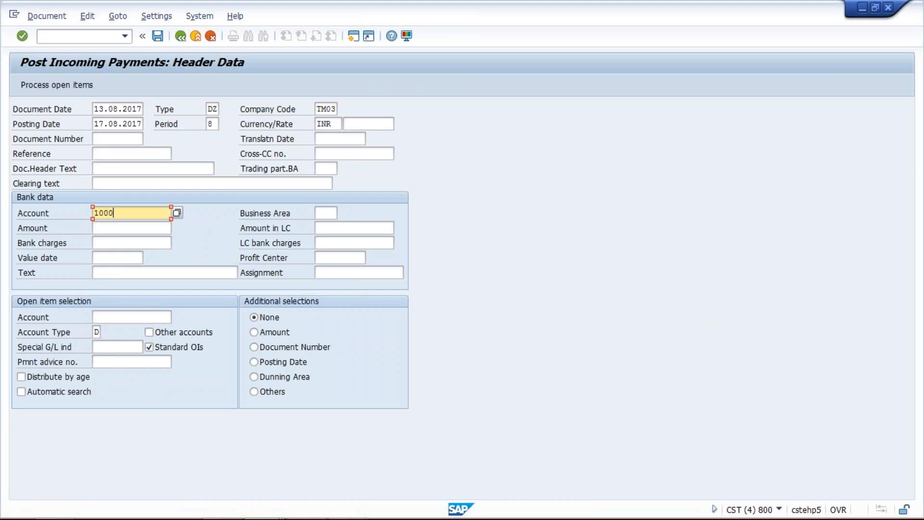
click(116, 227)
text(500)
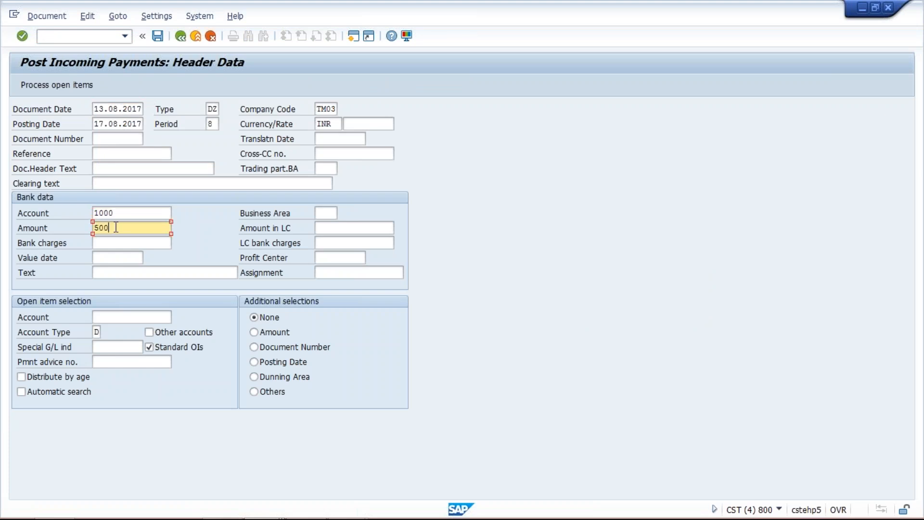
Step: Copy the customer number from the Excel sheet into the open item selection account and process the open items
click(118, 317)
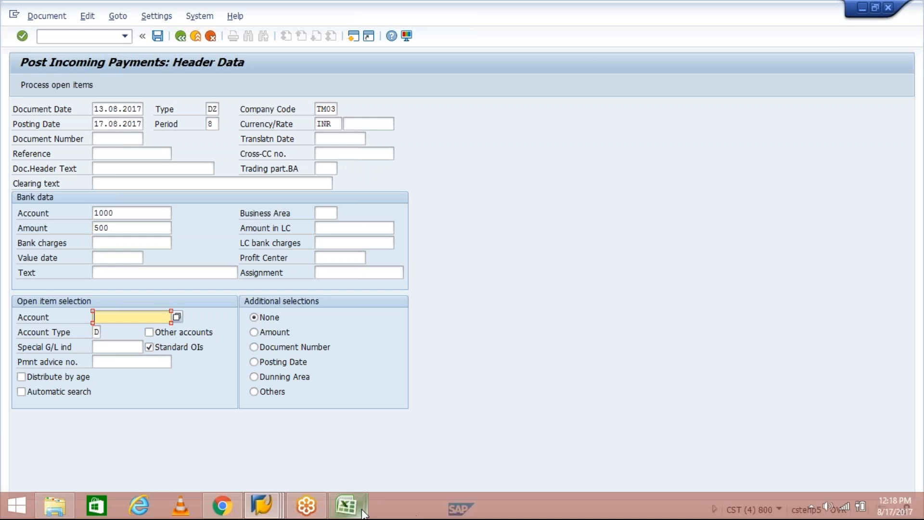
click(362, 513)
click(288, 433)
key(ctrl+c)
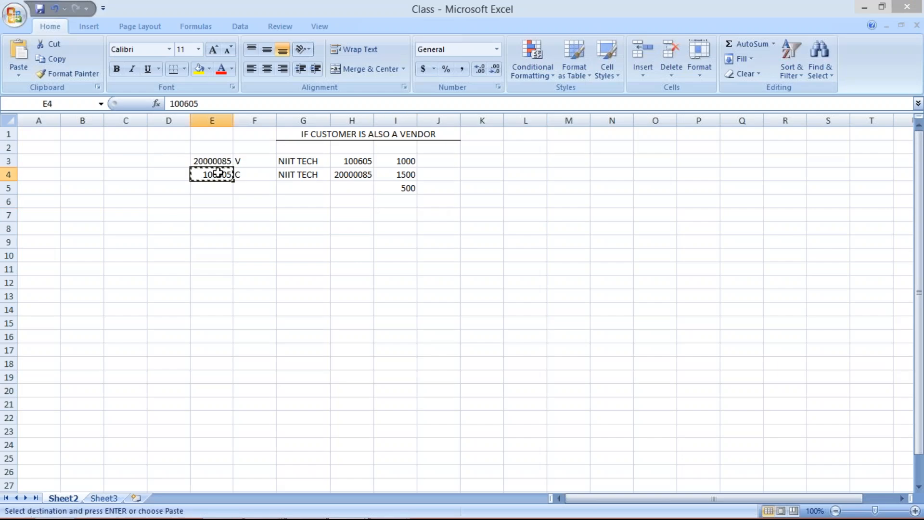
key(alt+Tab)
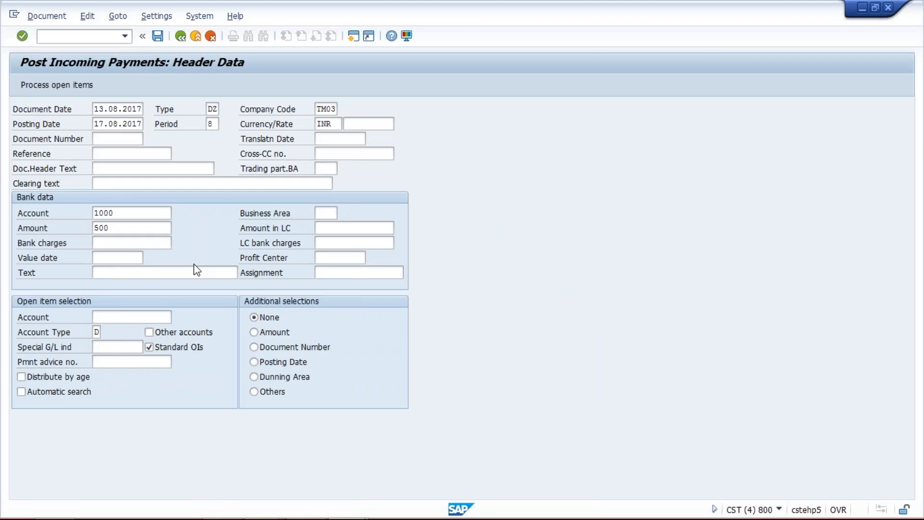
click(130, 316)
key(ctrl+v)
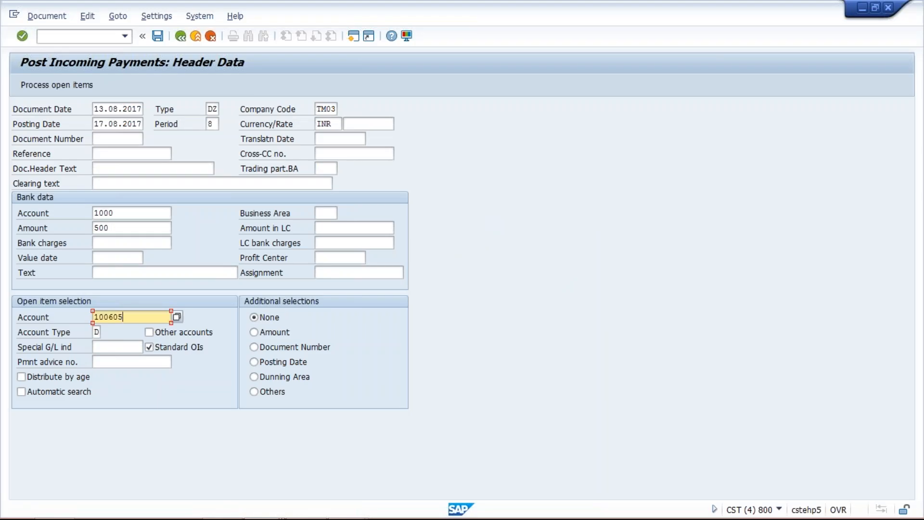
click(42, 82)
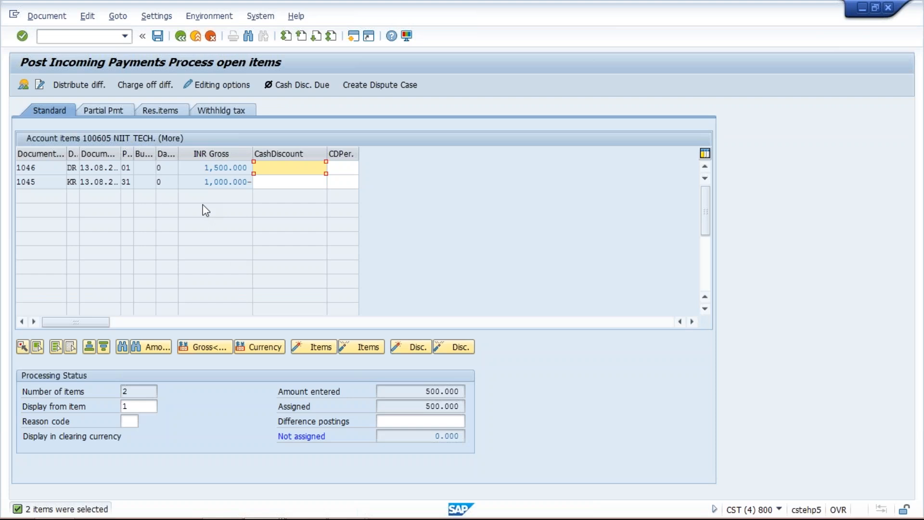
Step: Compare the gross amounts of the customer and vendor open items with the entered and assigned payment amounts
click(196, 167)
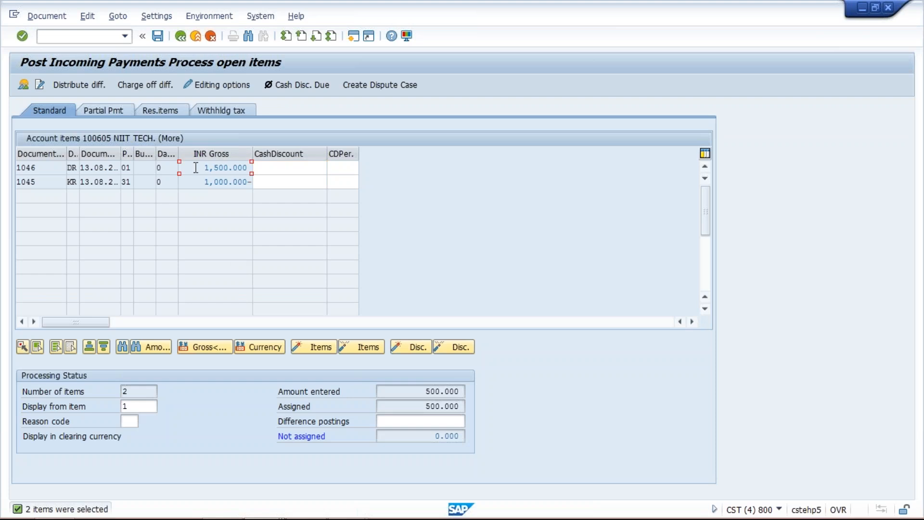
click(195, 181)
drag(425, 406, 480, 390)
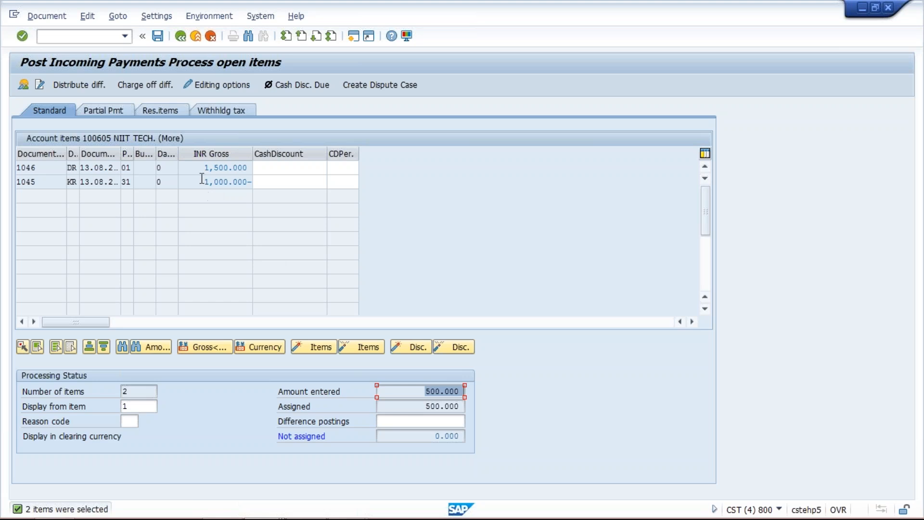
click(250, 182)
double_click(250, 182)
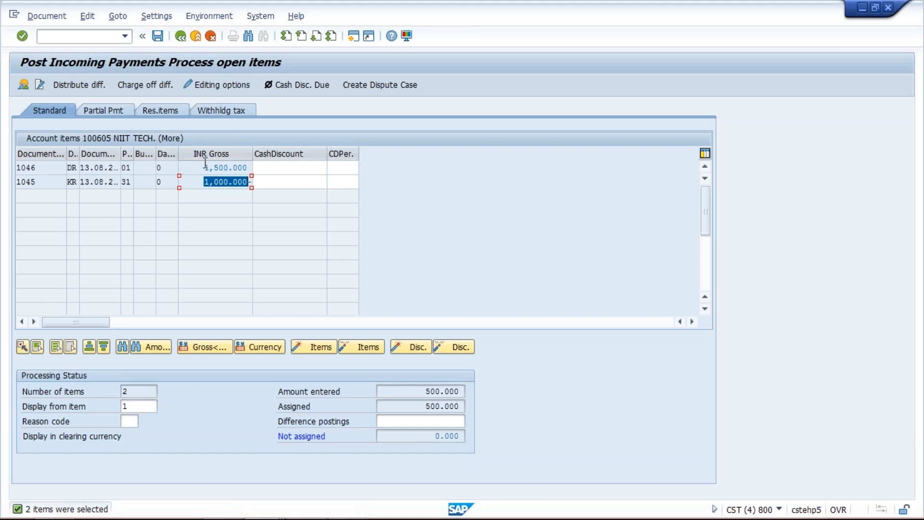
double_click(250, 167)
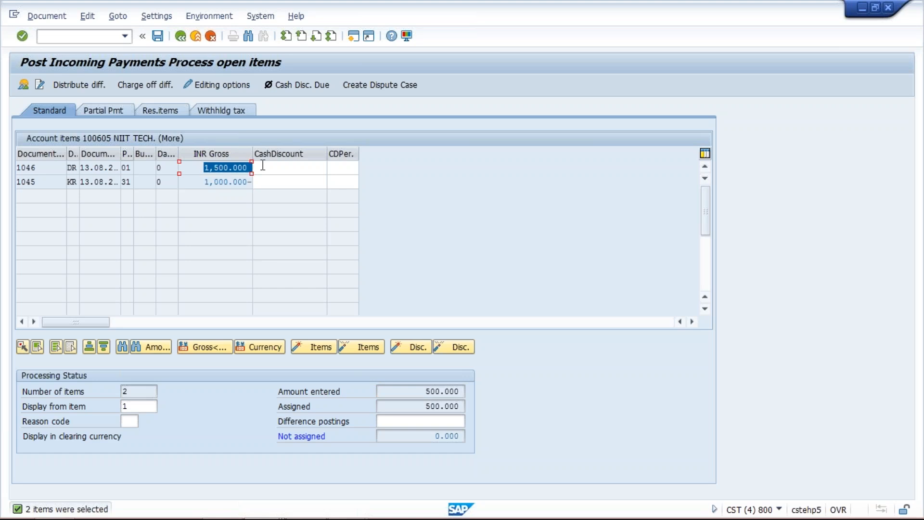
click(210, 167)
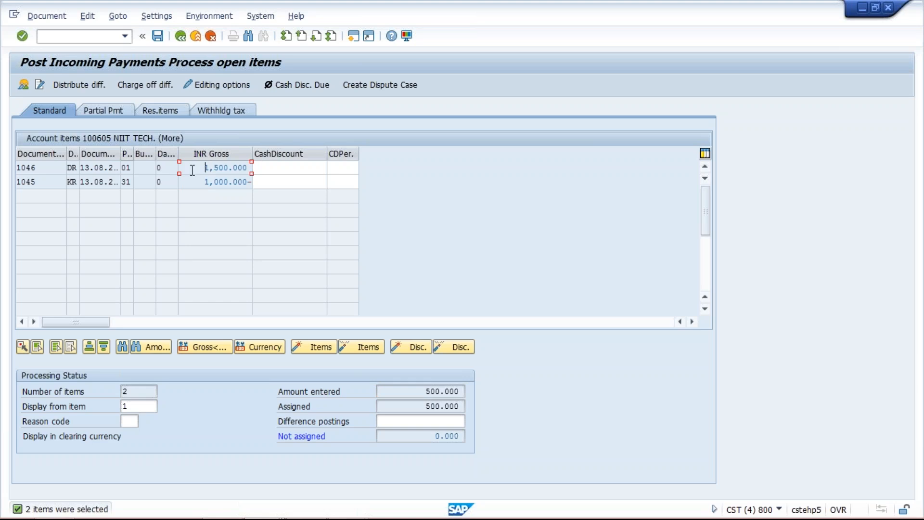
click(196, 177)
drag(426, 406, 476, 410)
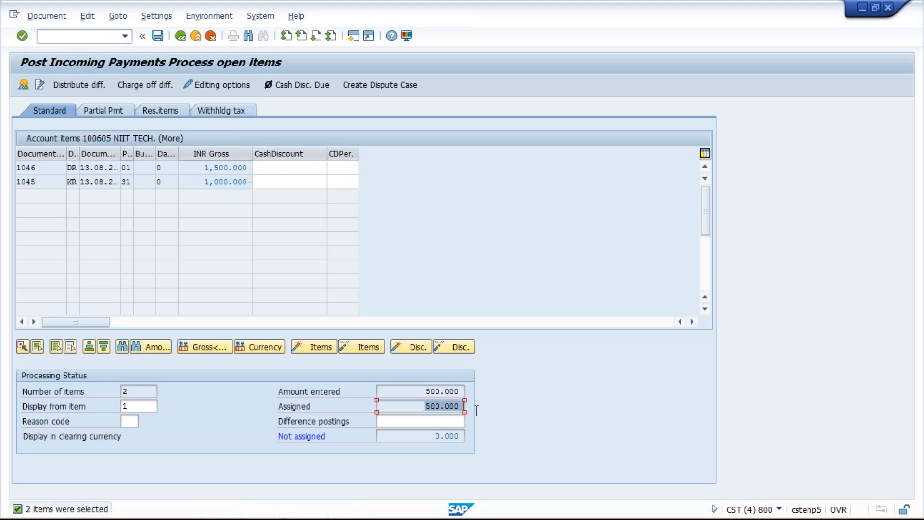
drag(417, 391, 461, 393)
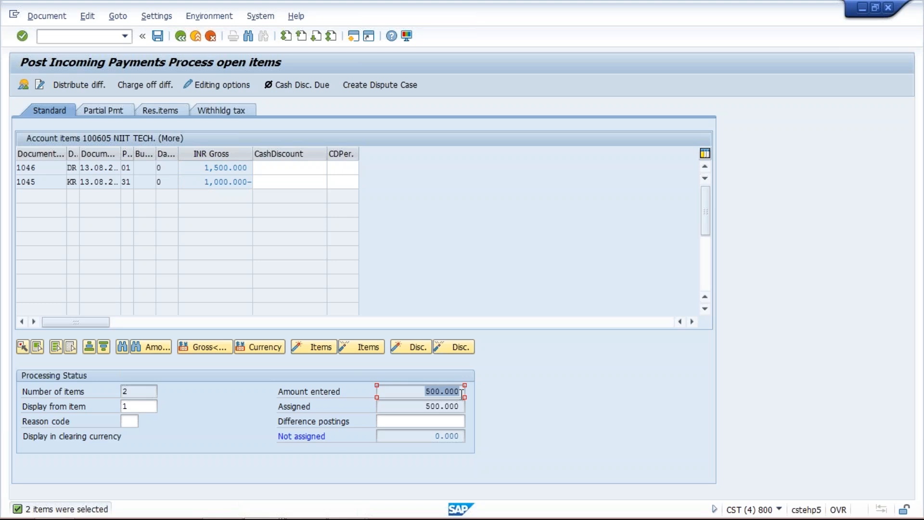
click(420, 393)
click(426, 407)
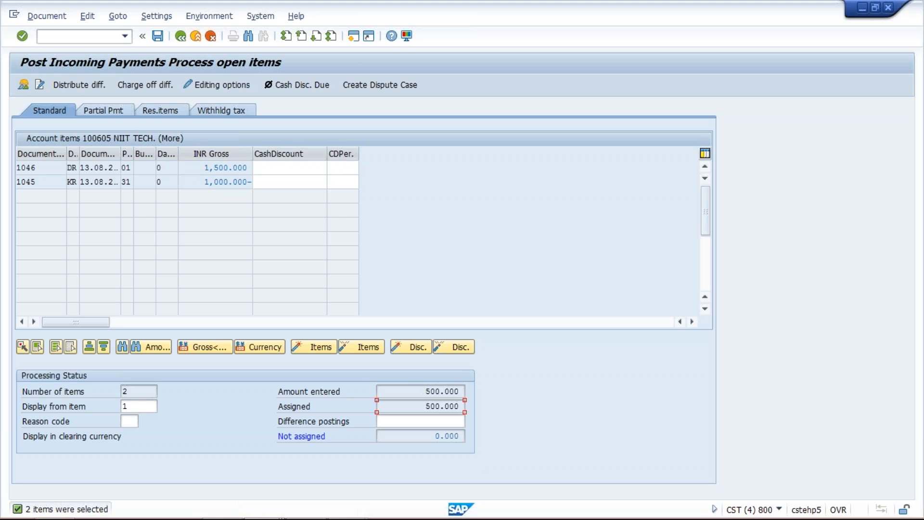
click(423, 392)
Step: Simulate the incoming payment document and assign a total payment amount of 500 across the customer and vendor accounts
click(43, 17)
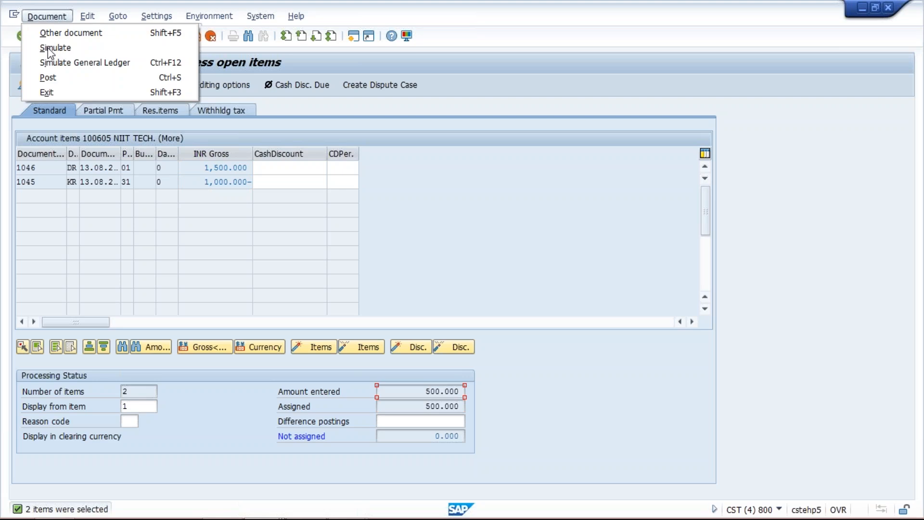
click(49, 48)
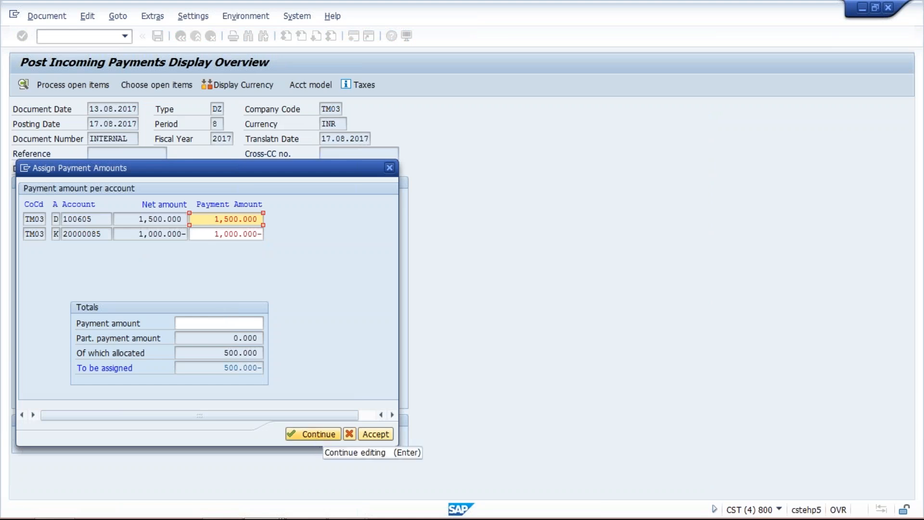
click(227, 321)
text(500)
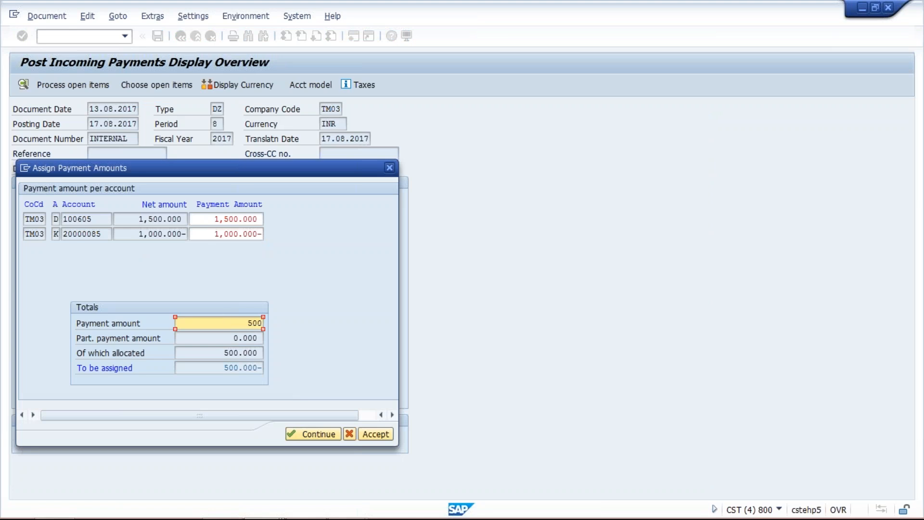
click(314, 432)
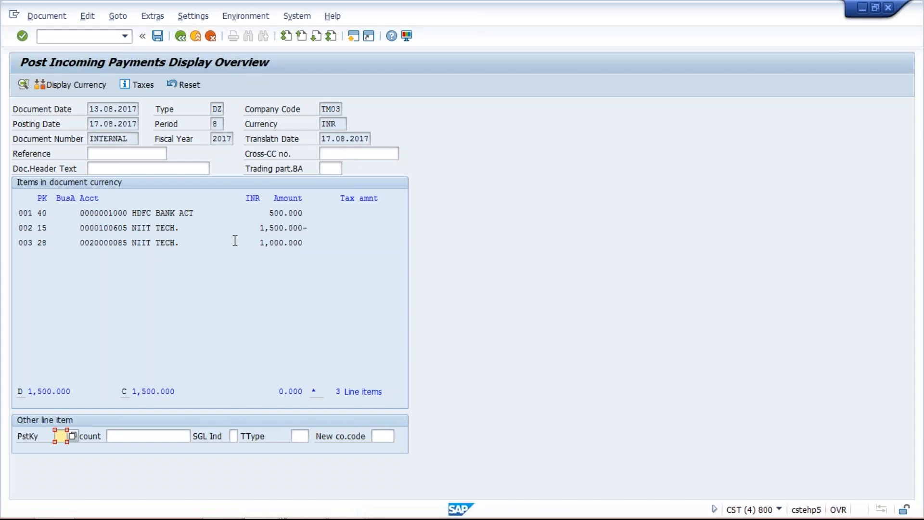
Step: Compare the bank, customer and vendor line item amounts in the simulated payment document to check the netting
drag(259, 241, 330, 237)
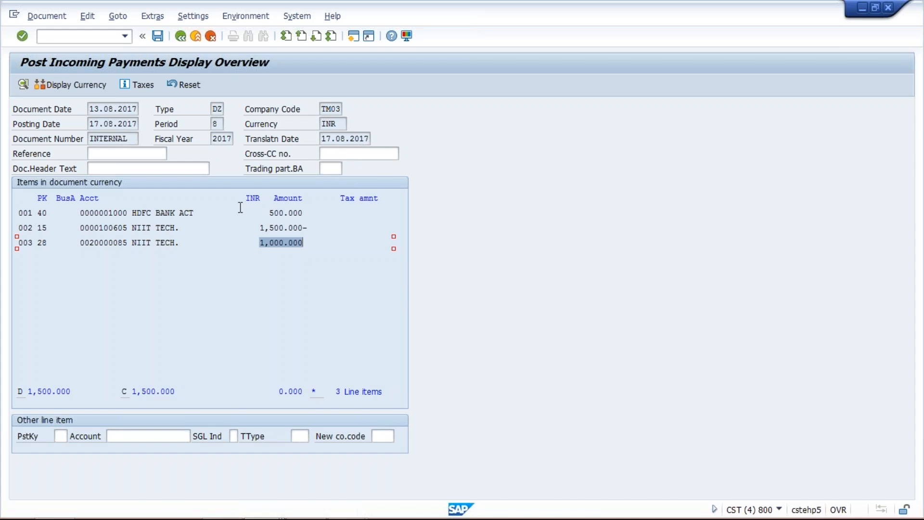
drag(264, 212, 308, 211)
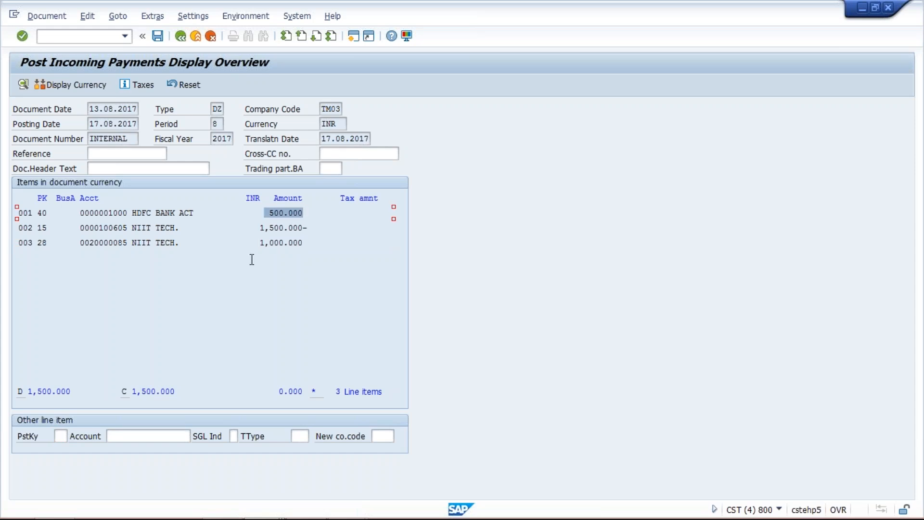
drag(250, 243, 312, 245)
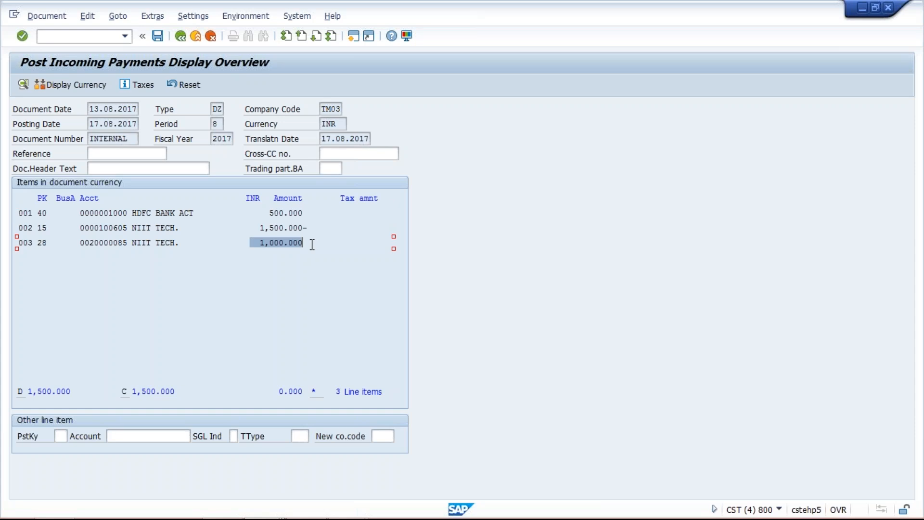
drag(269, 212, 308, 210)
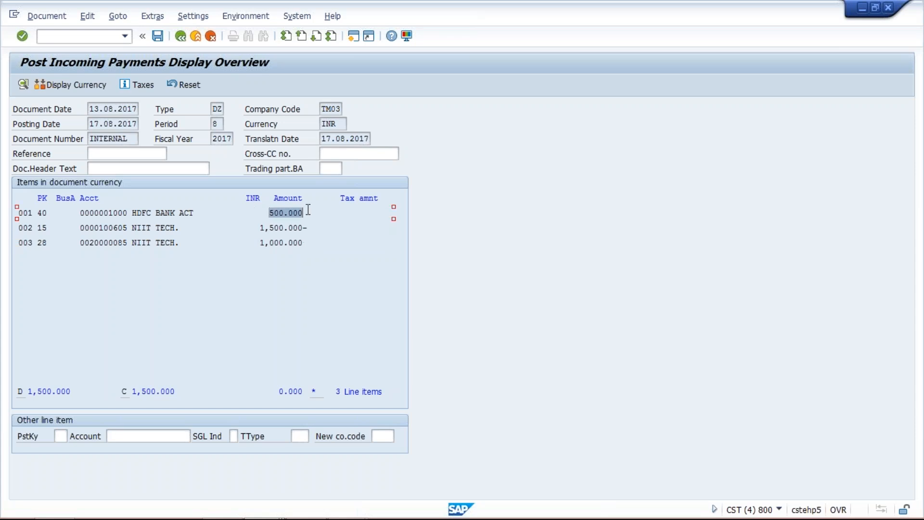
drag(255, 243, 308, 243)
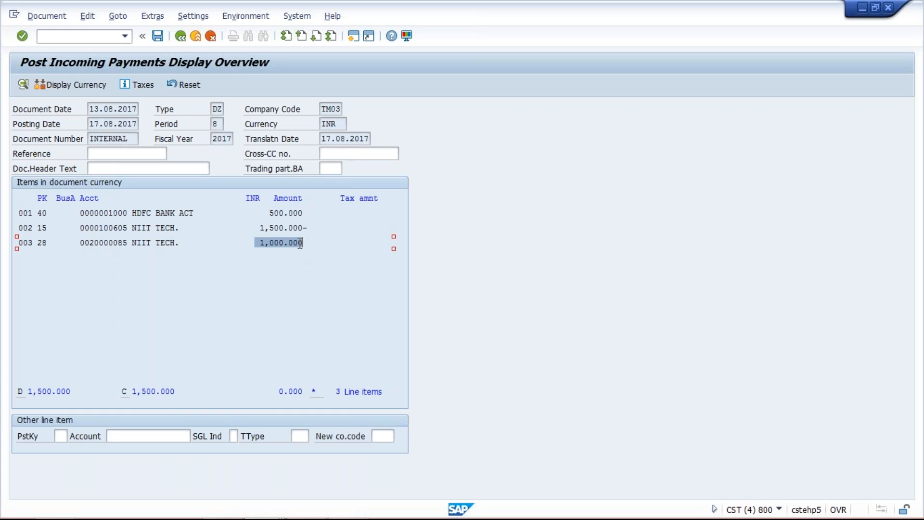
drag(268, 212, 309, 224)
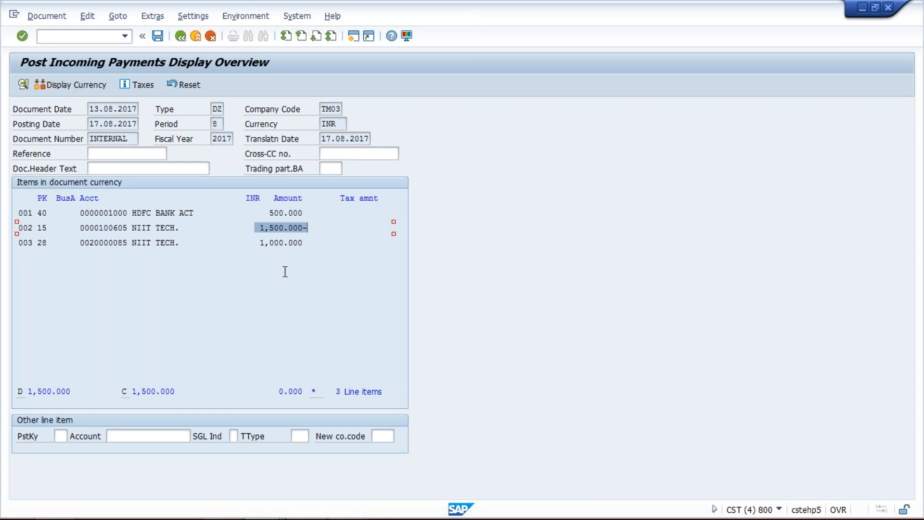
click(259, 227)
drag(260, 226, 311, 228)
click(270, 212)
drag(280, 210, 307, 213)
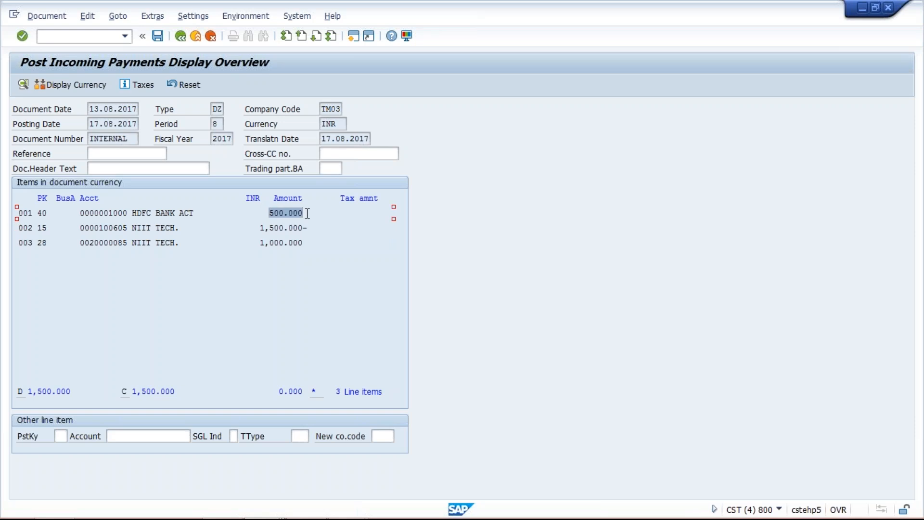
drag(257, 232, 305, 232)
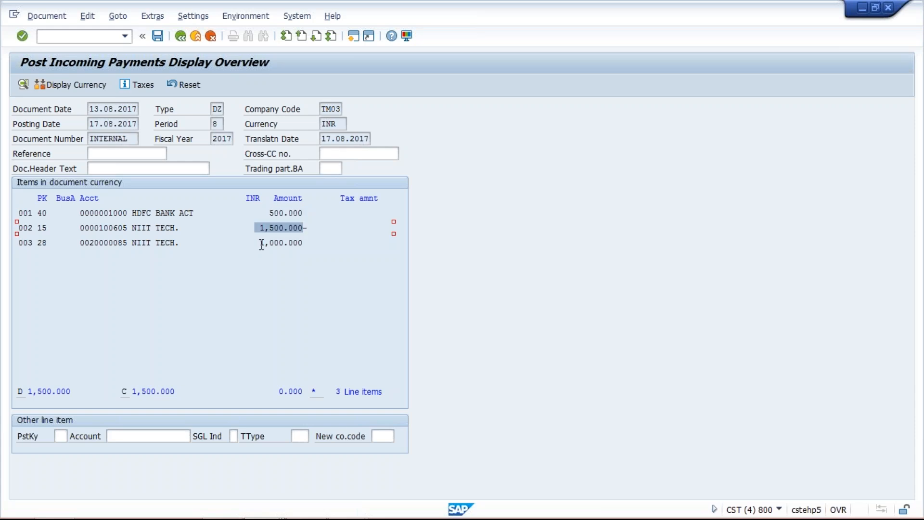
drag(260, 243, 306, 243)
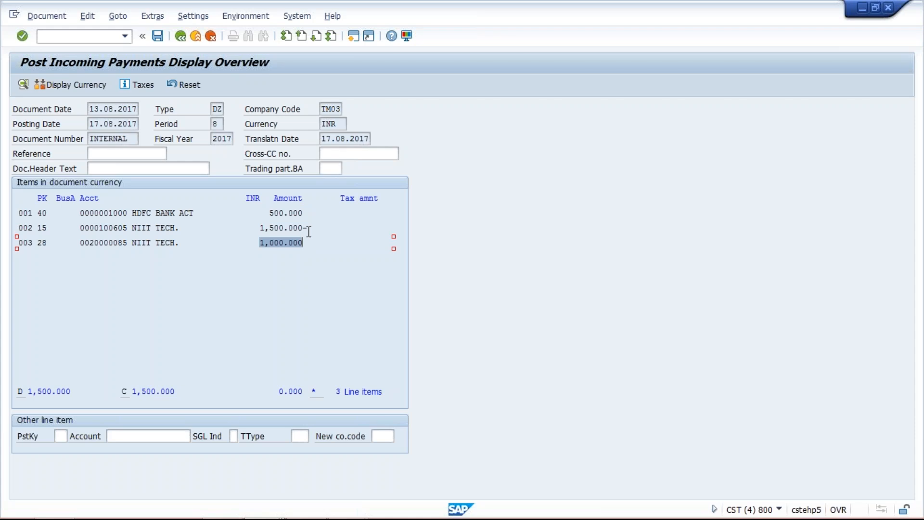
Step: Switch to the session with the Customer Line Item Display selection screen
key(alt+Tab)
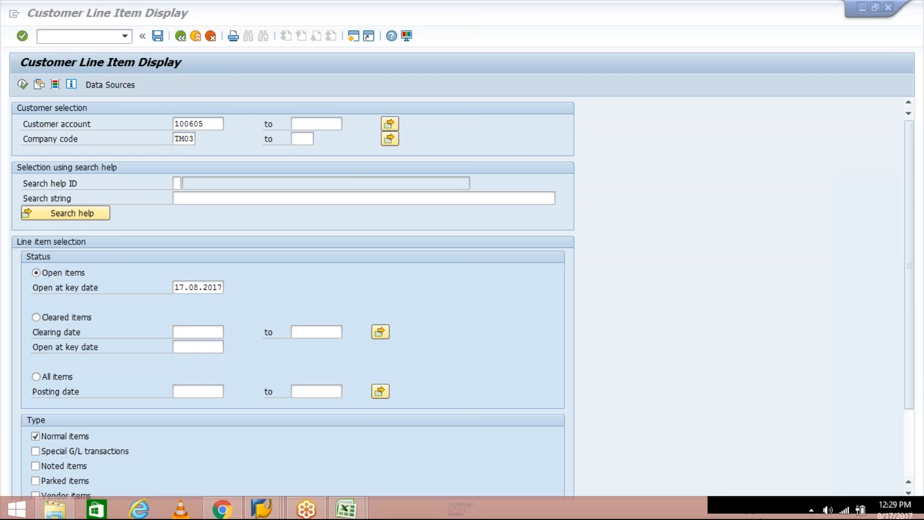
click(664, 250)
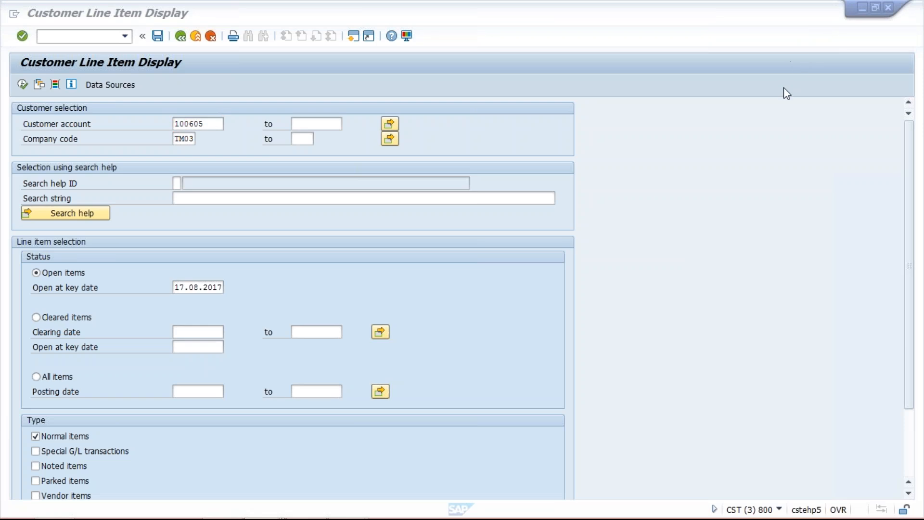
click(778, 210)
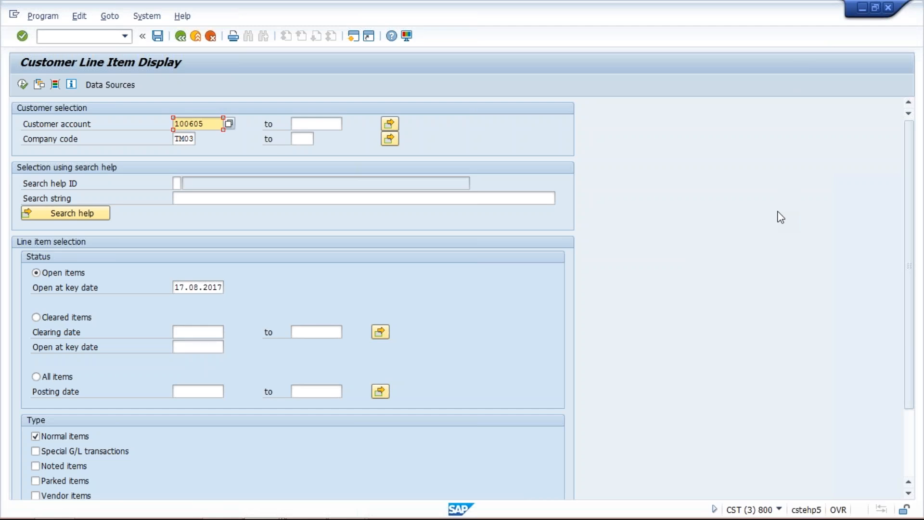
click(778, 212)
click(778, 212)
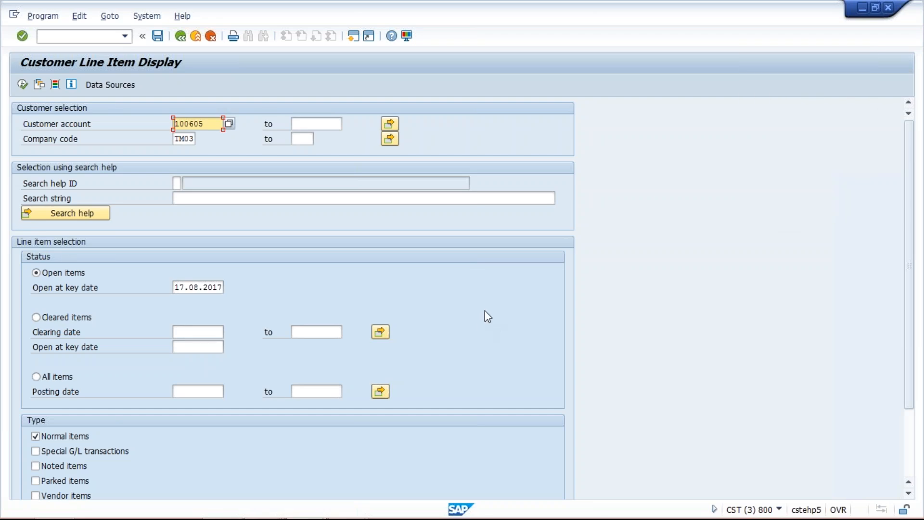